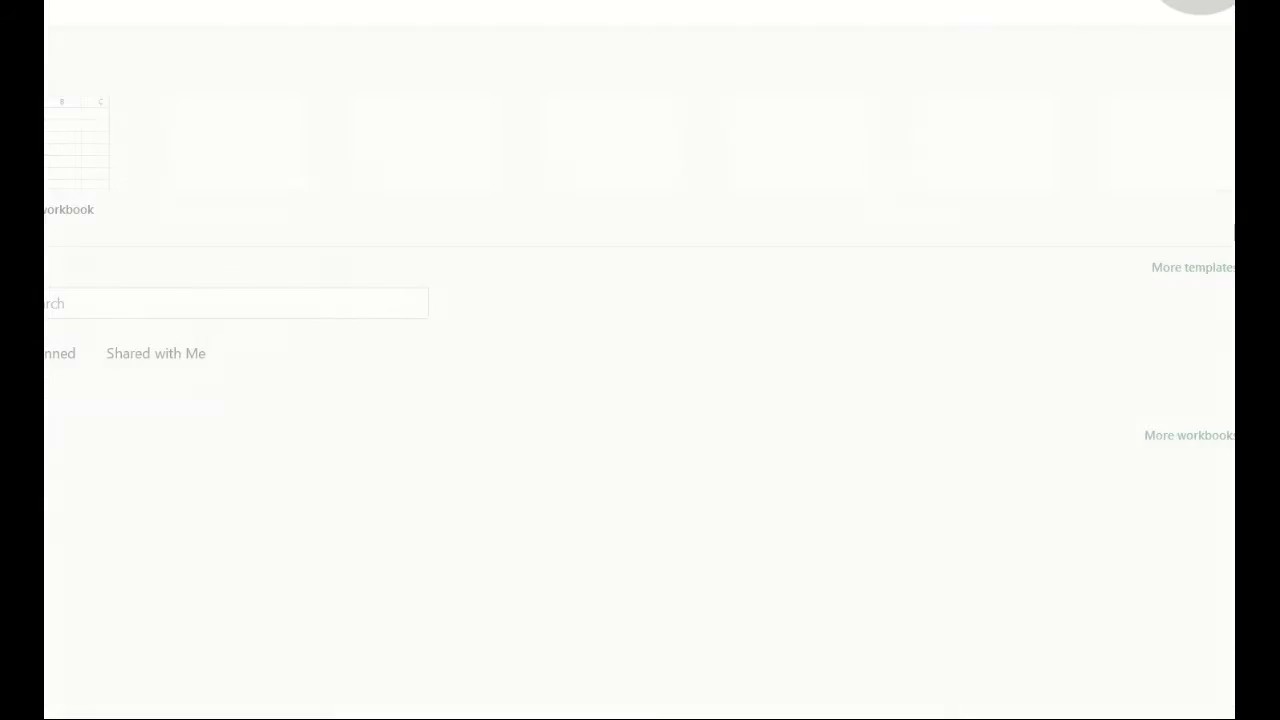
Switch to the 2018 Planting.csv workbook in Excel, then move and enlarge its window so all data columns show
left_click(157, 440)
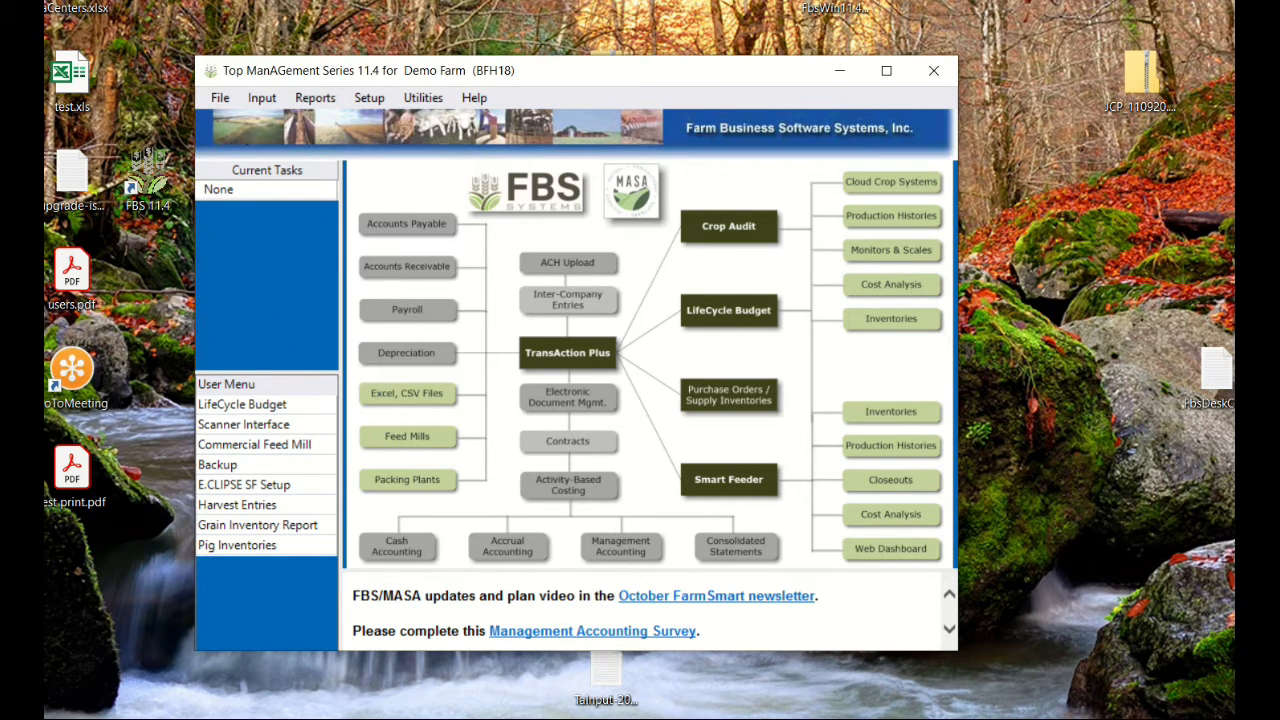
left_click(623, 719)
left_click(736, 639)
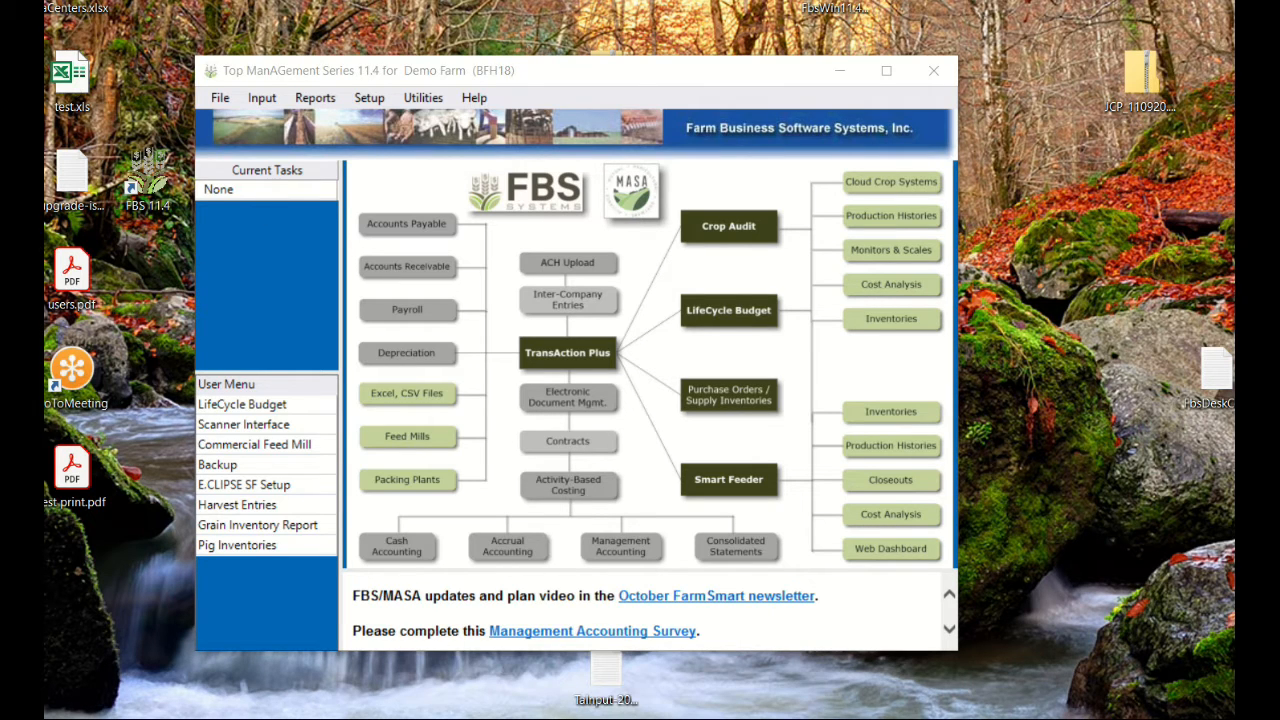
left_click_drag(158, 171, 920, 660)
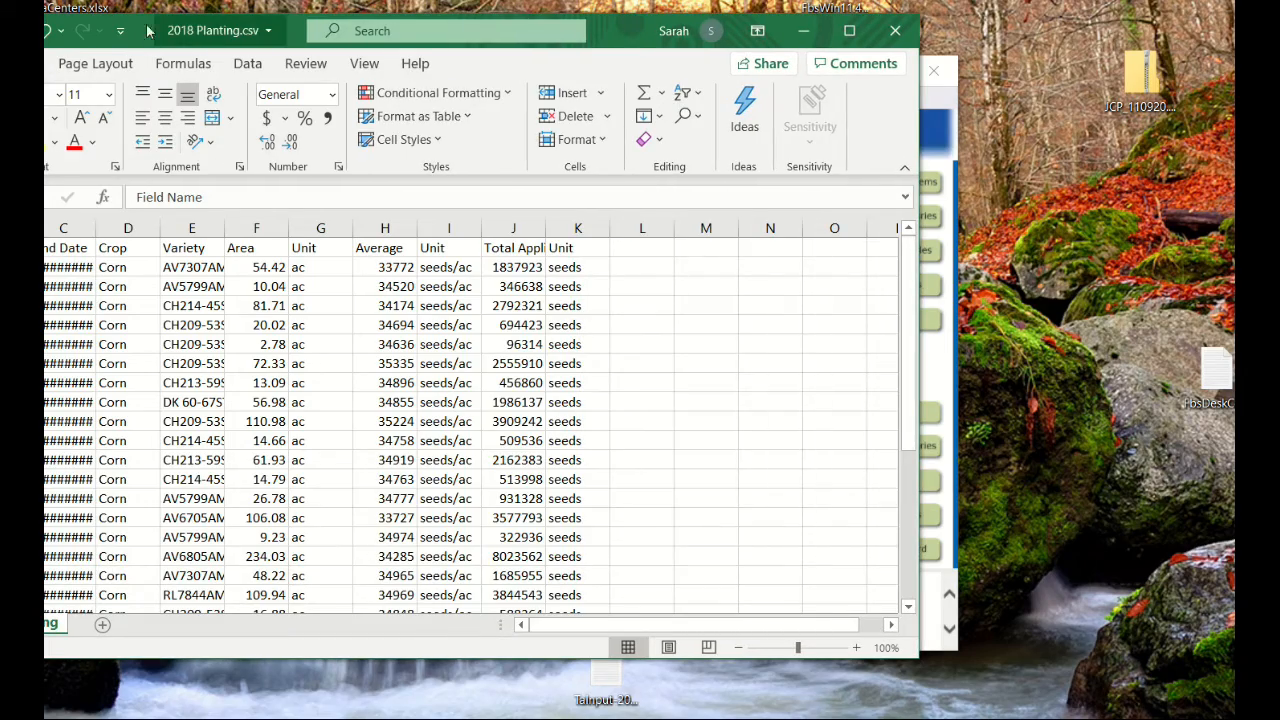
left_click_drag(147, 31, 325, 23)
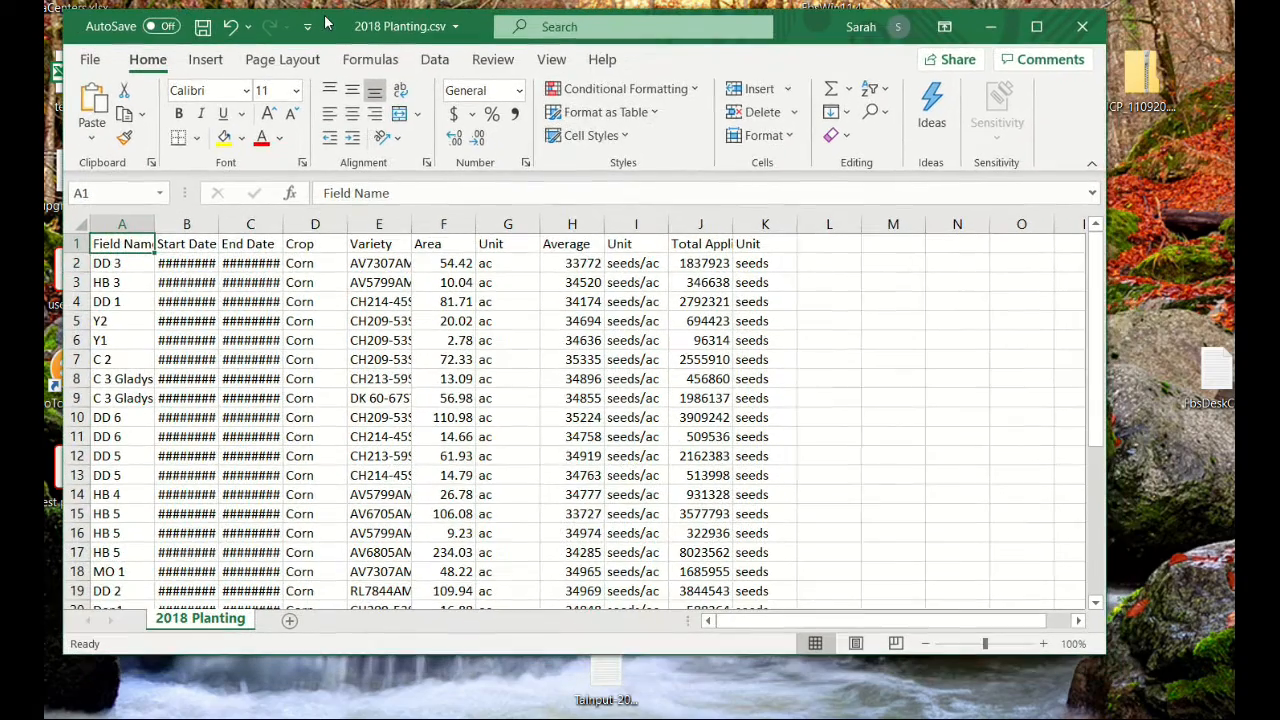
left_click_drag(1102, 651, 1178, 700)
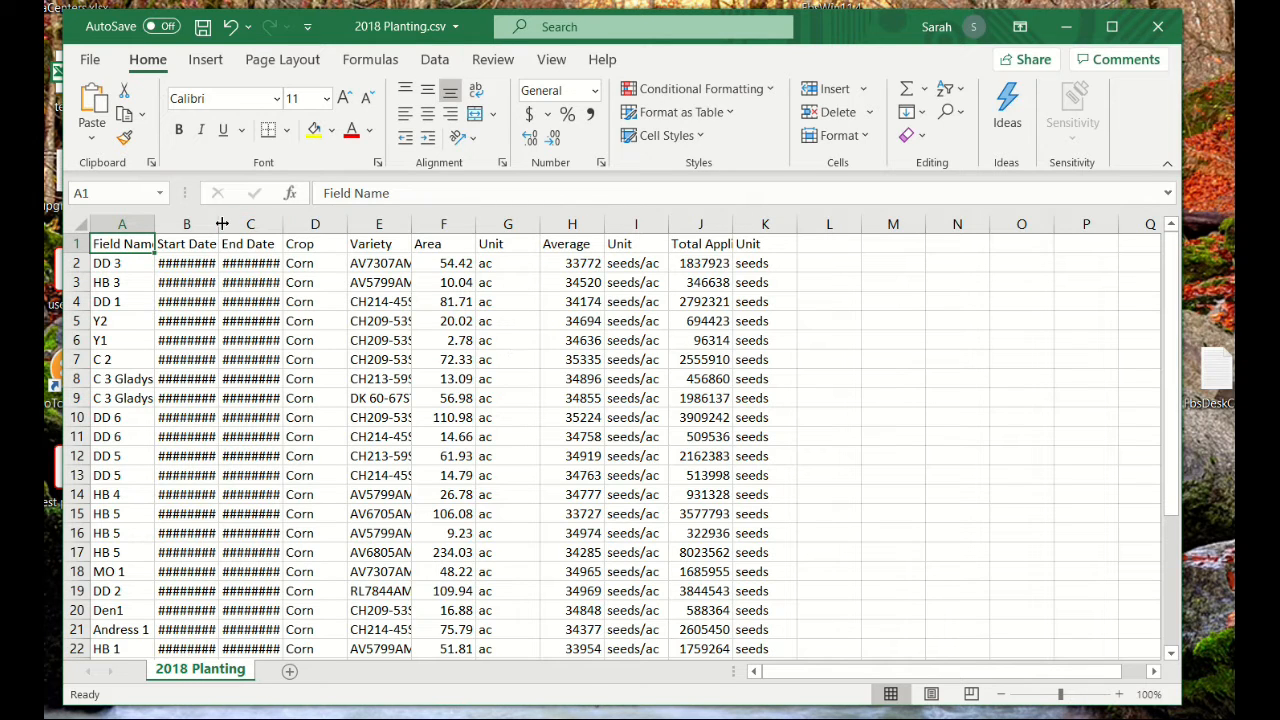
Widen the Start Date, End Date and Variety columns so their values can be read in full
left_click_drag(216, 226, 250, 224)
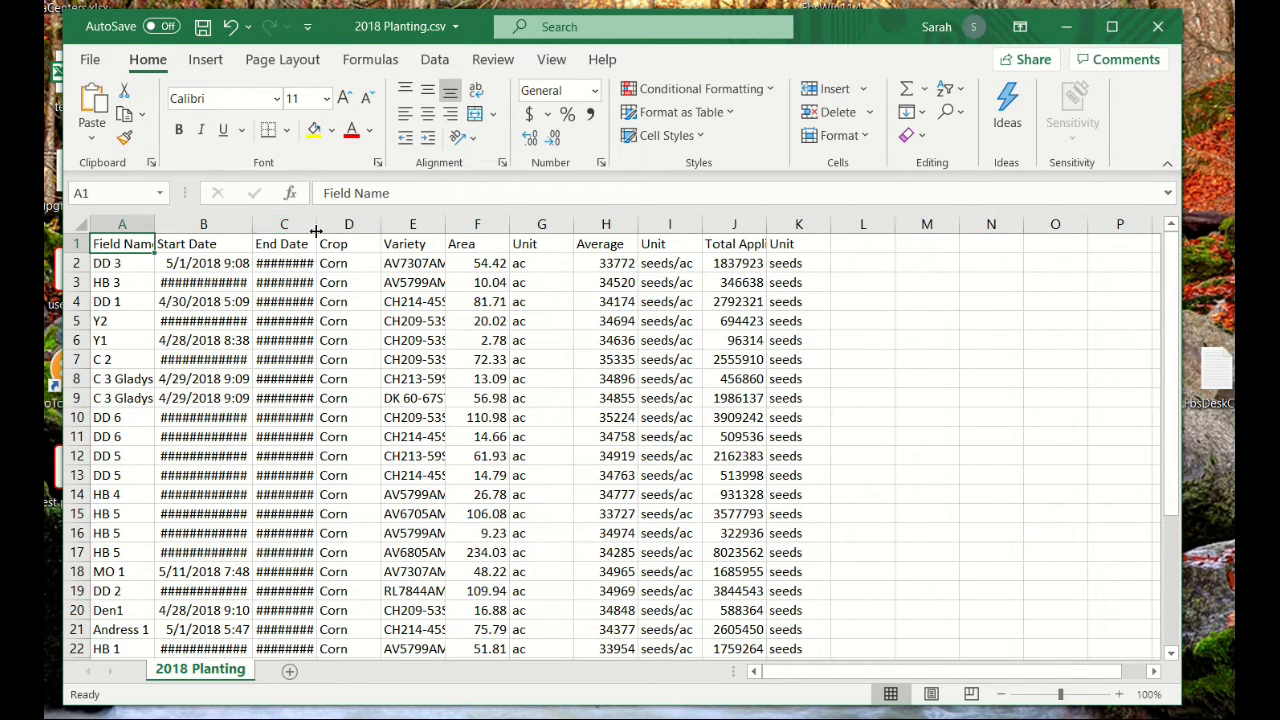
left_click_drag(318, 229, 343, 226)
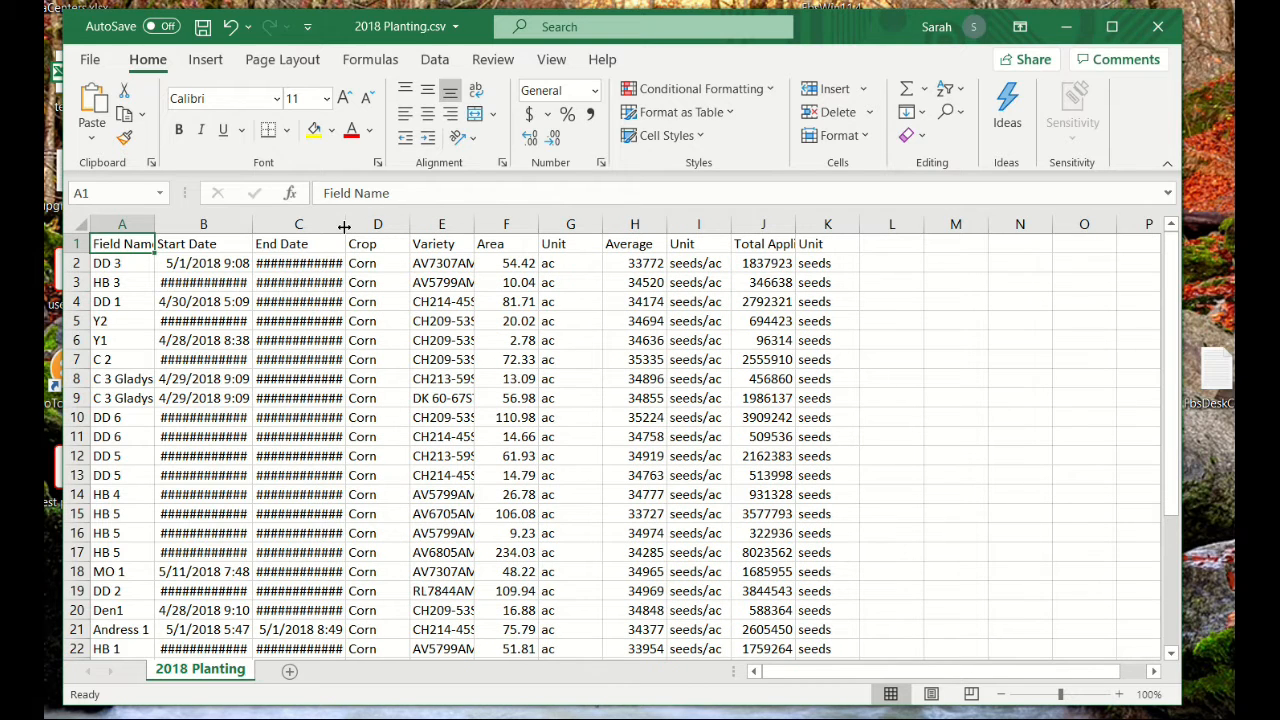
left_click_drag(343, 226, 375, 229)
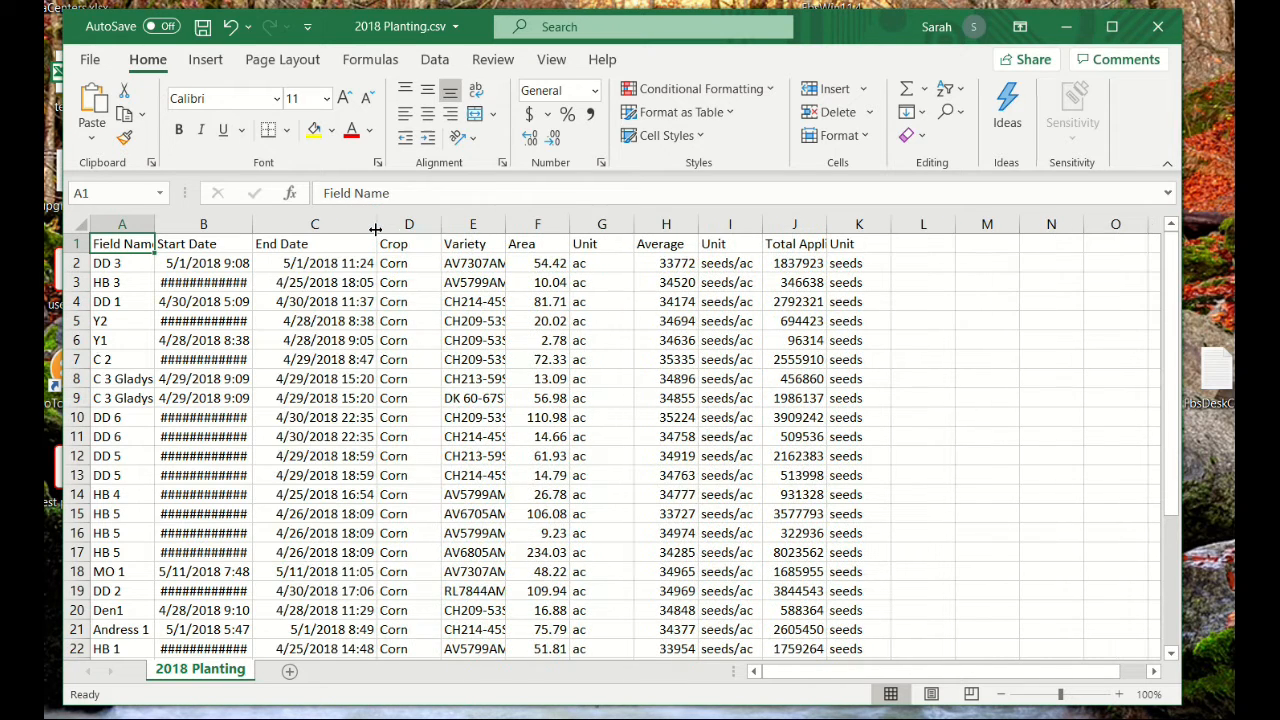
left_click_drag(253, 229, 293, 228)
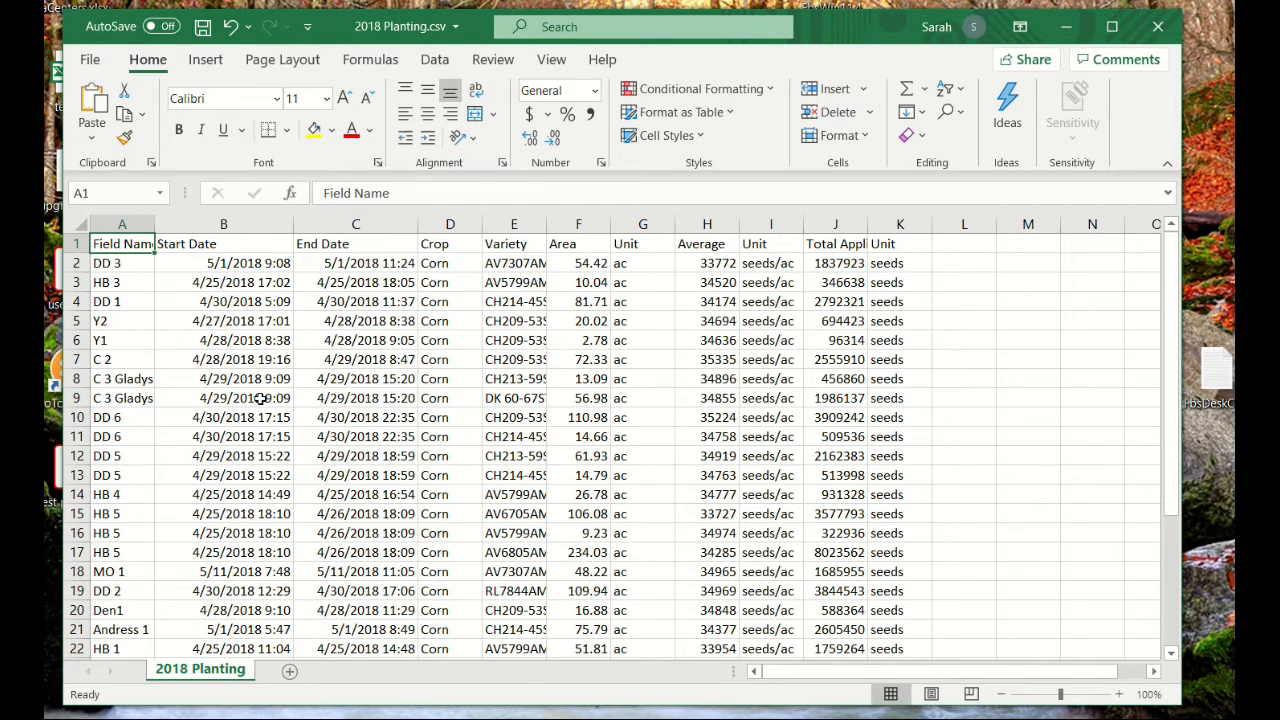
left_click_drag(547, 225, 591, 225)
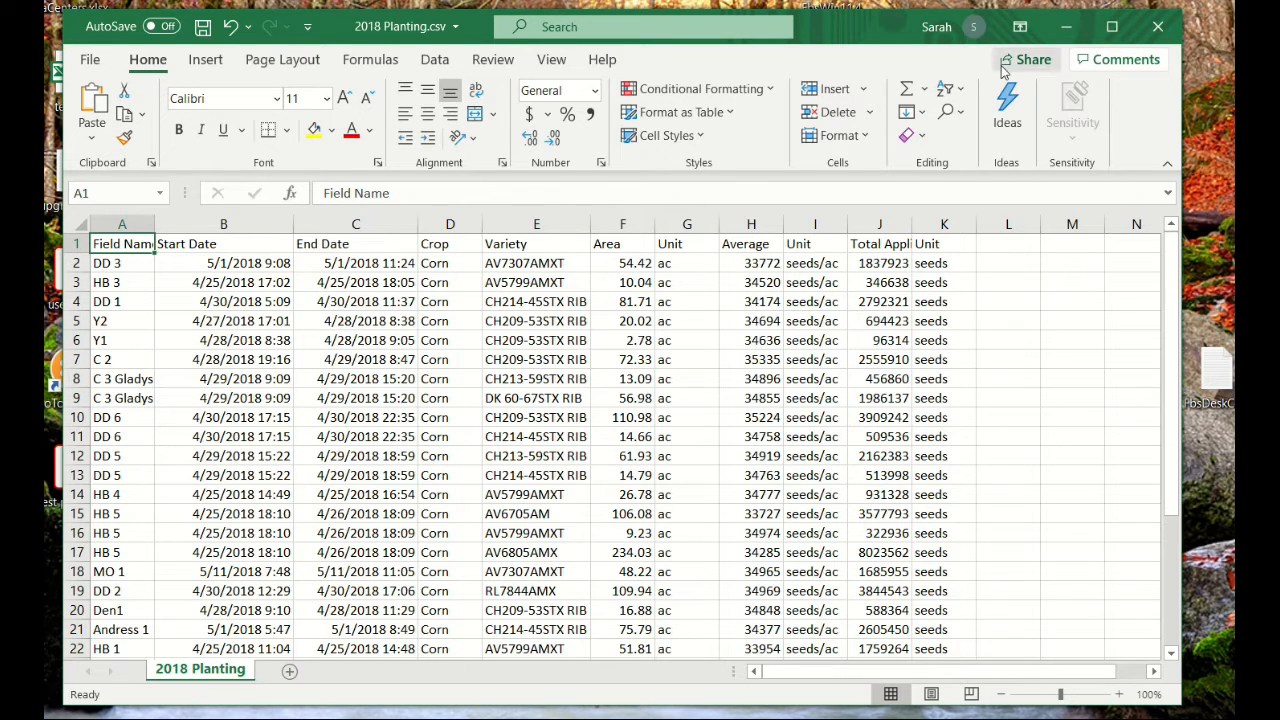
Close the planting CSV without saving and open Import Crop Data in Top ManAGement Series
left_click(1162, 26)
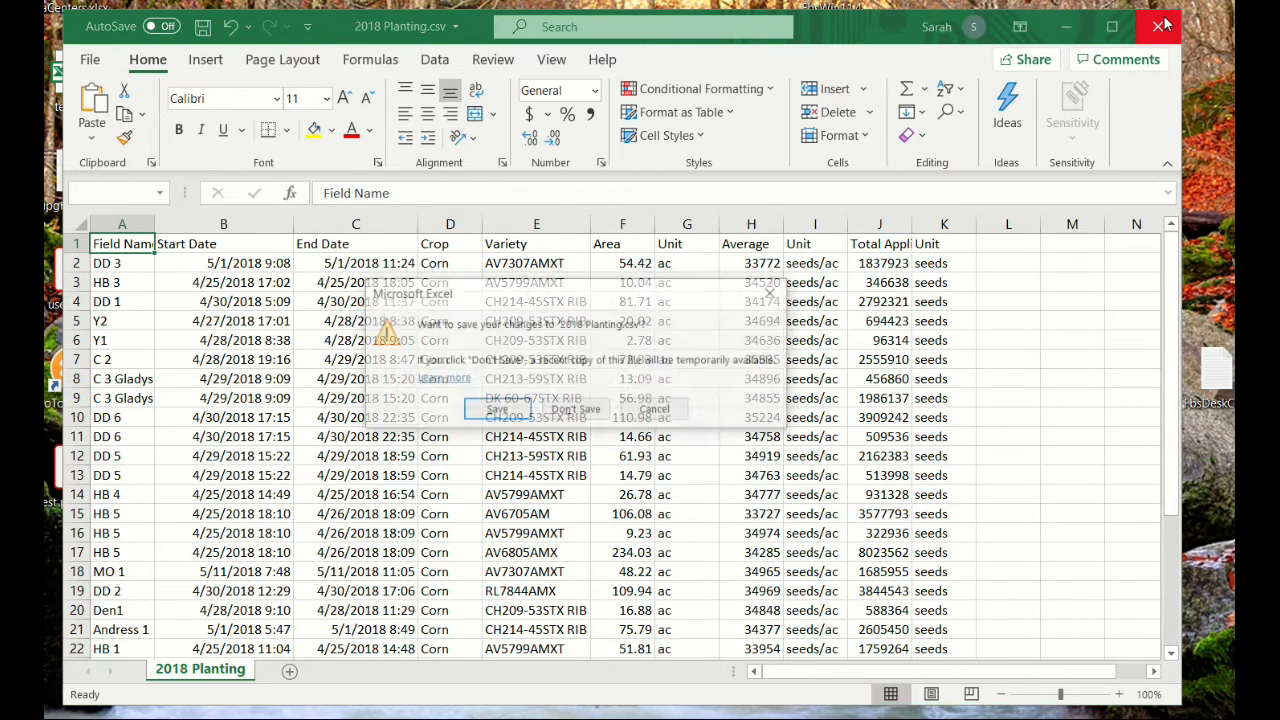
left_click(576, 410)
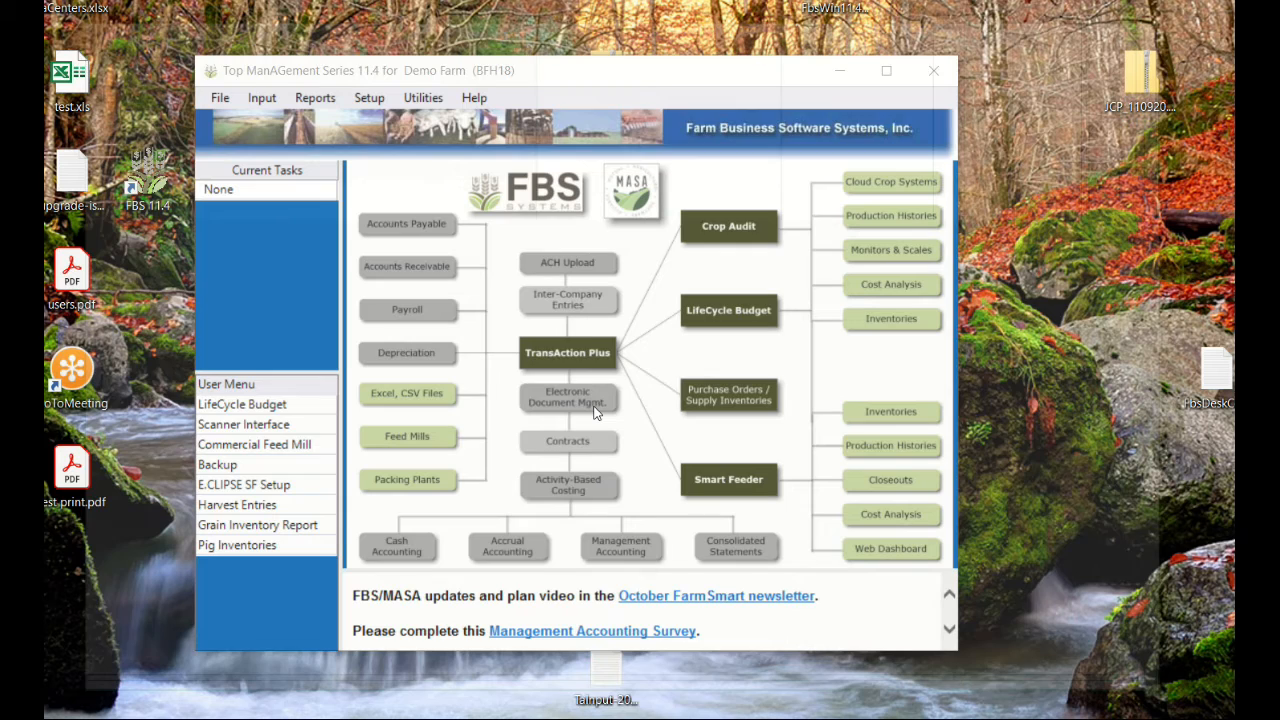
left_click(263, 101)
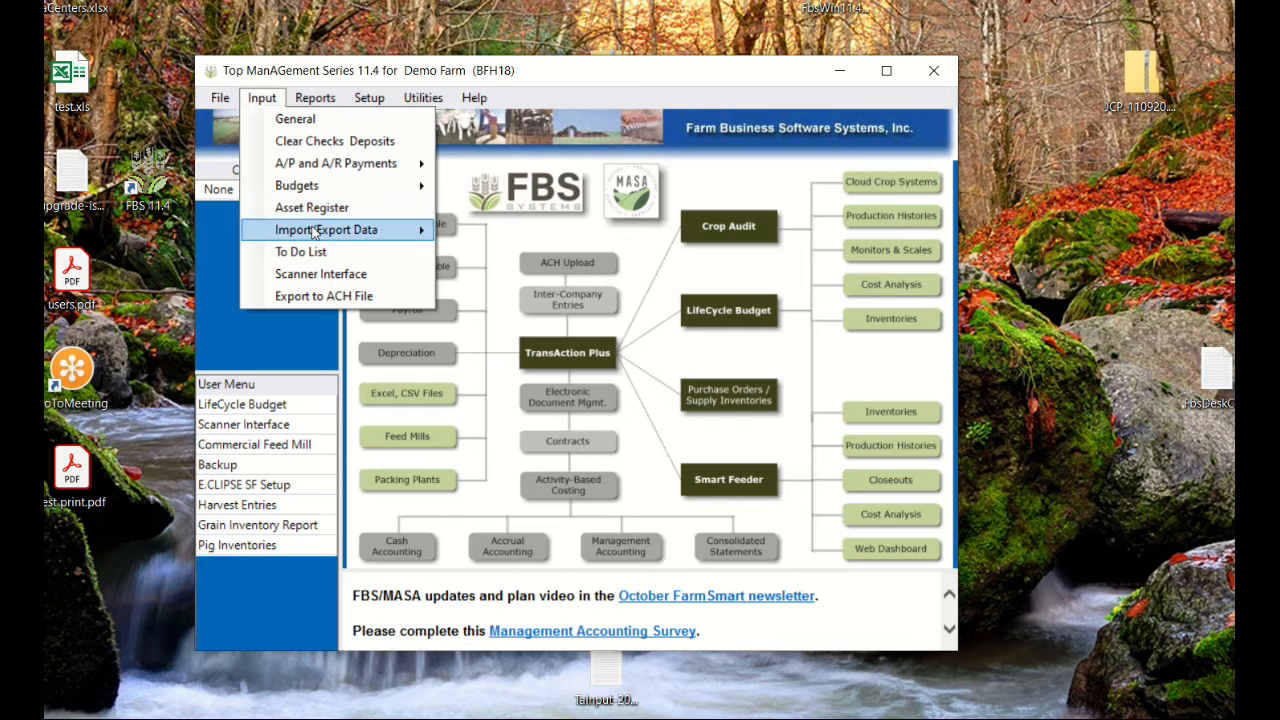
mouse_move(318, 232)
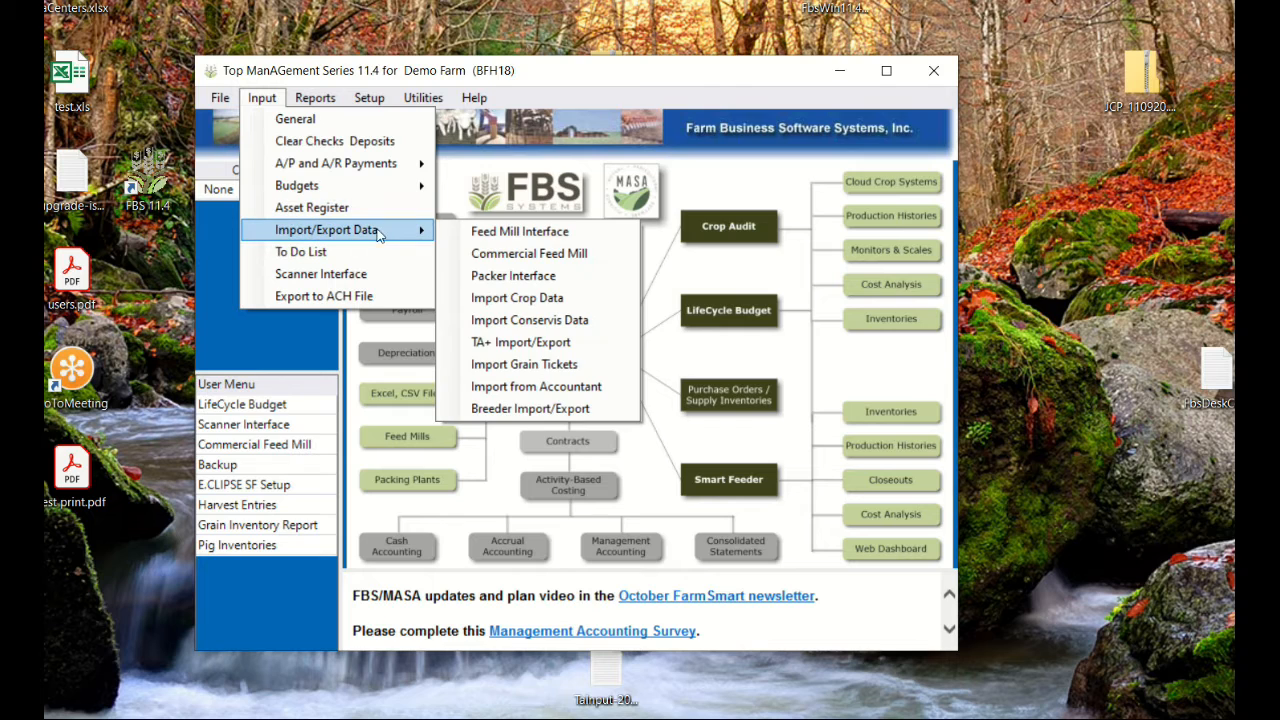
left_click(537, 298)
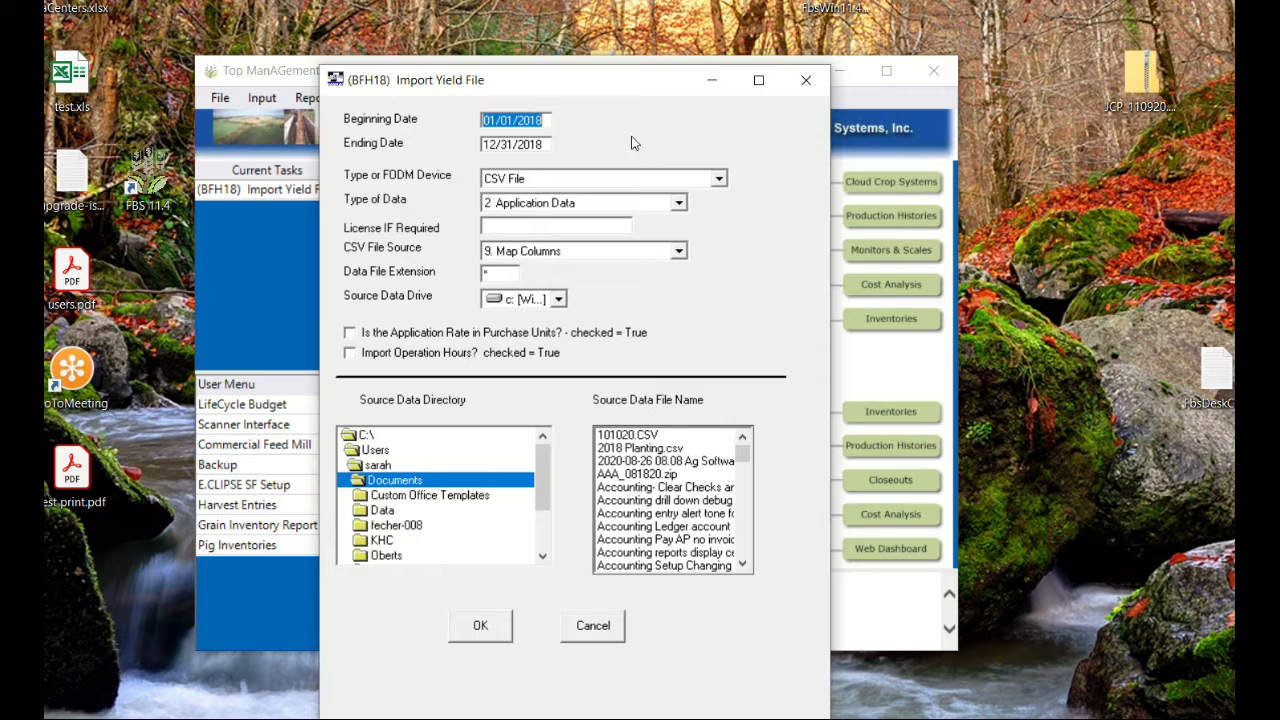
Set the import's type of data to 2 Application Data and the CSV file source to 9. Map Columns
left_click(679, 203)
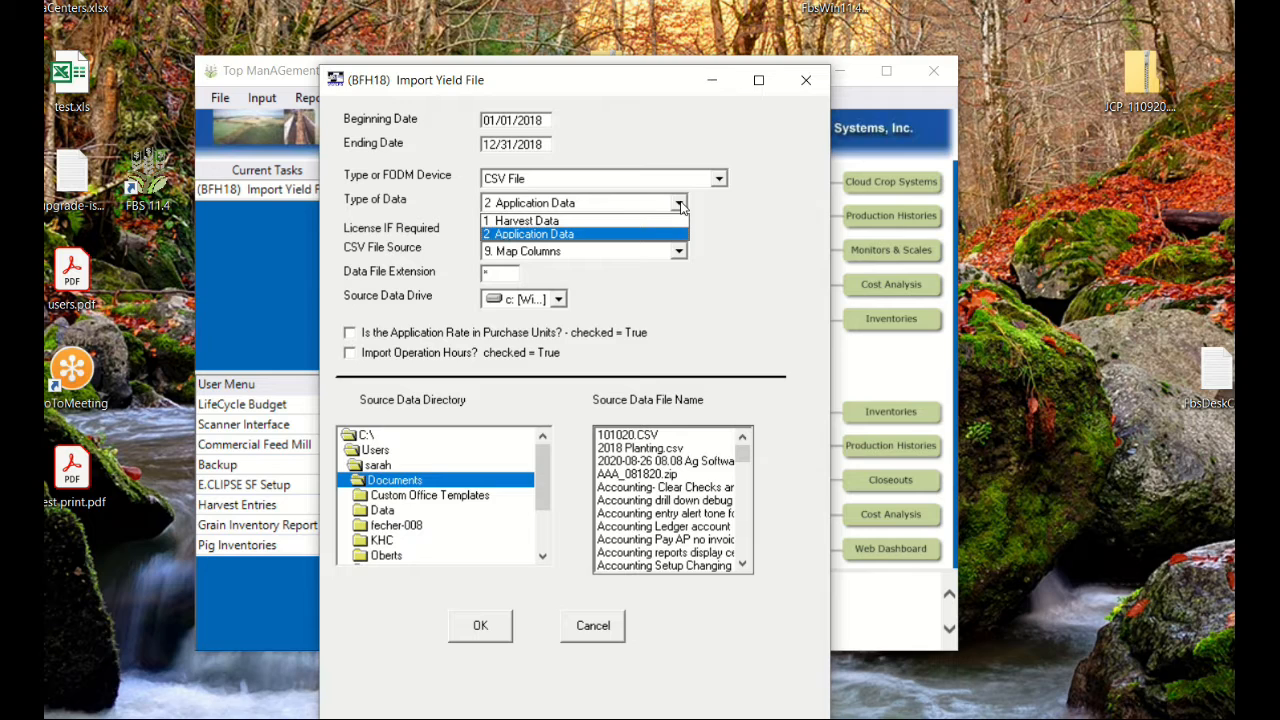
left_click(518, 236)
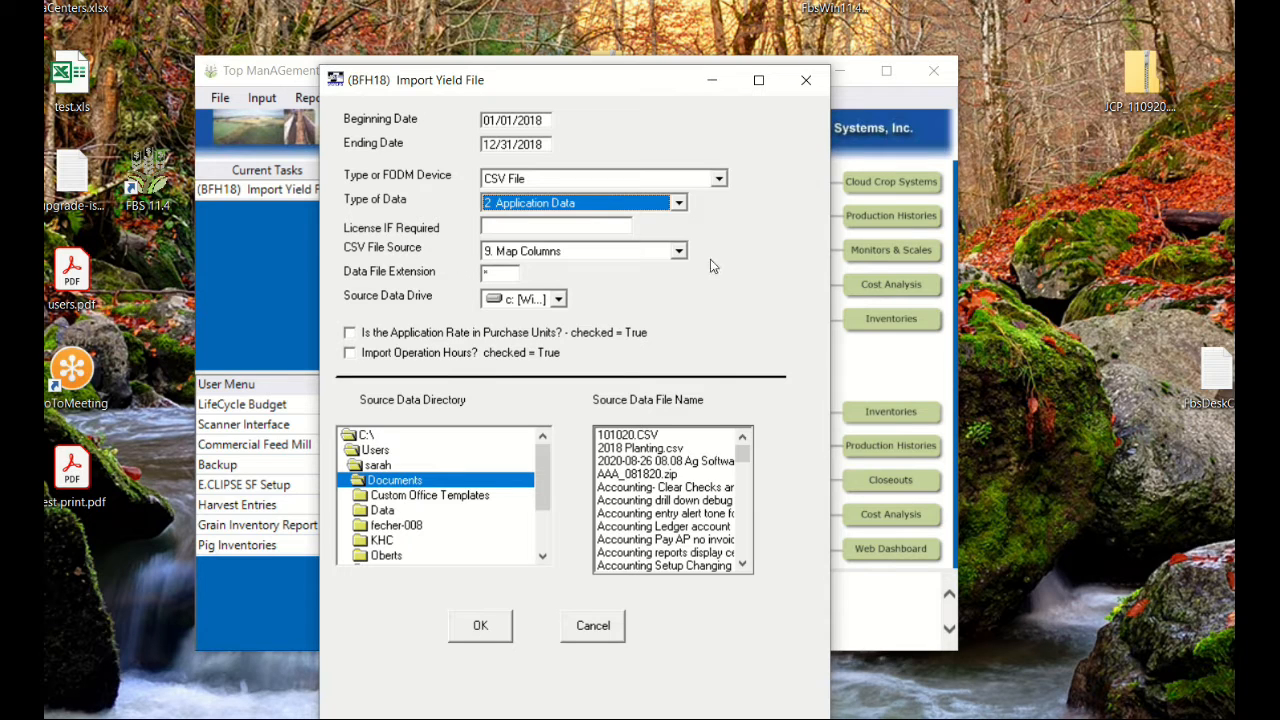
left_click(679, 252)
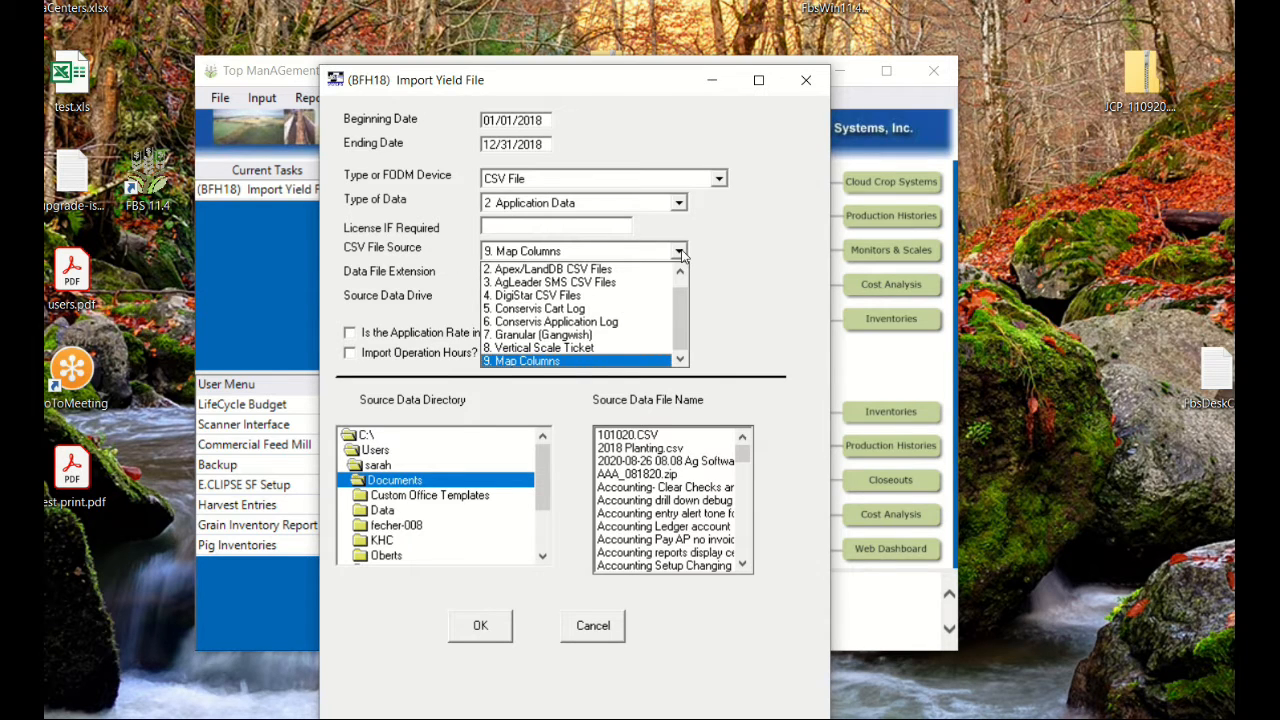
left_click_drag(675, 324, 680, 285)
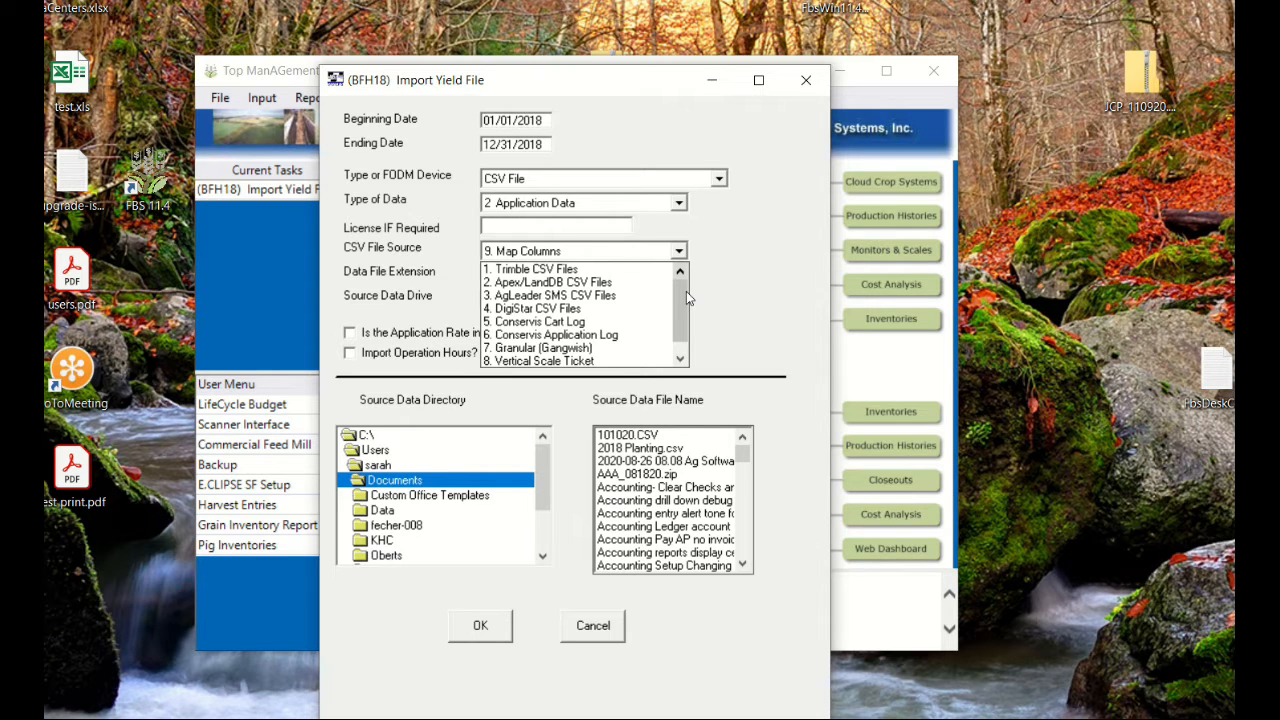
left_click_drag(684, 294, 681, 326)
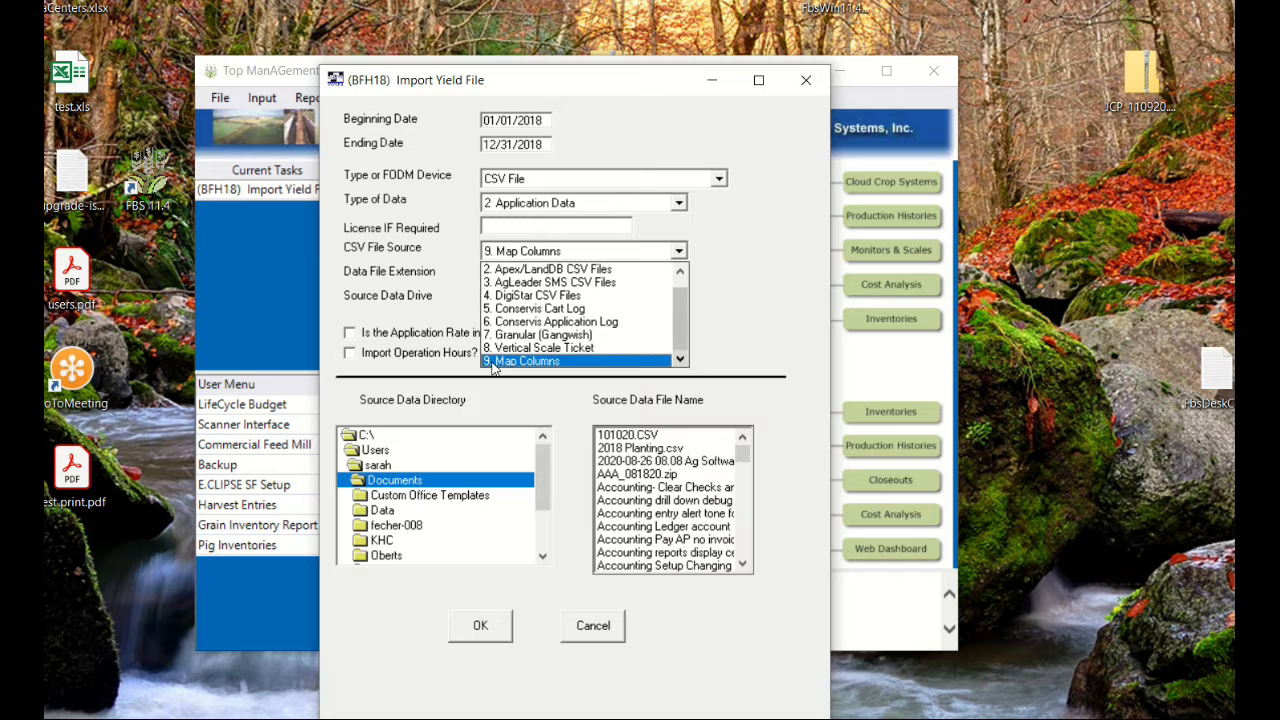
left_click(492, 362)
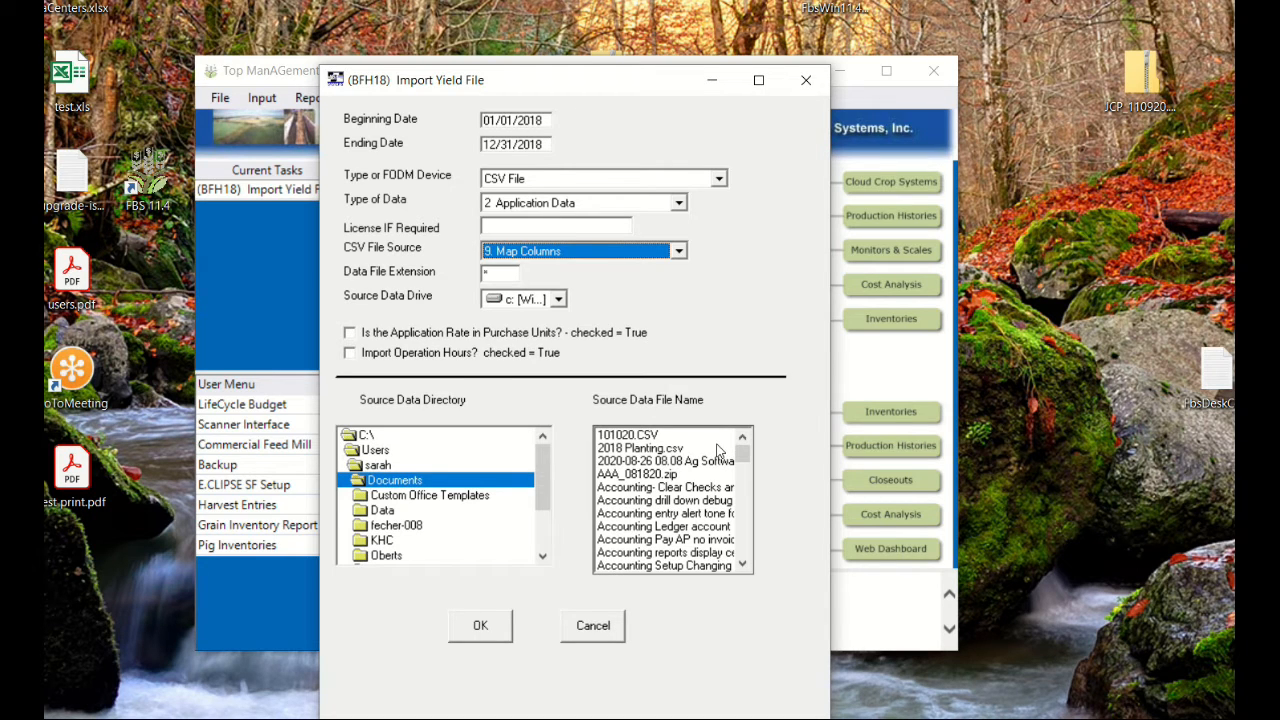
Choose 2018 Planting.csv from the Documents directory as the import file and open its column mapping for checking
left_click(398, 484)
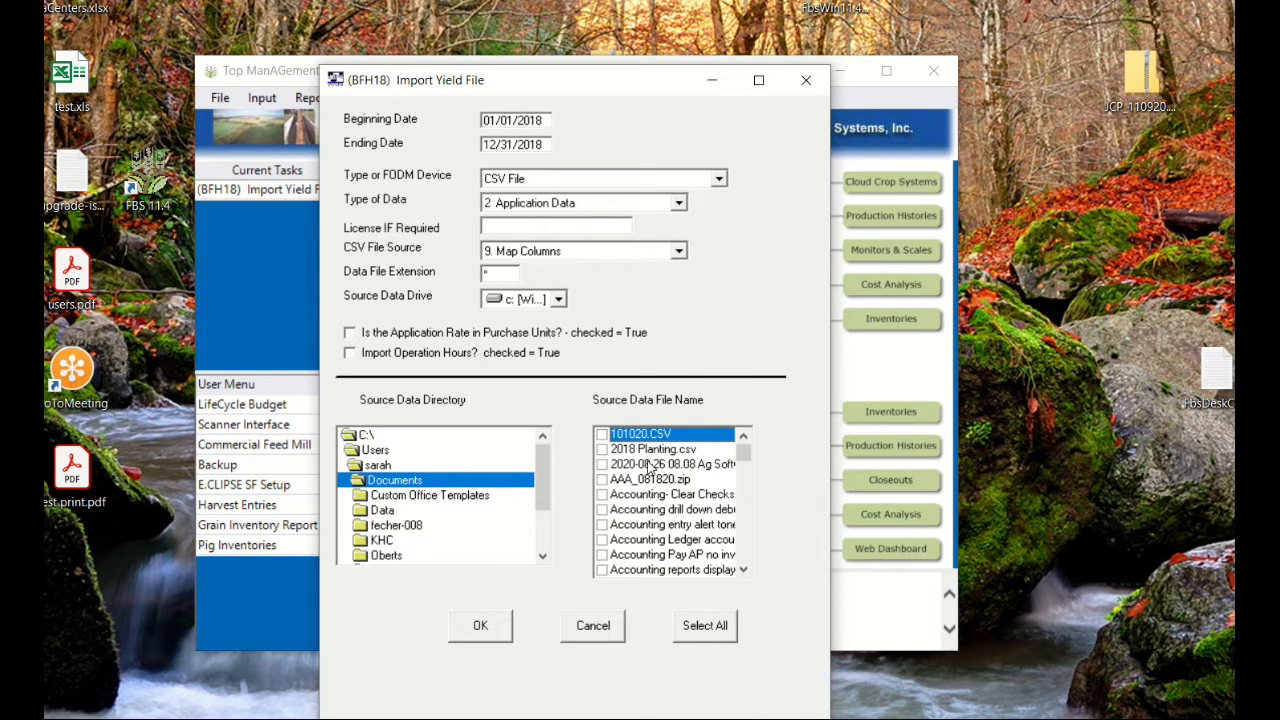
left_click(602, 453)
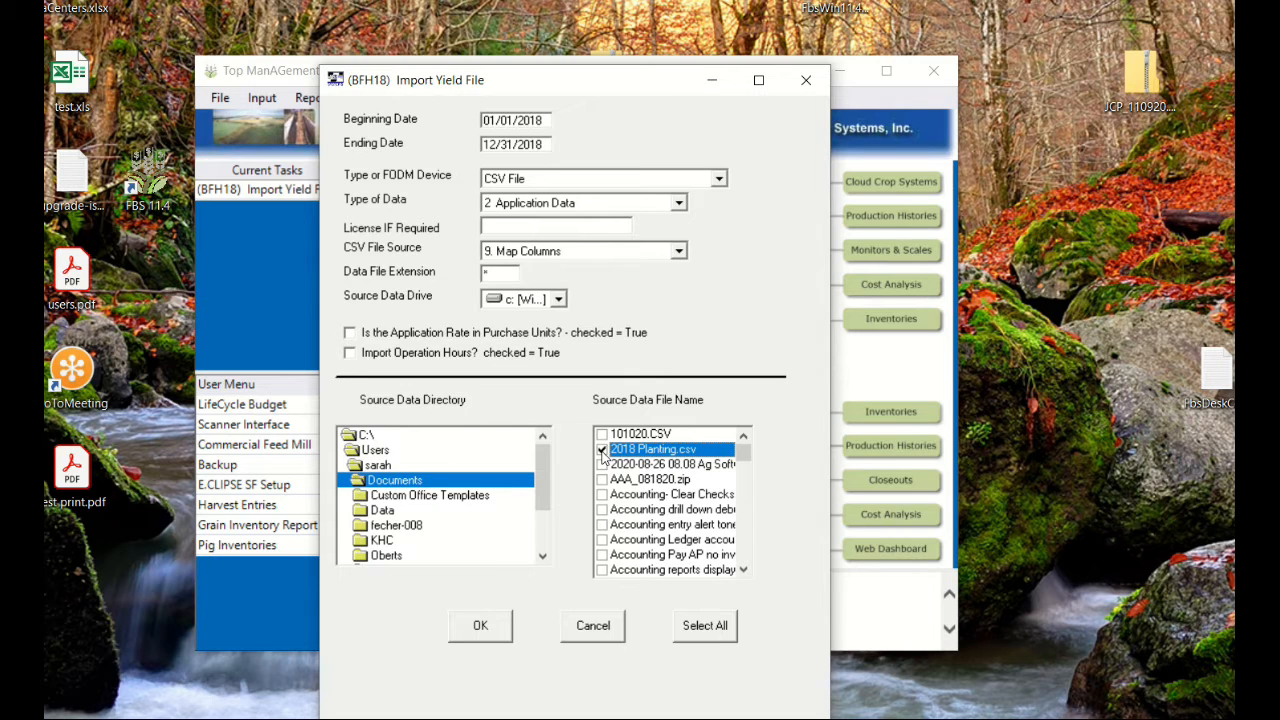
left_click(474, 626)
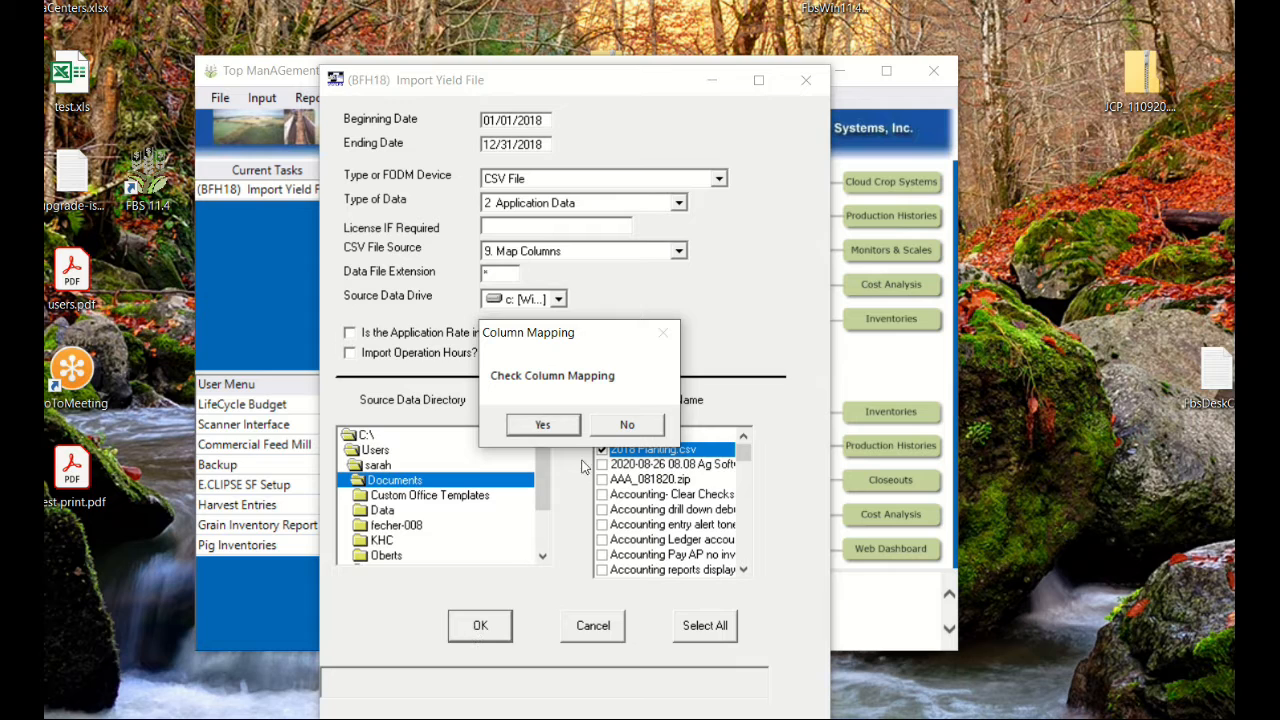
left_click(543, 425)
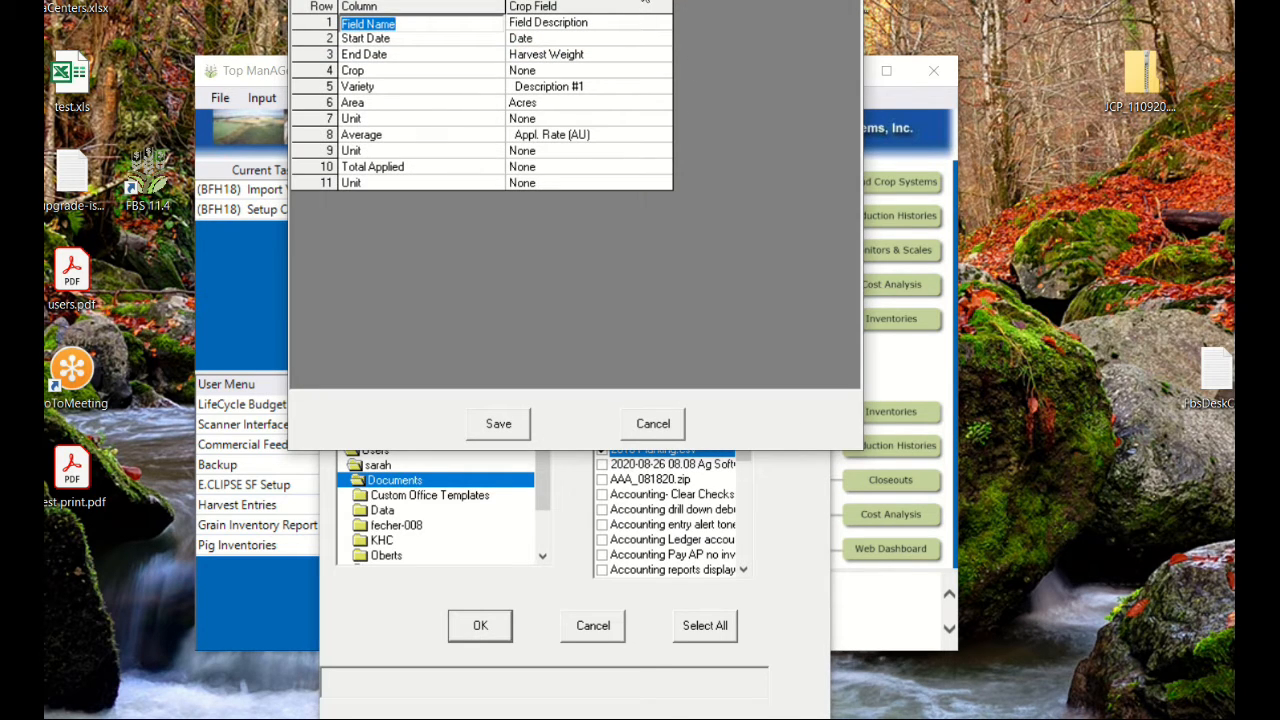
Bring the column map window fully into view and set the End Date column's crop field to 00 None
left_click_drag(645, 0, 641, 110)
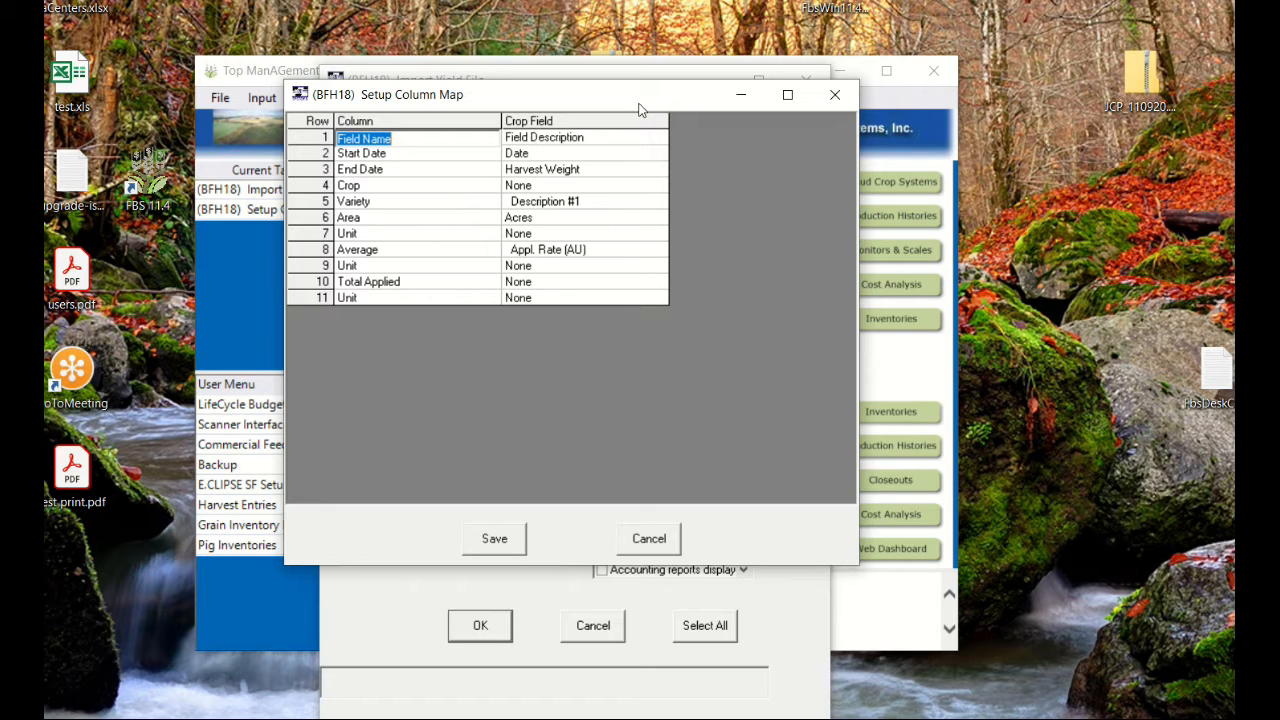
left_click(561, 172)
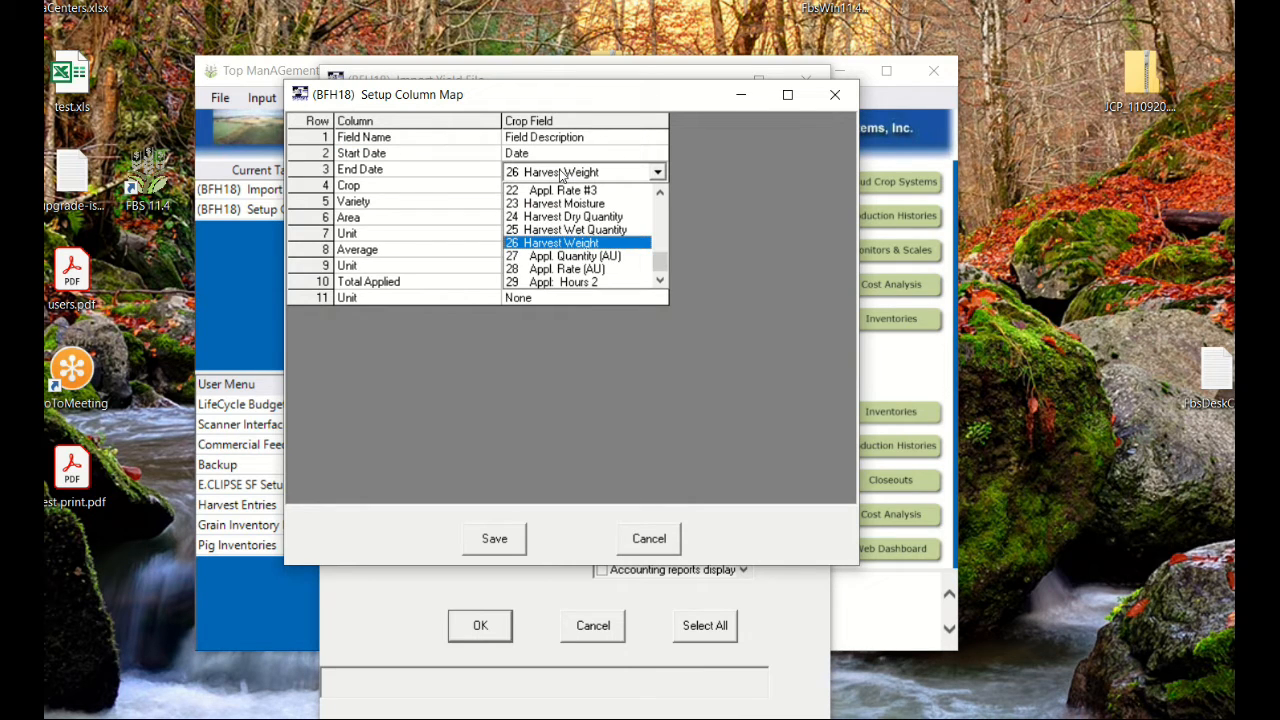
left_click_drag(660, 262, 662, 196)
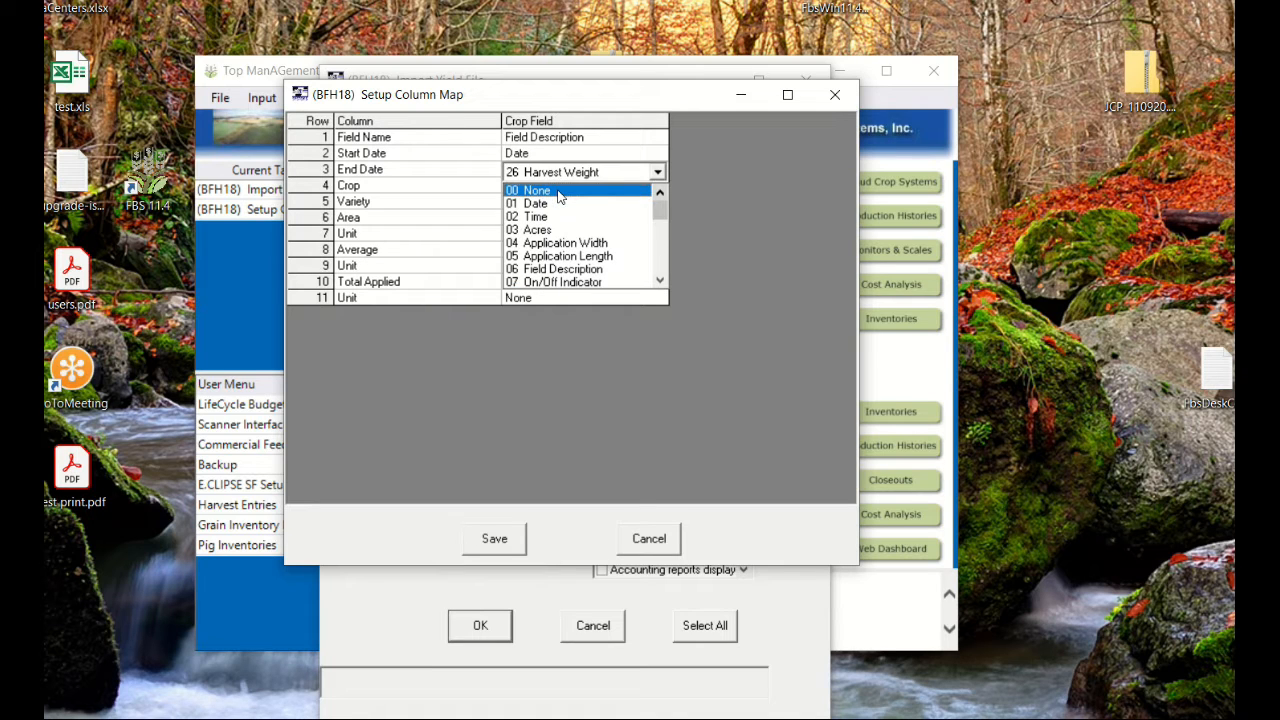
left_click(527, 190)
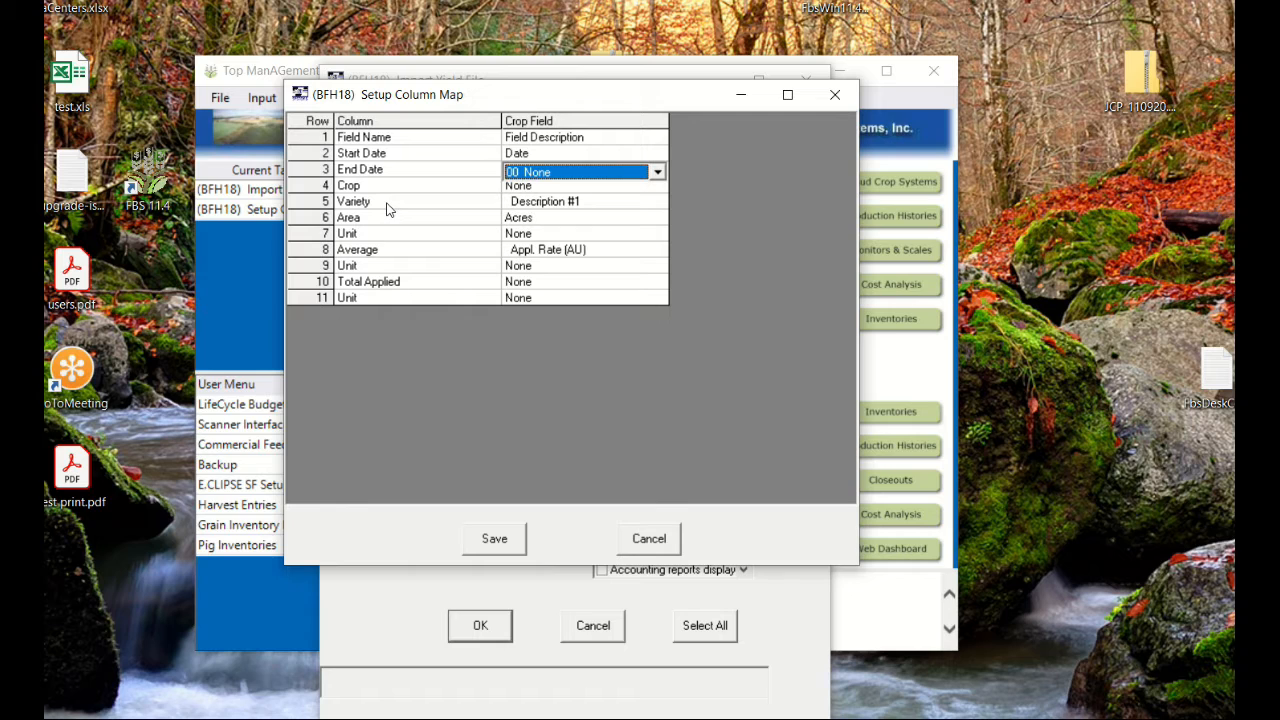
Map the Variety column to crop field 12 Description #1
left_click(584, 205)
left_click(657, 204)
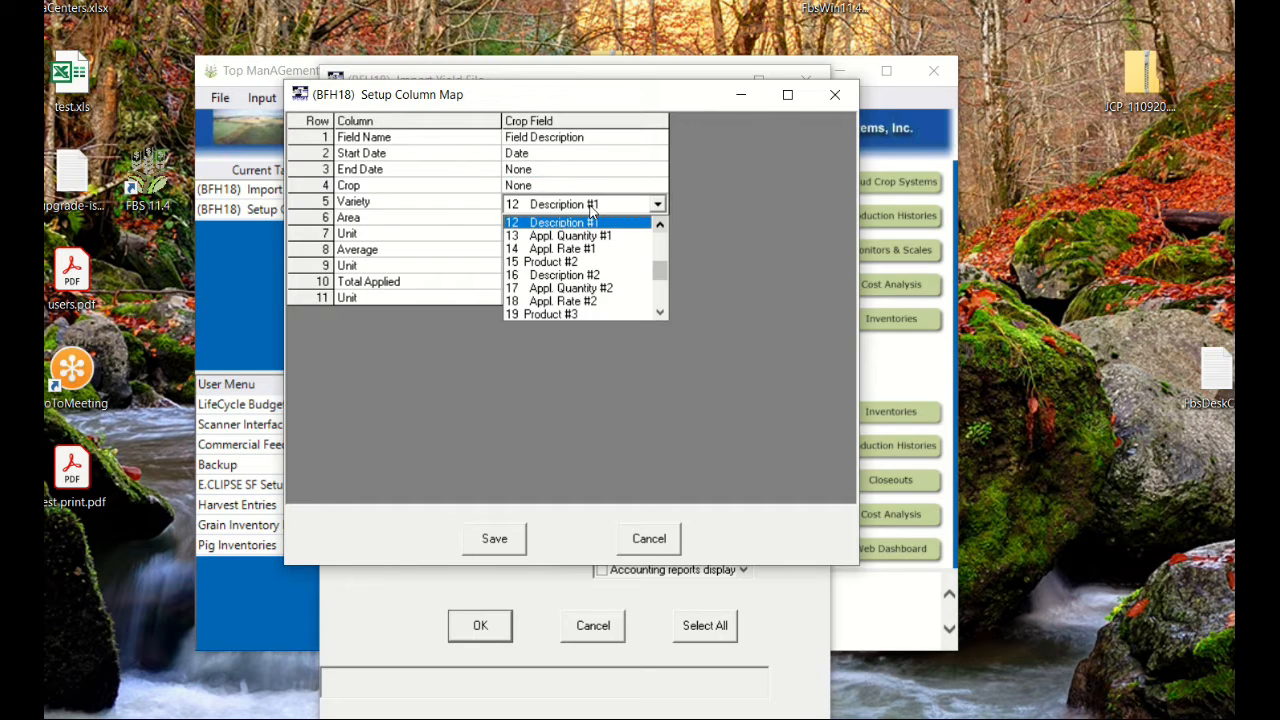
left_click(667, 226)
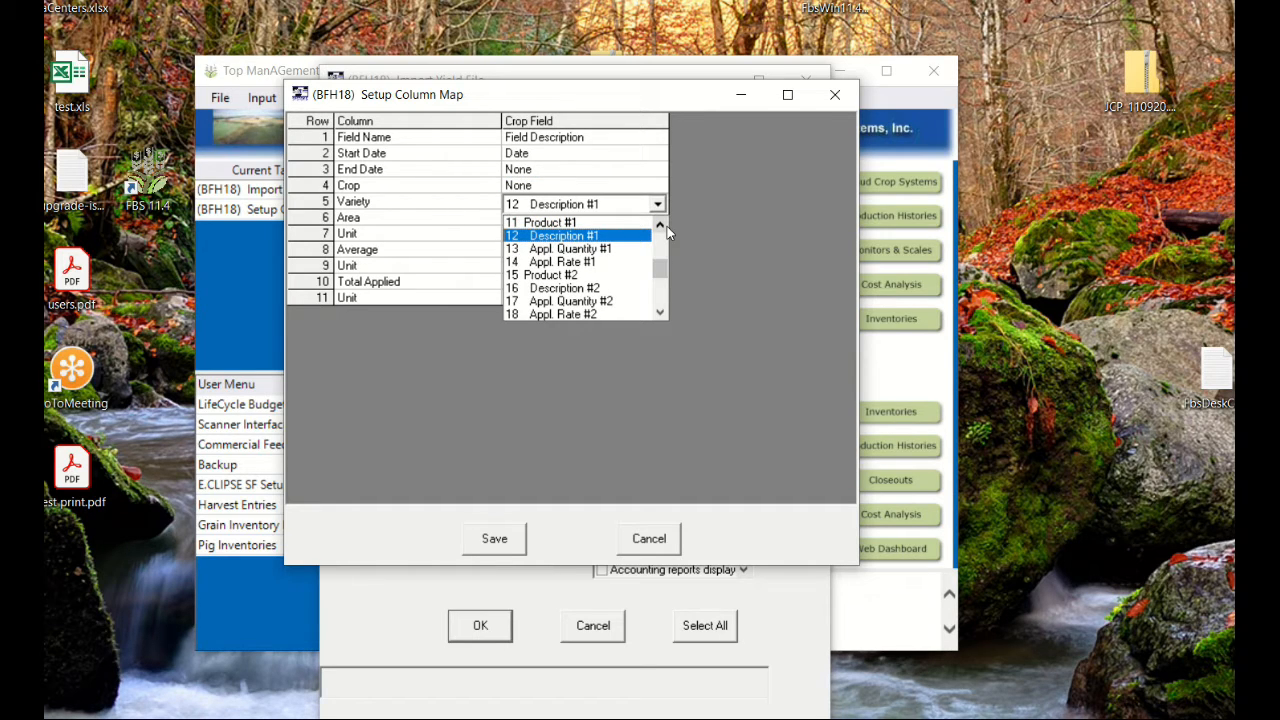
left_click(561, 240)
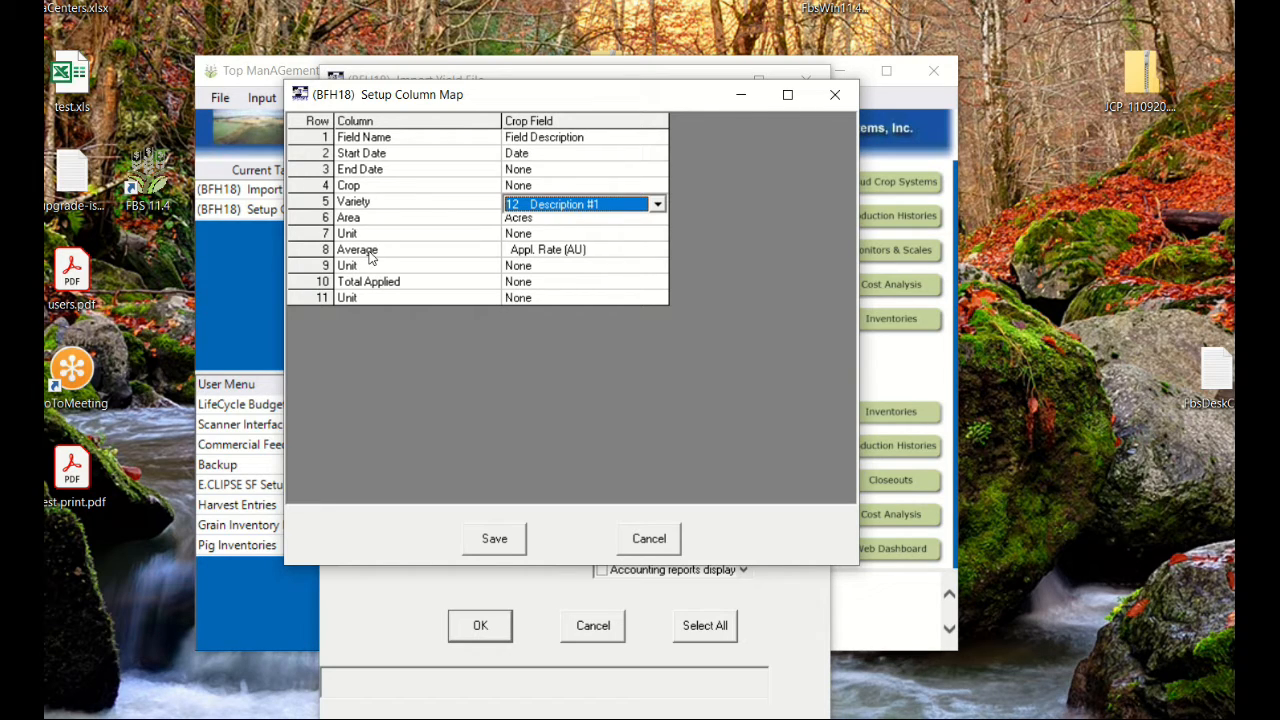
Map the Average column to crop field 28 Appl. Rate (AU) and save the column map
left_click(563, 257)
left_click(563, 257)
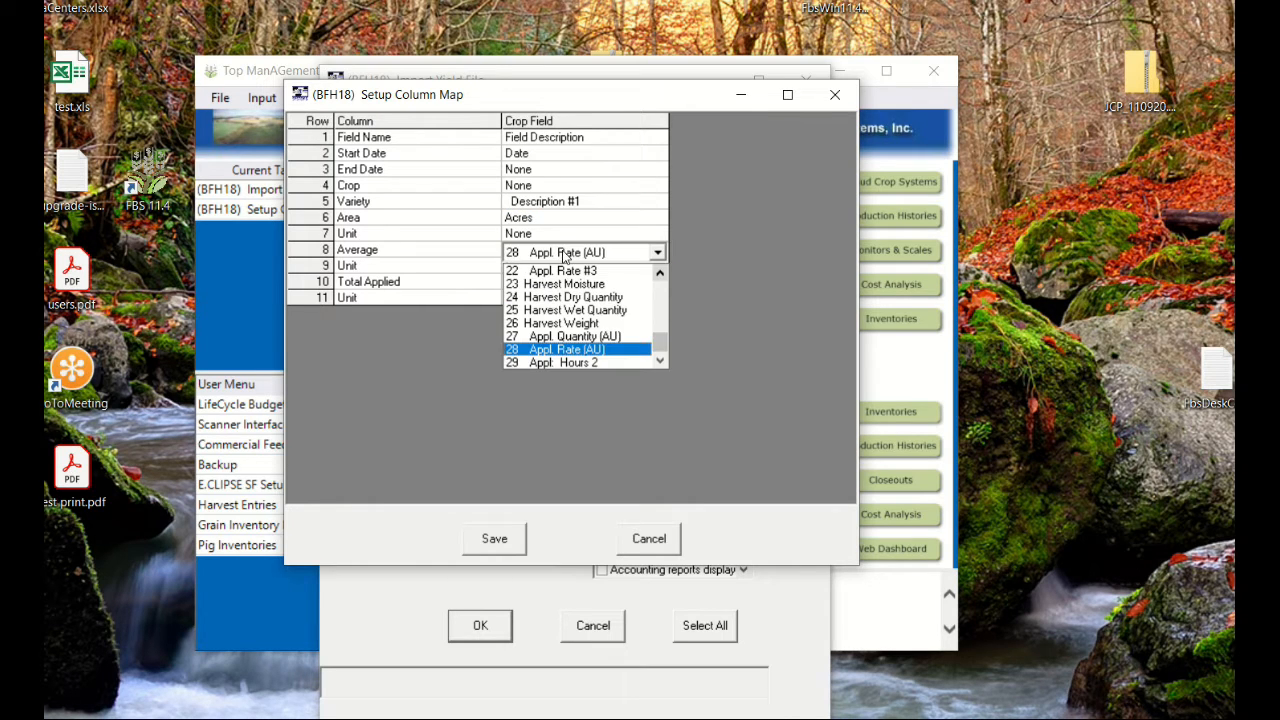
left_click(582, 352)
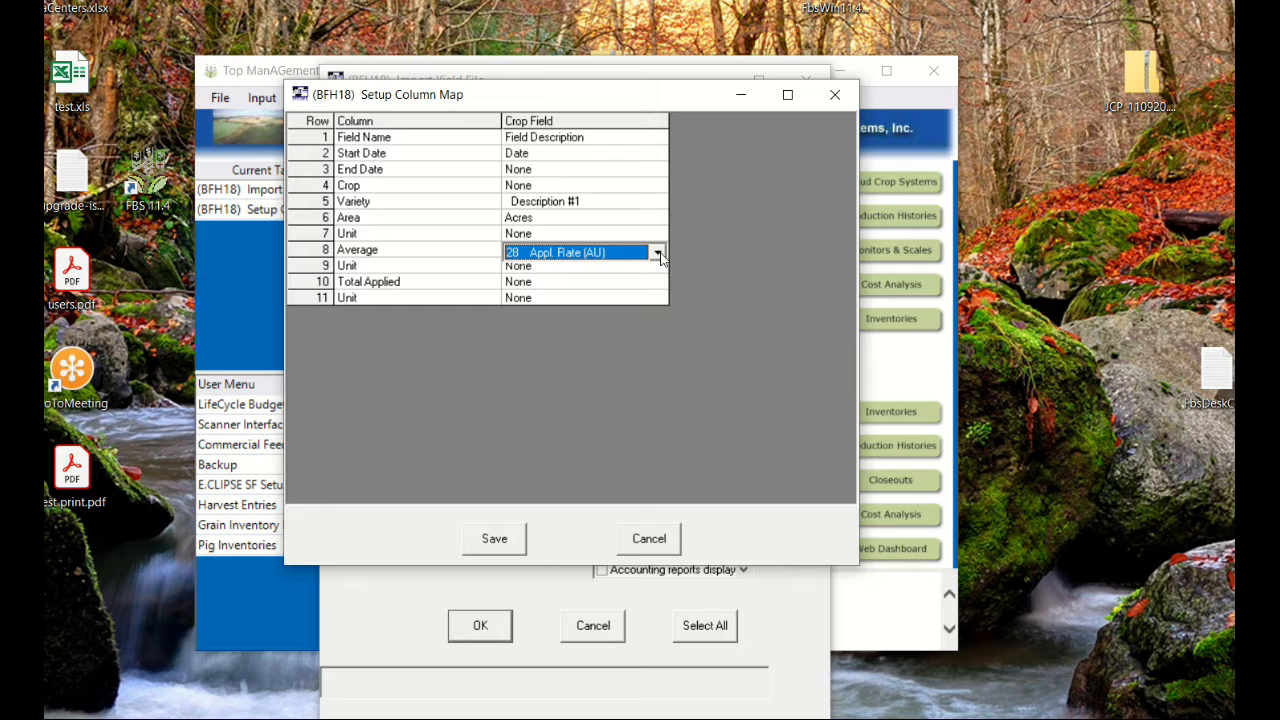
left_click(496, 538)
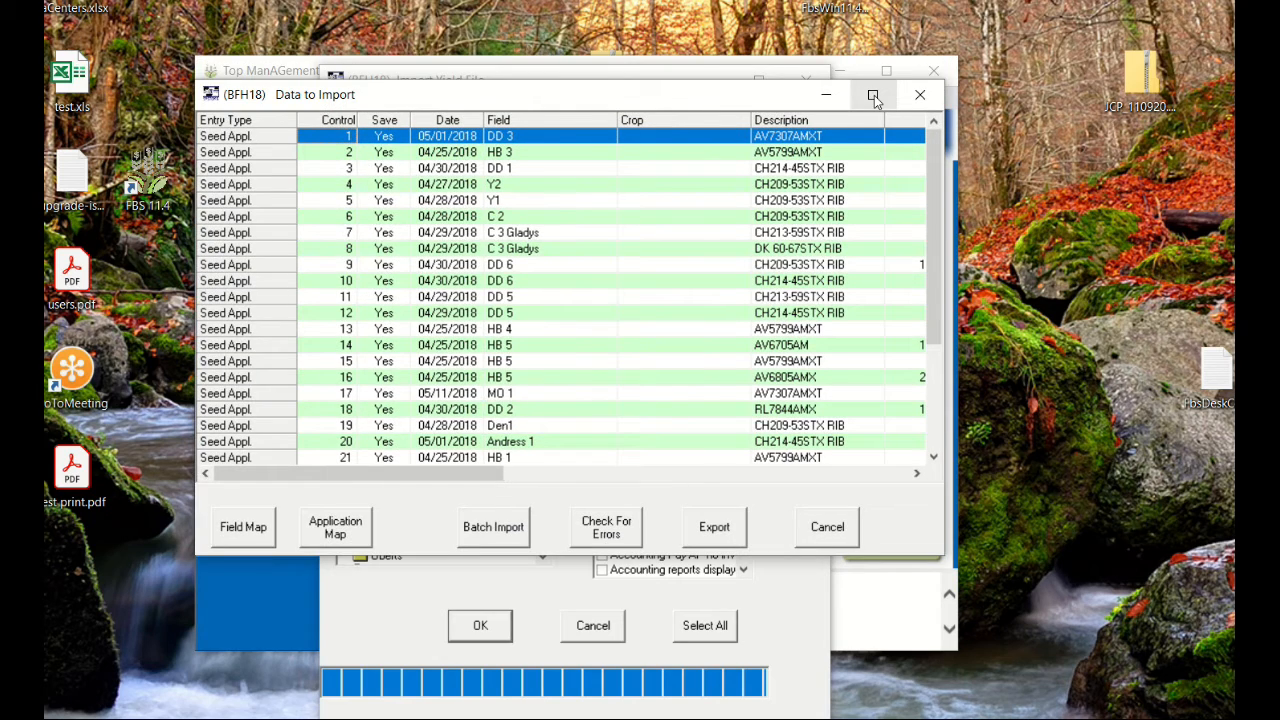
Move the Data to Import window clear of the other windows and check the import data for errors
left_click(875, 78)
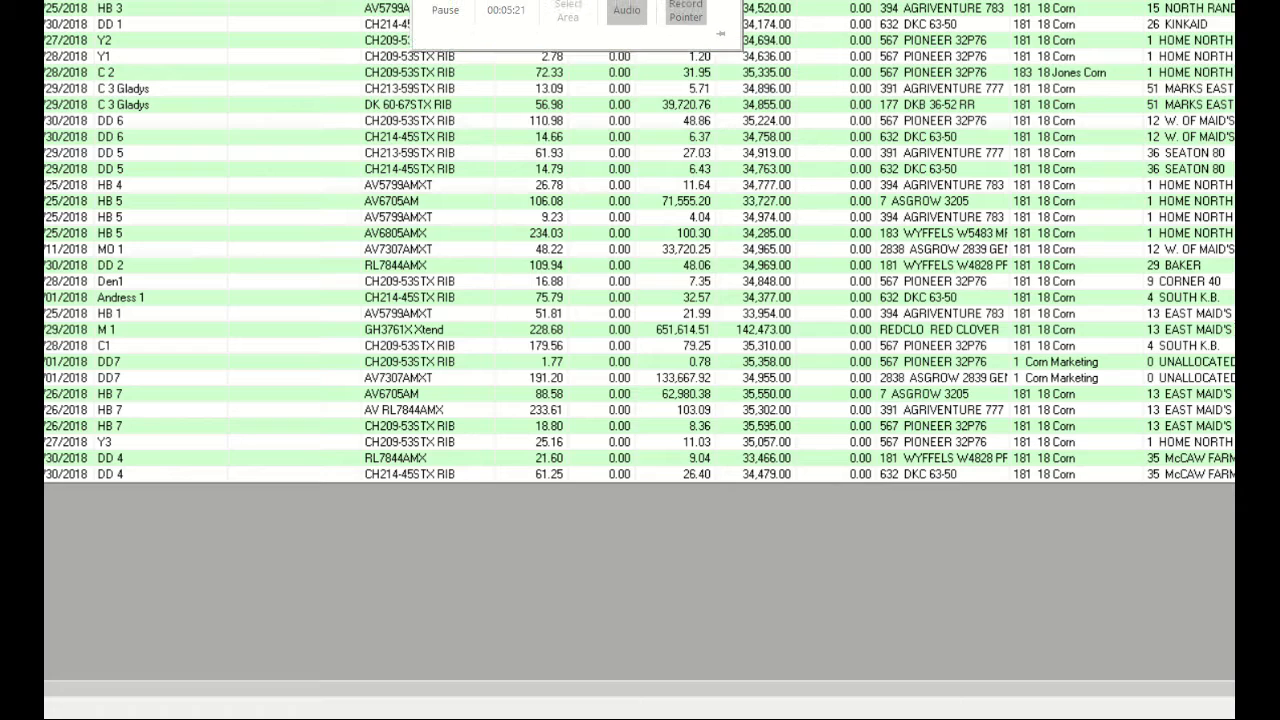
left_click(1216, 1)
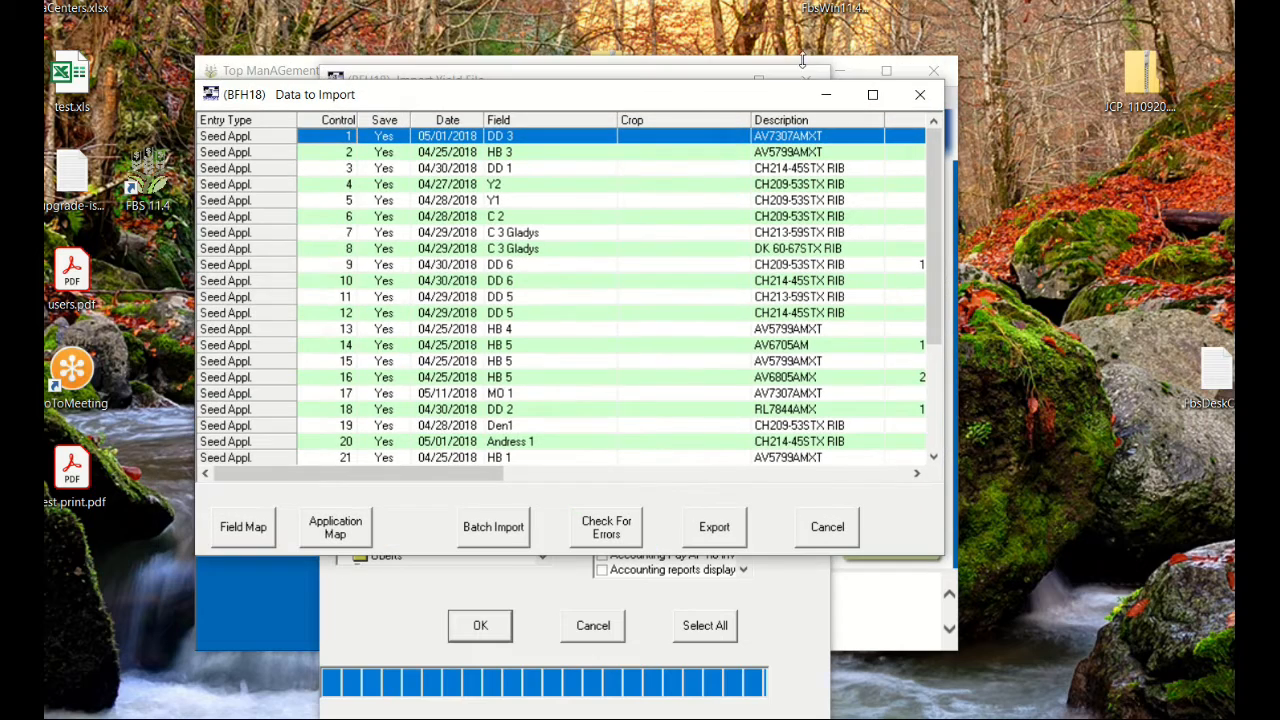
left_click_drag(344, 104, 226, 62)
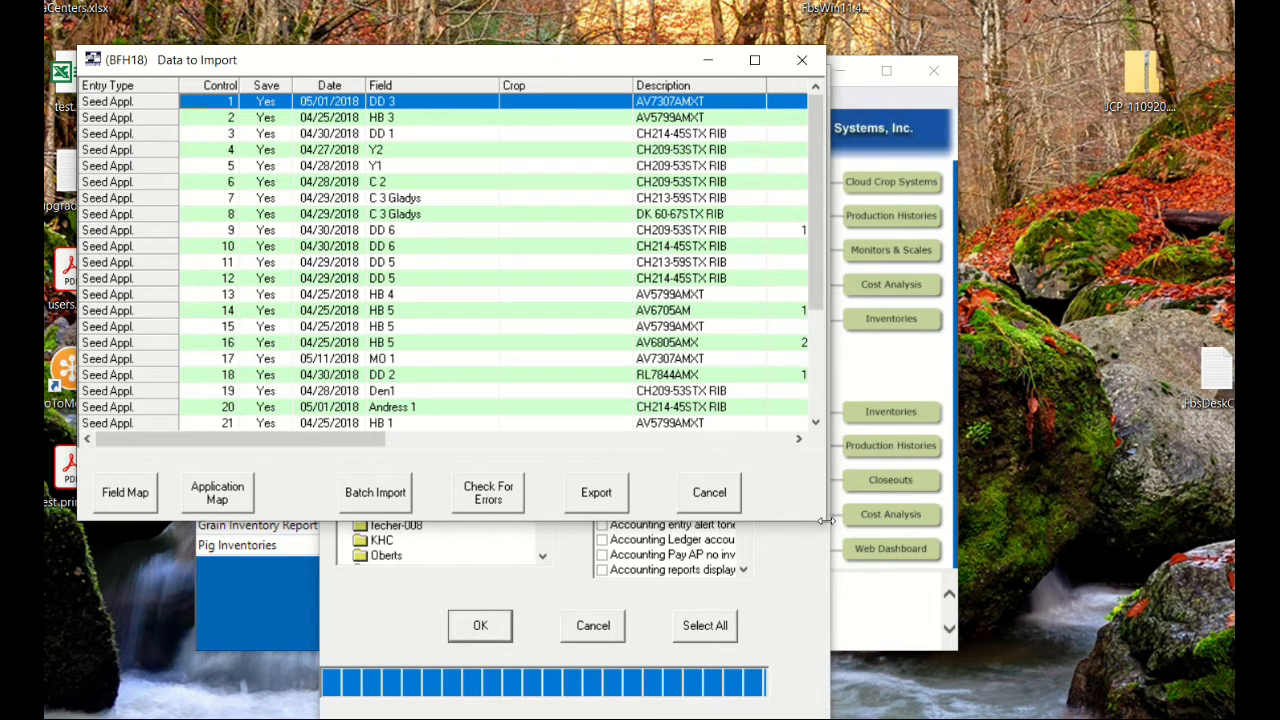
left_click_drag(815, 296, 827, 237)
left_click(500, 497)
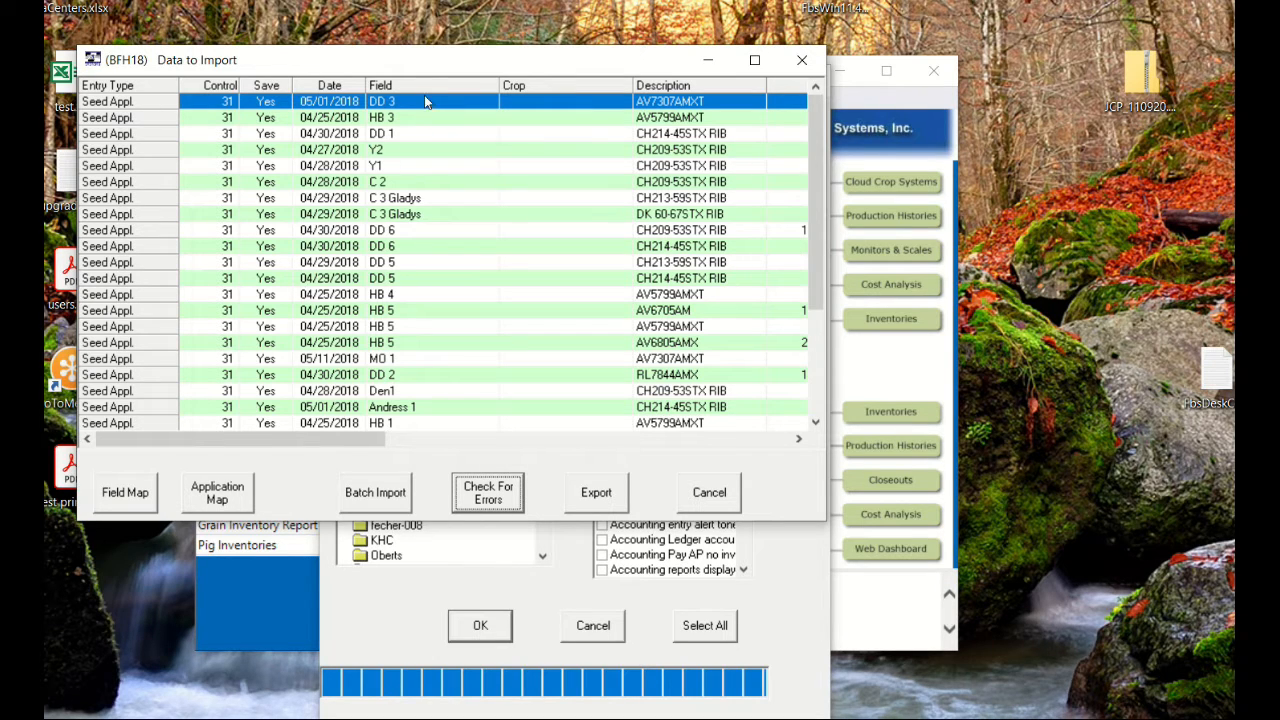
Open the field map, bring its window fully into view, review its center, project and field mappings through the last rows, and save it
left_click(144, 496)
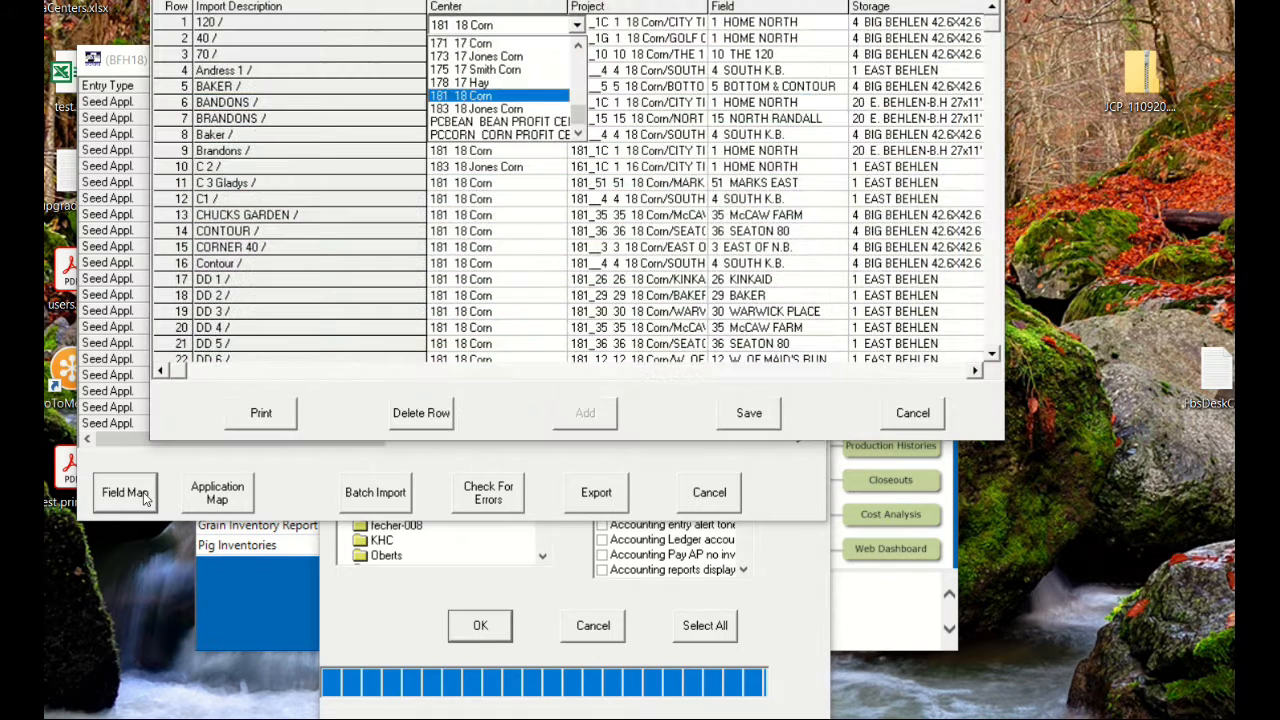
left_click(512, 3)
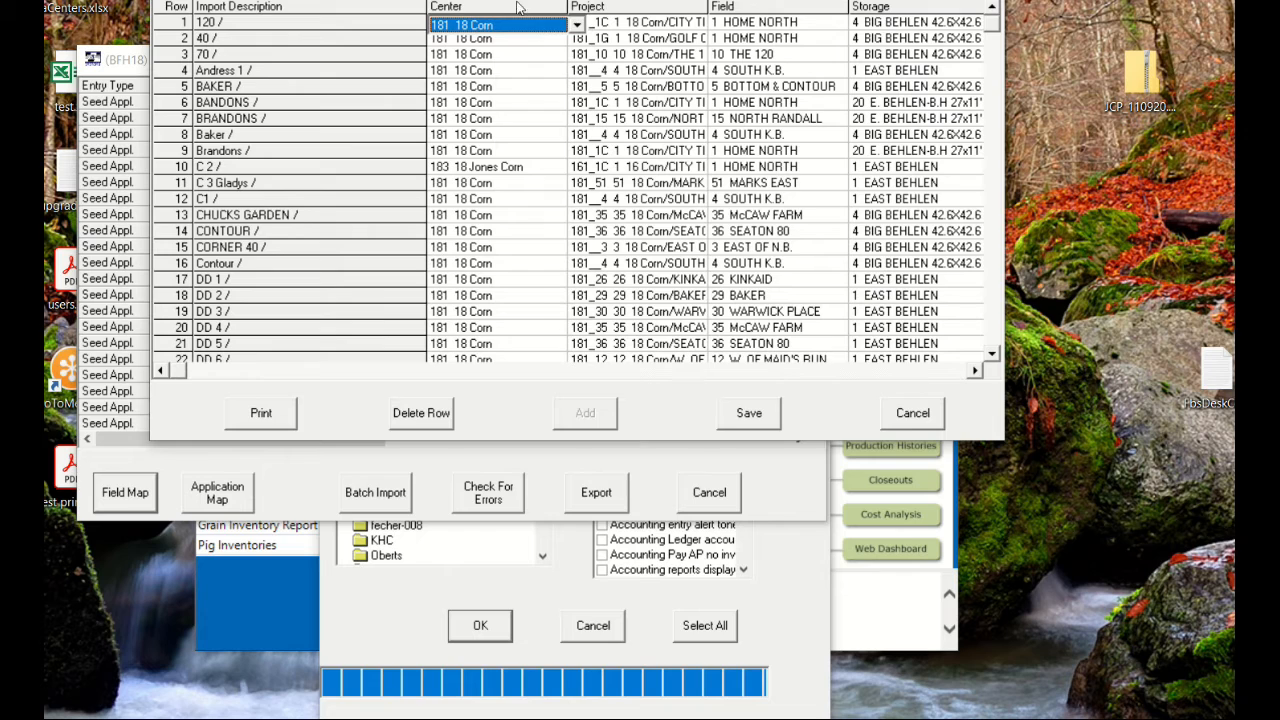
left_click_drag(516, 0, 502, 117)
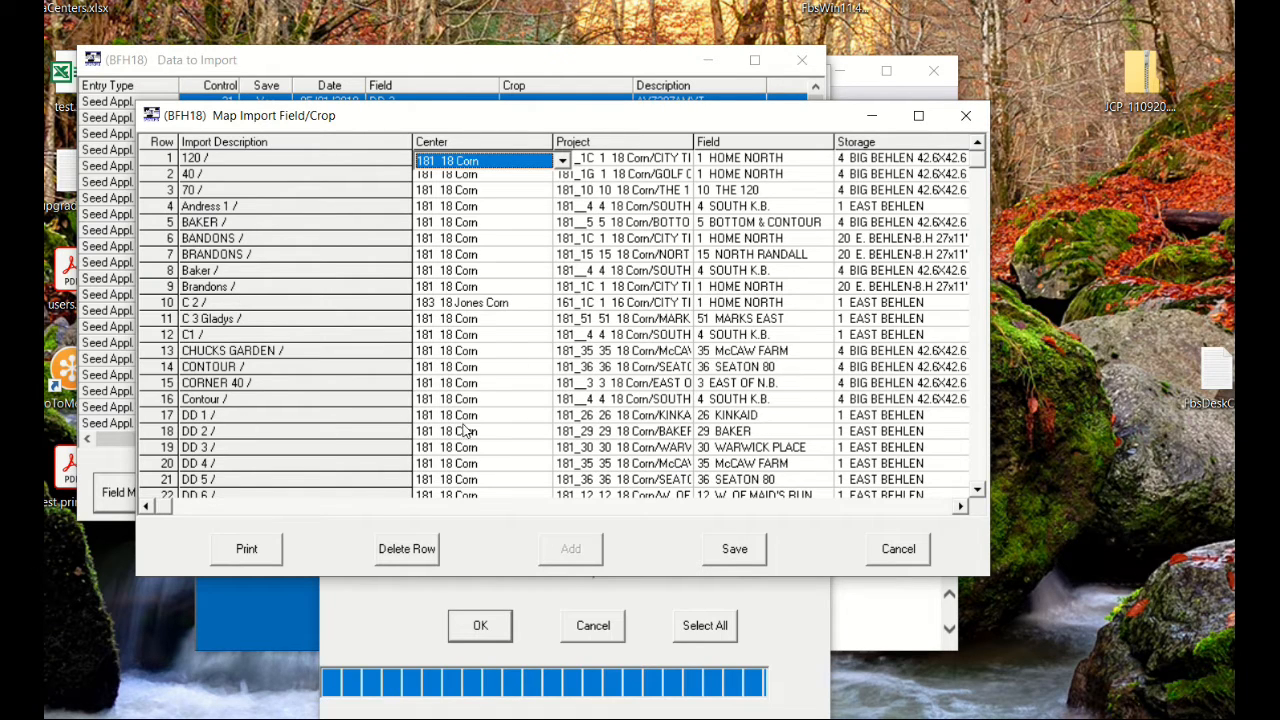
left_click(979, 490)
left_click(979, 490)
left_click(979, 490)
left_click(979, 490)
left_click(979, 490)
left_click(979, 490)
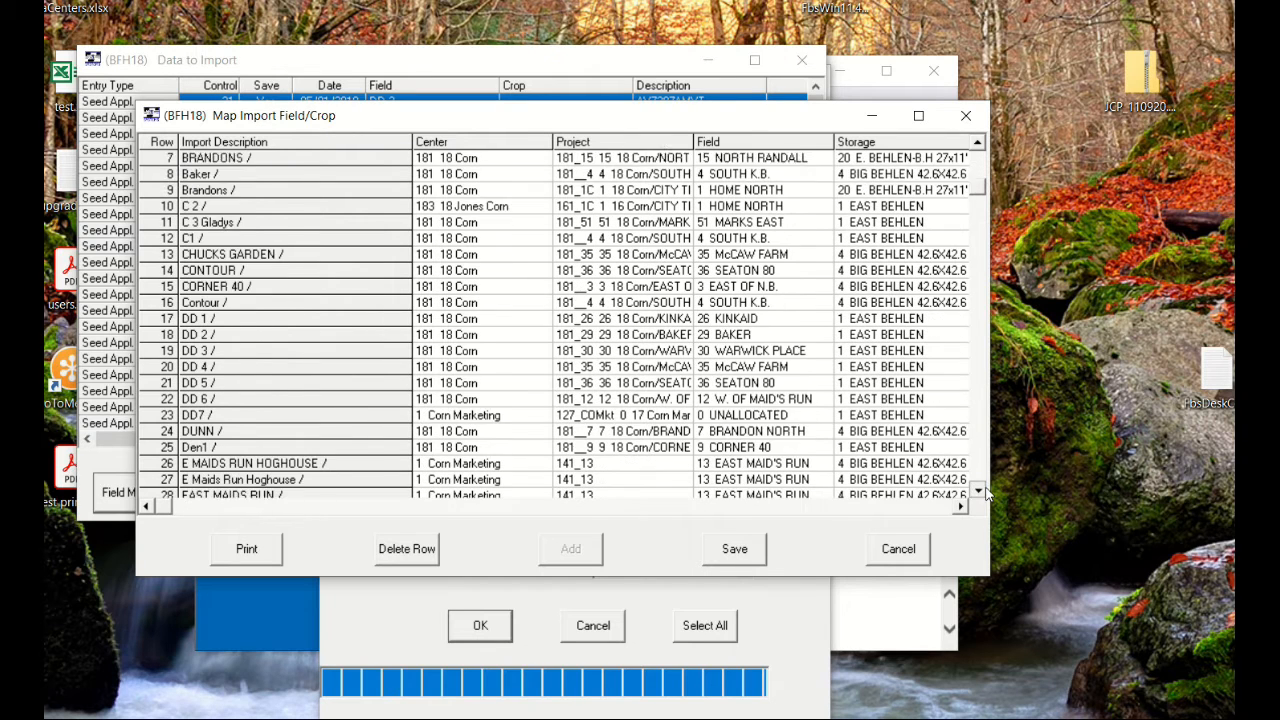
left_click(979, 490)
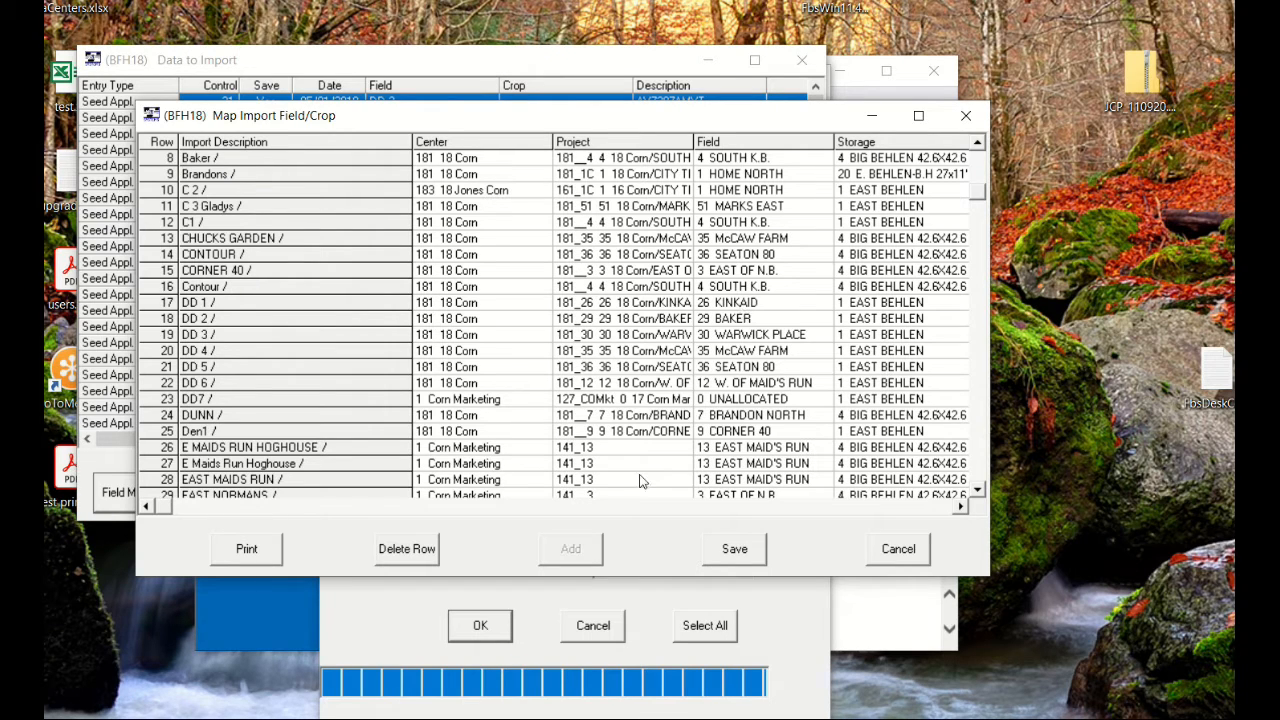
left_click(979, 490)
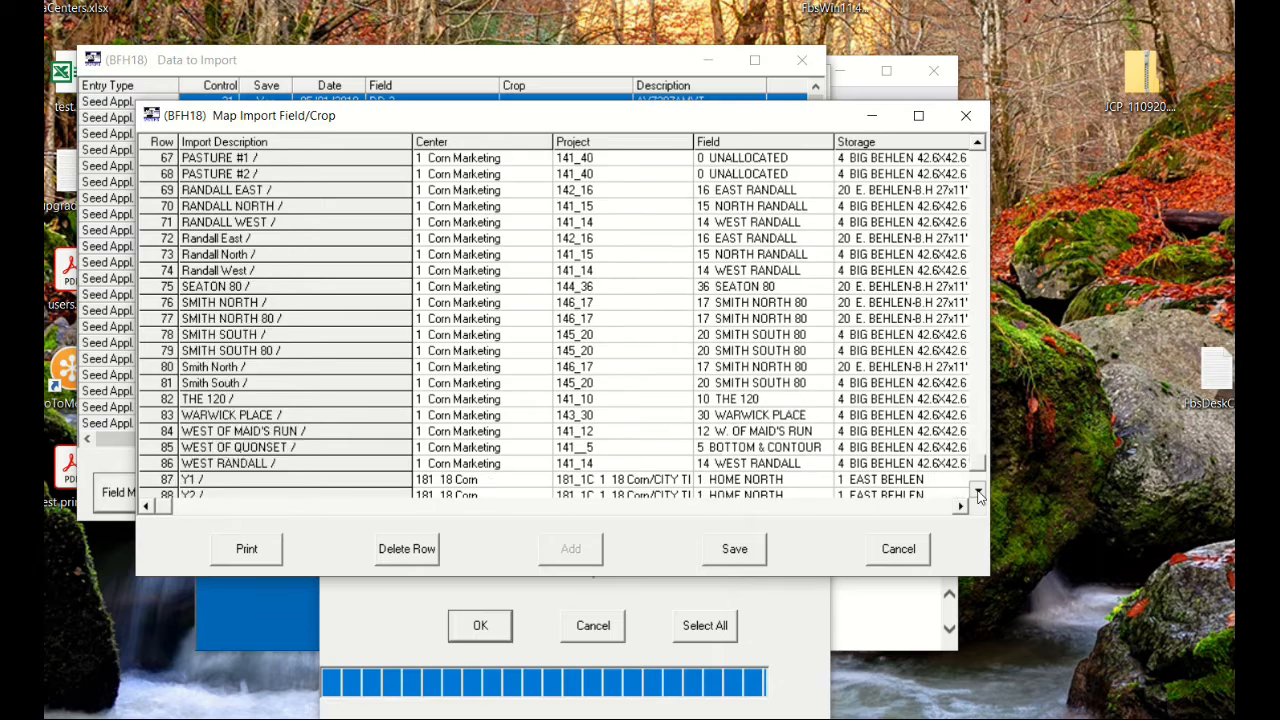
left_click(735, 549)
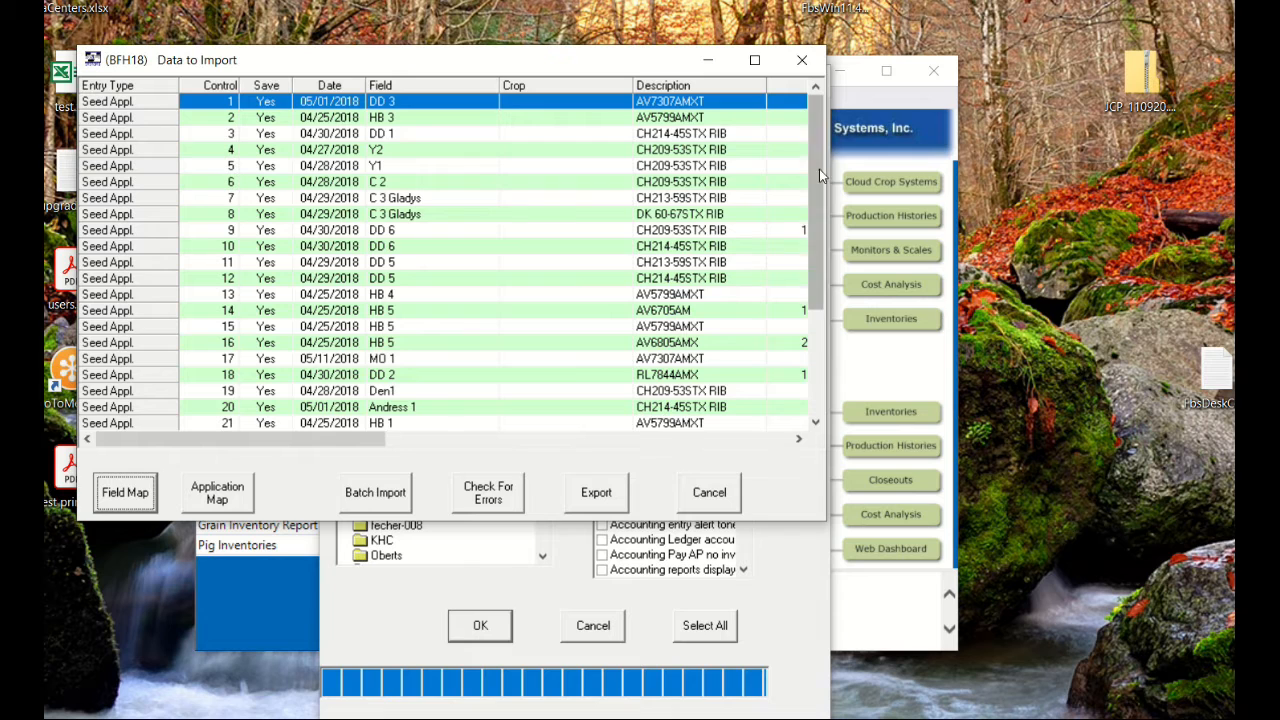
Open the application map, bring its window fully into view and review the mapped import descriptions down to row 70
scroll(820, 169, "down", 4)
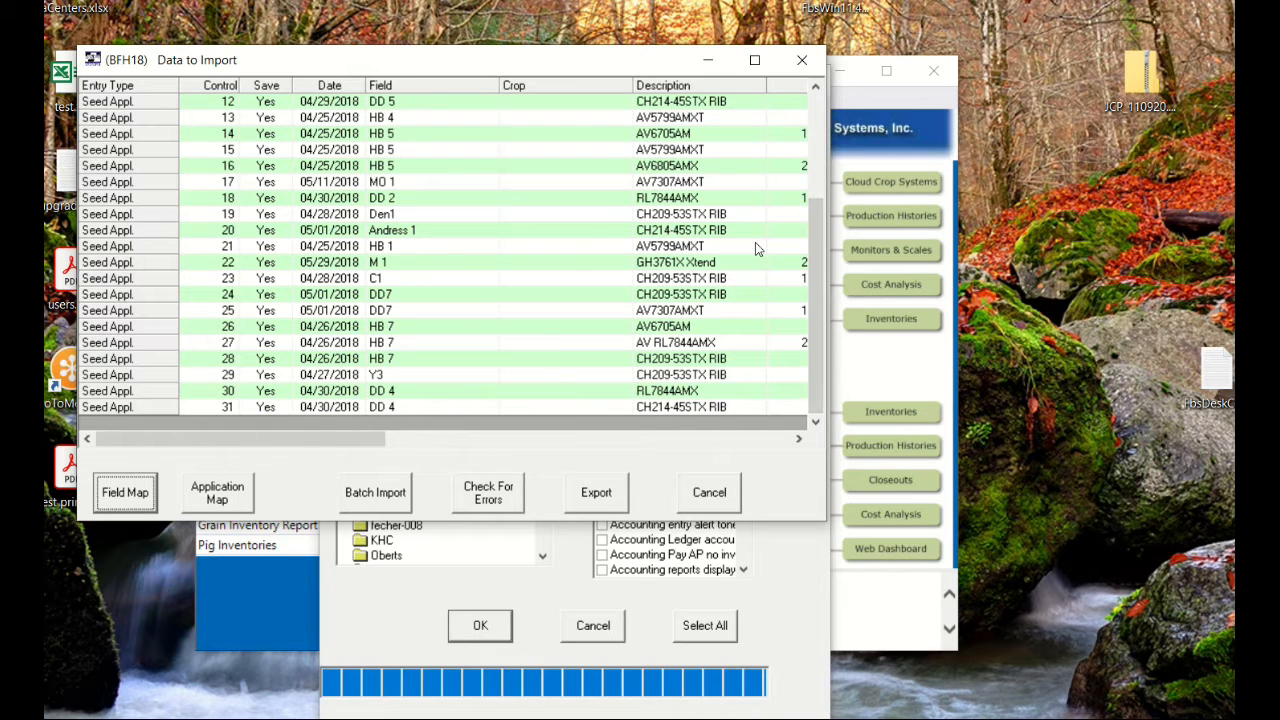
left_click(250, 497)
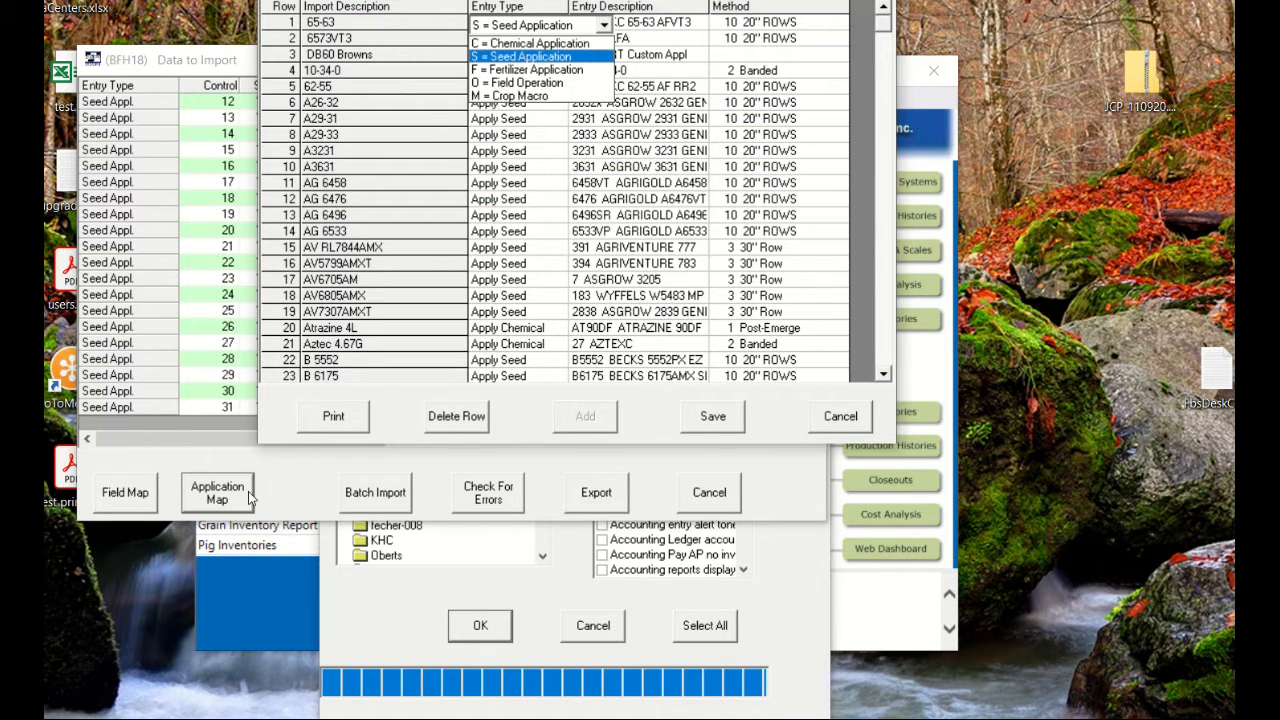
left_click(605, 25)
left_click(590, 152)
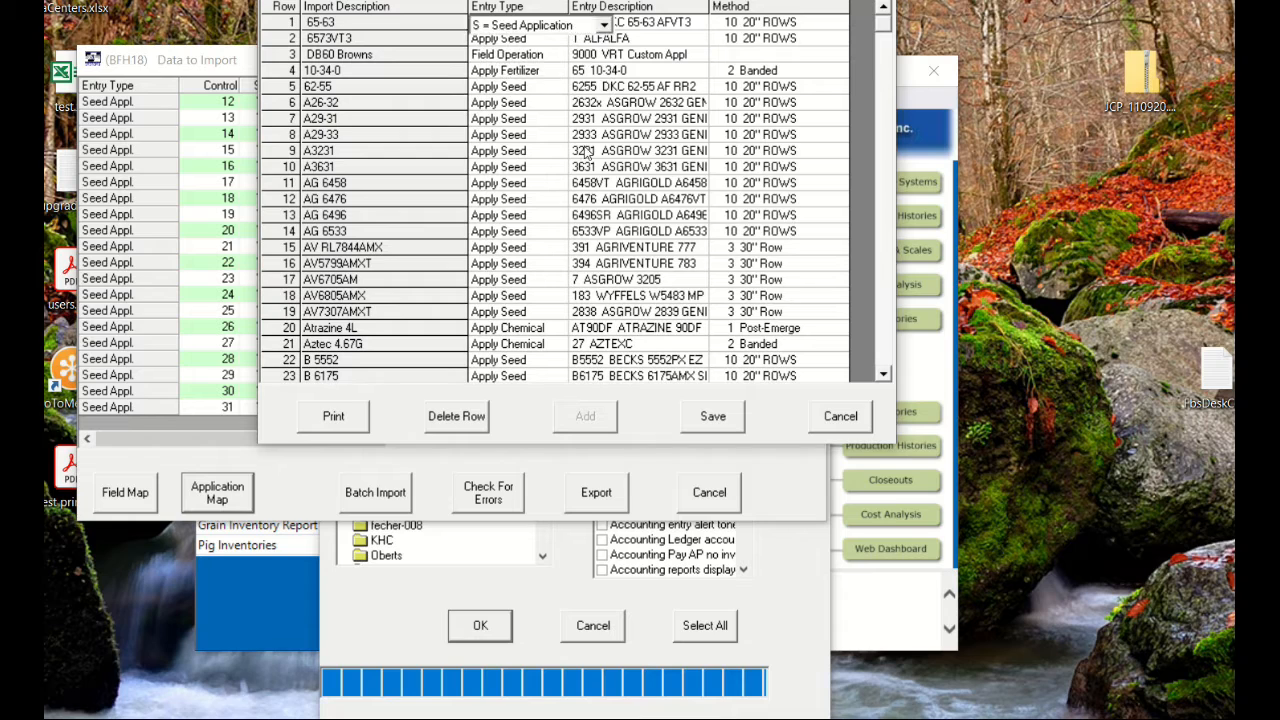
left_click(711, 154)
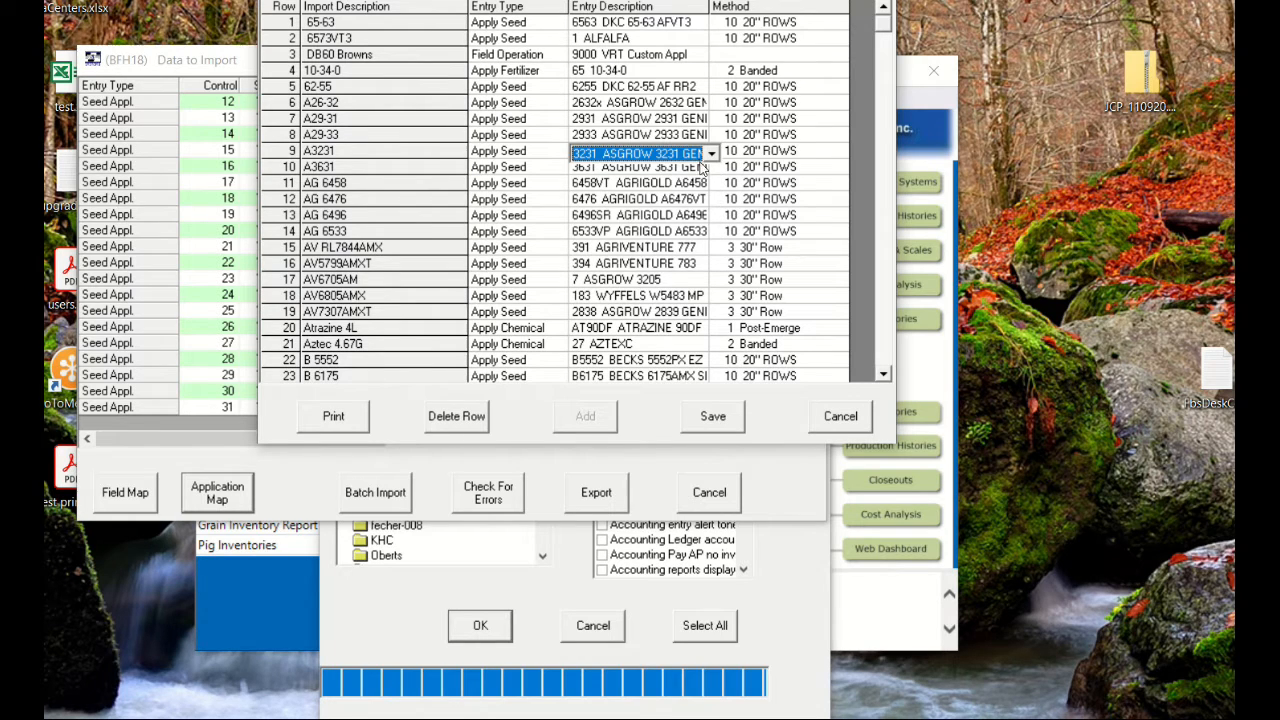
left_click_drag(485, 1, 494, 110)
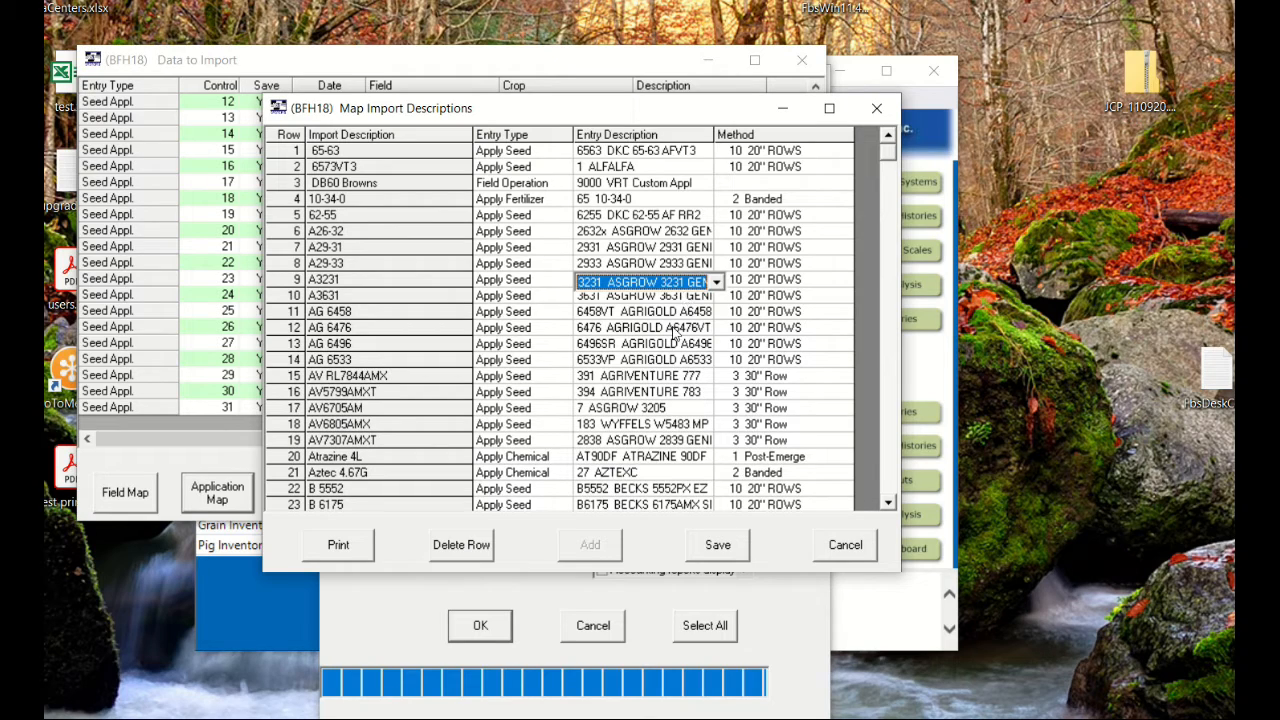
left_click(891, 508)
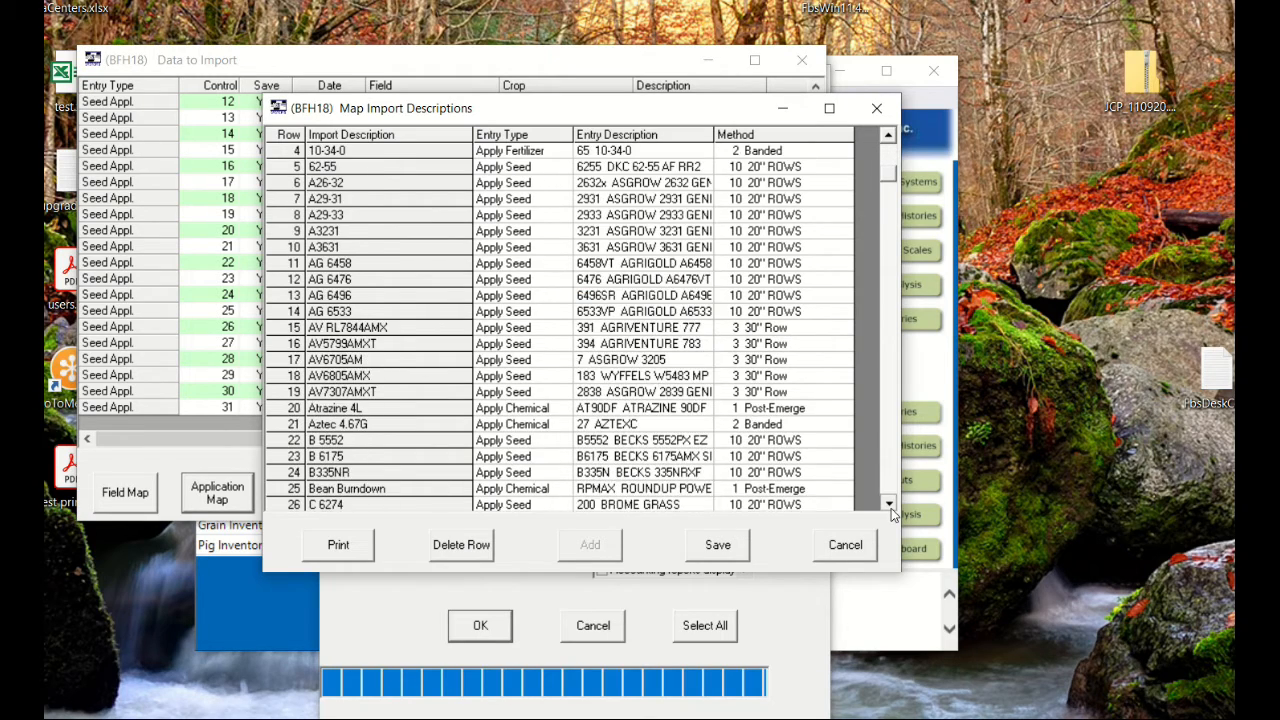
left_click(891, 508)
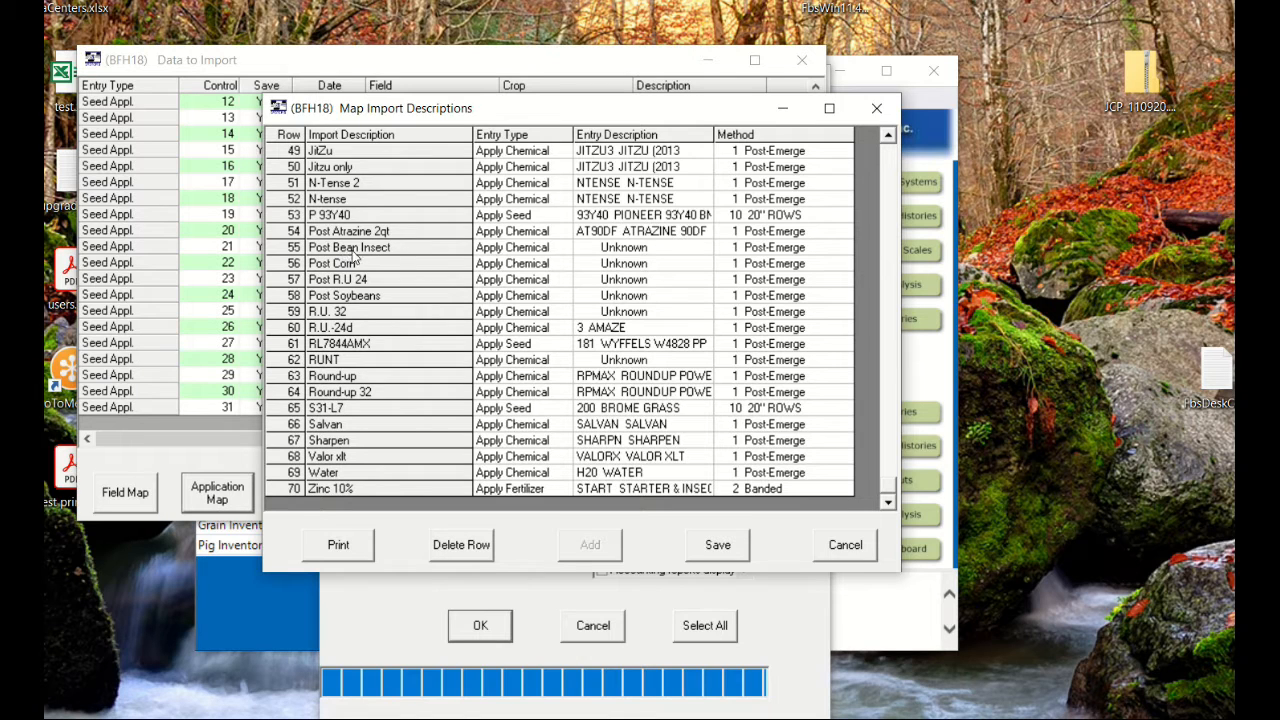
Map the Post Bean Insect description to Chemical Application 20 ESTERON 99 with method 1 Post-Emerge
left_click(494, 254)
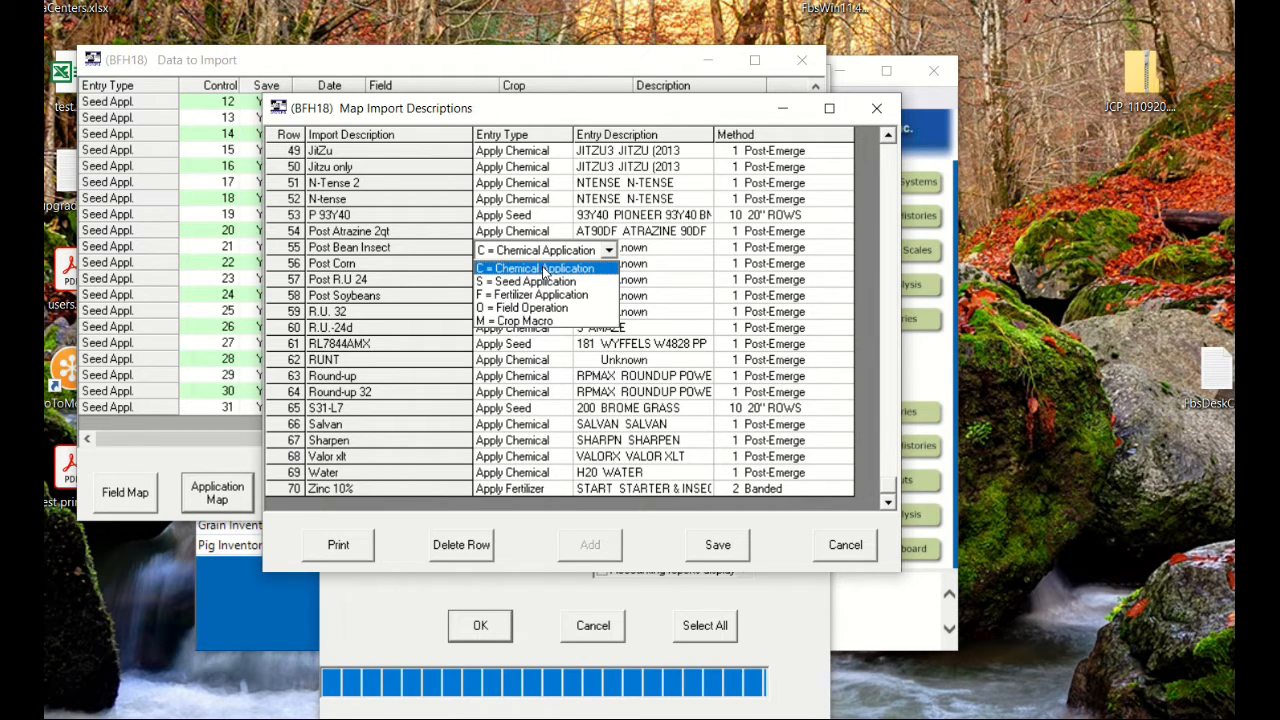
left_click(545, 269)
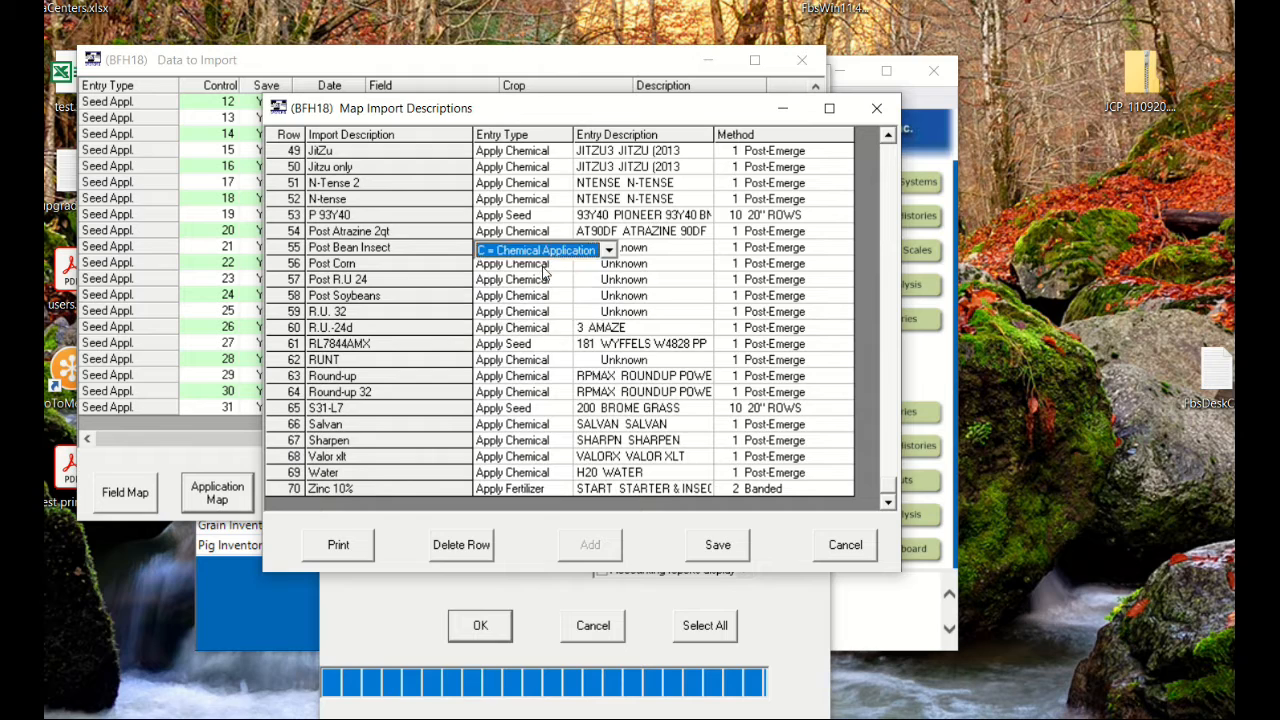
key("Tab")
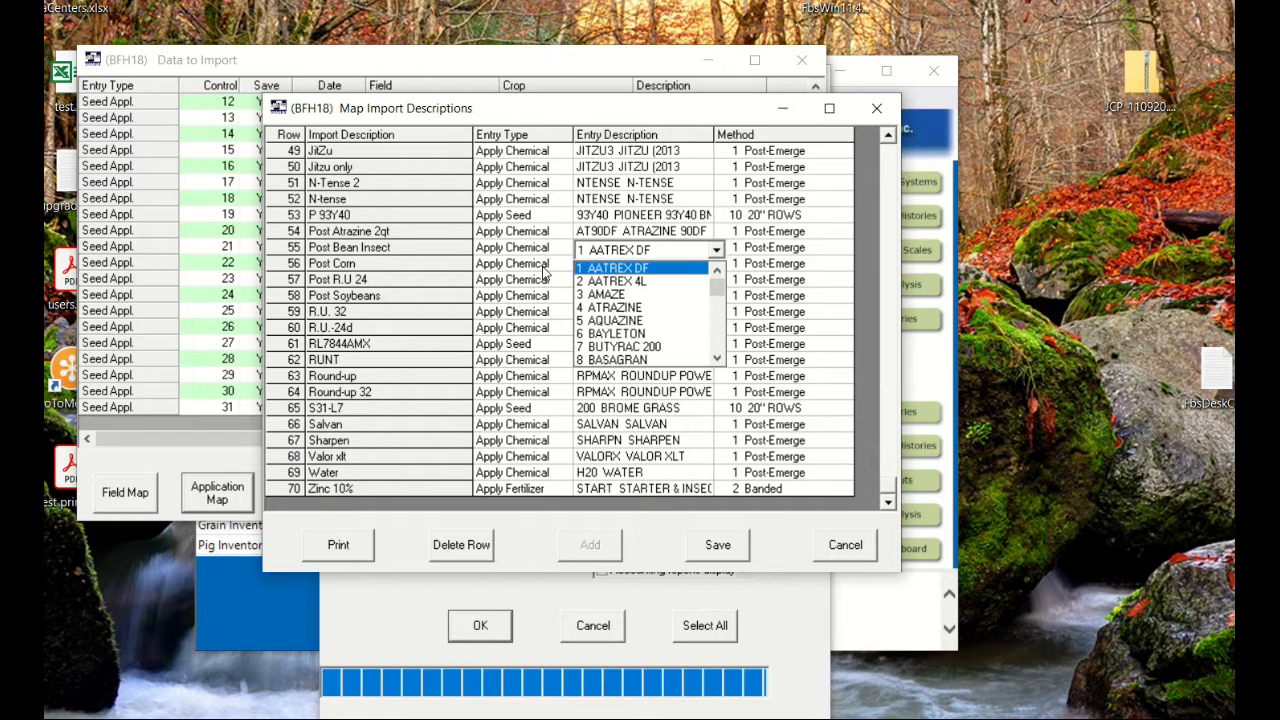
key("Down")
key("Down")
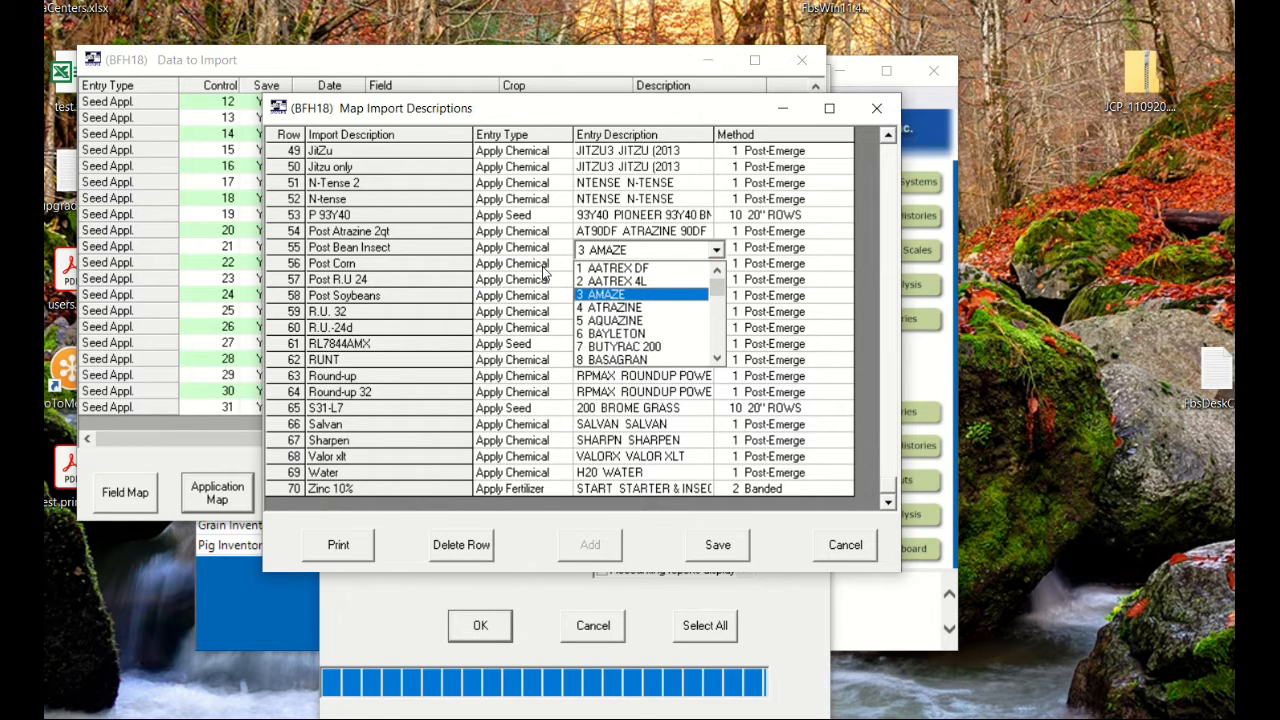
key("Down")
key("Down")
key("Down")
key("Down")
key("Down")
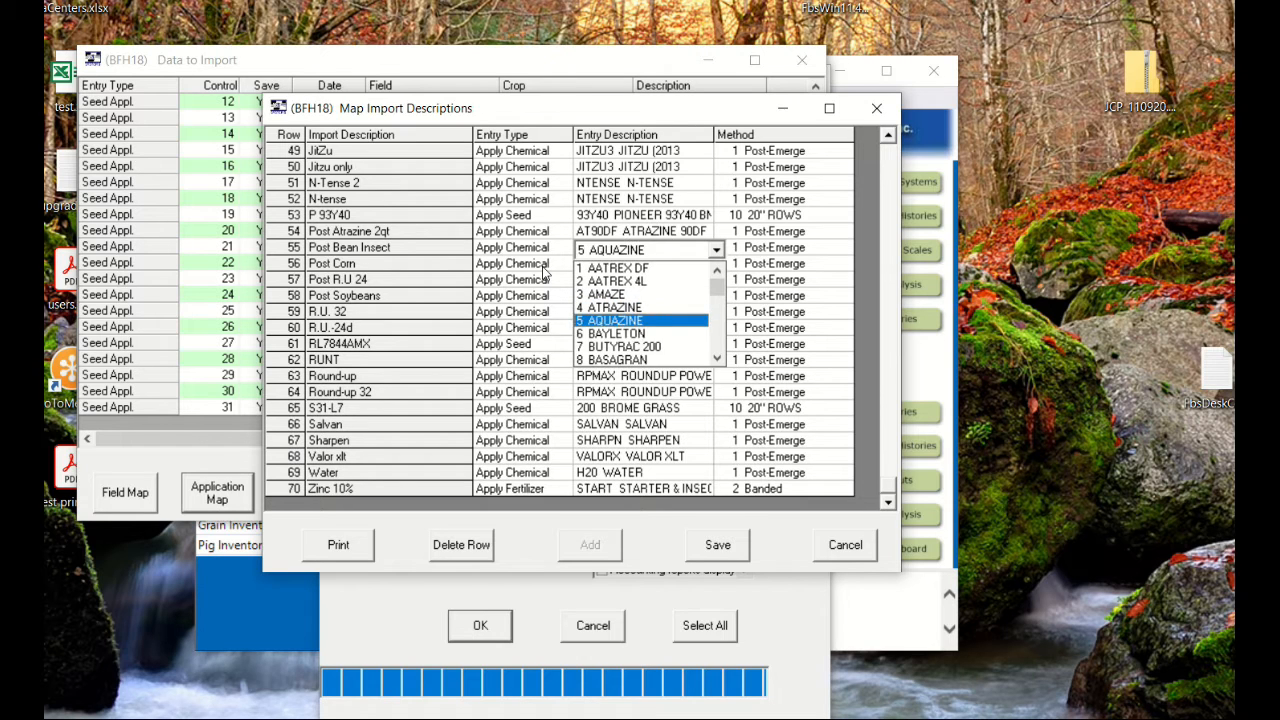
key("Down")
key("Down")
key("Down")
key("Down")
key("Down")
key("Down")
key("Down")
key("Down")
key("Down")
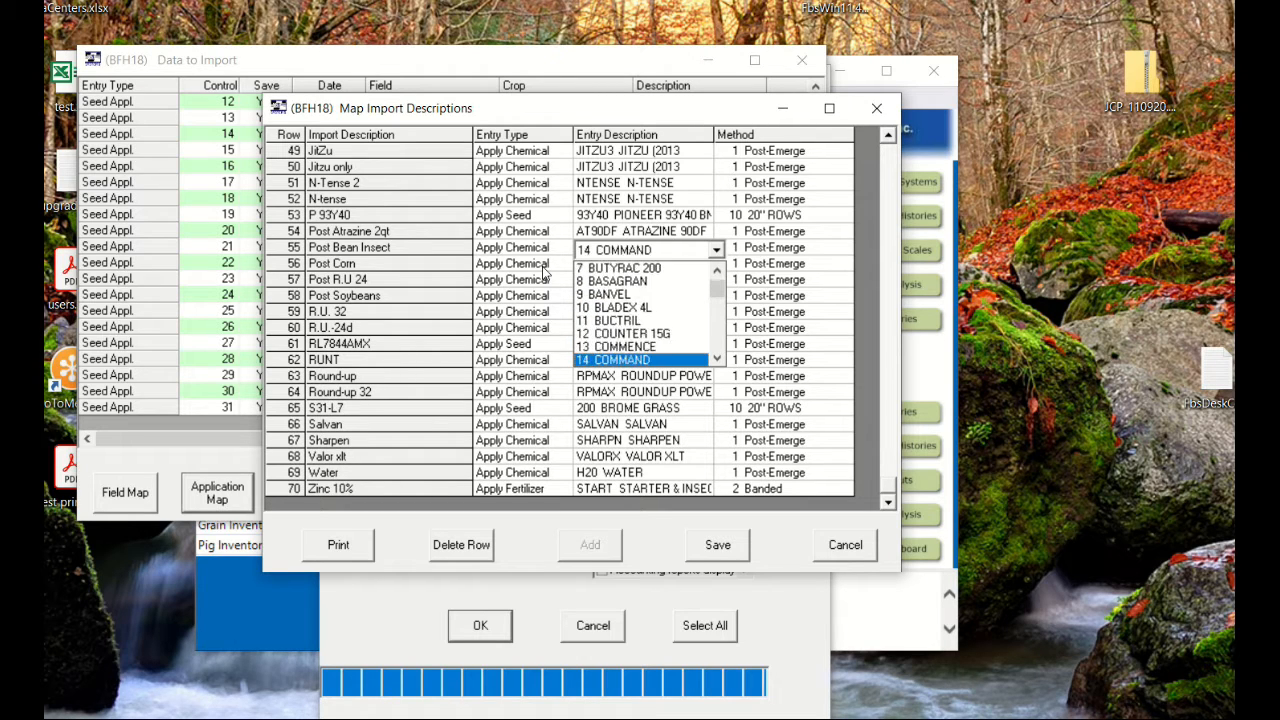
key("Down")
key("Down")
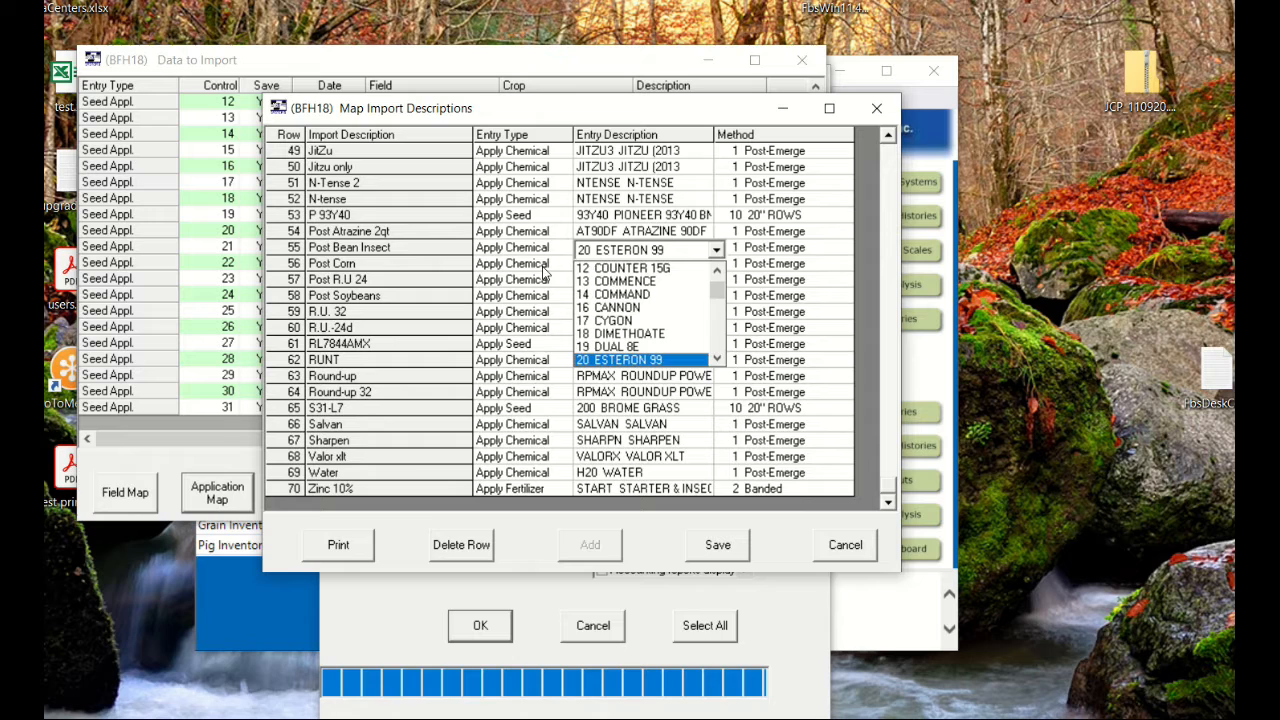
key("Tab")
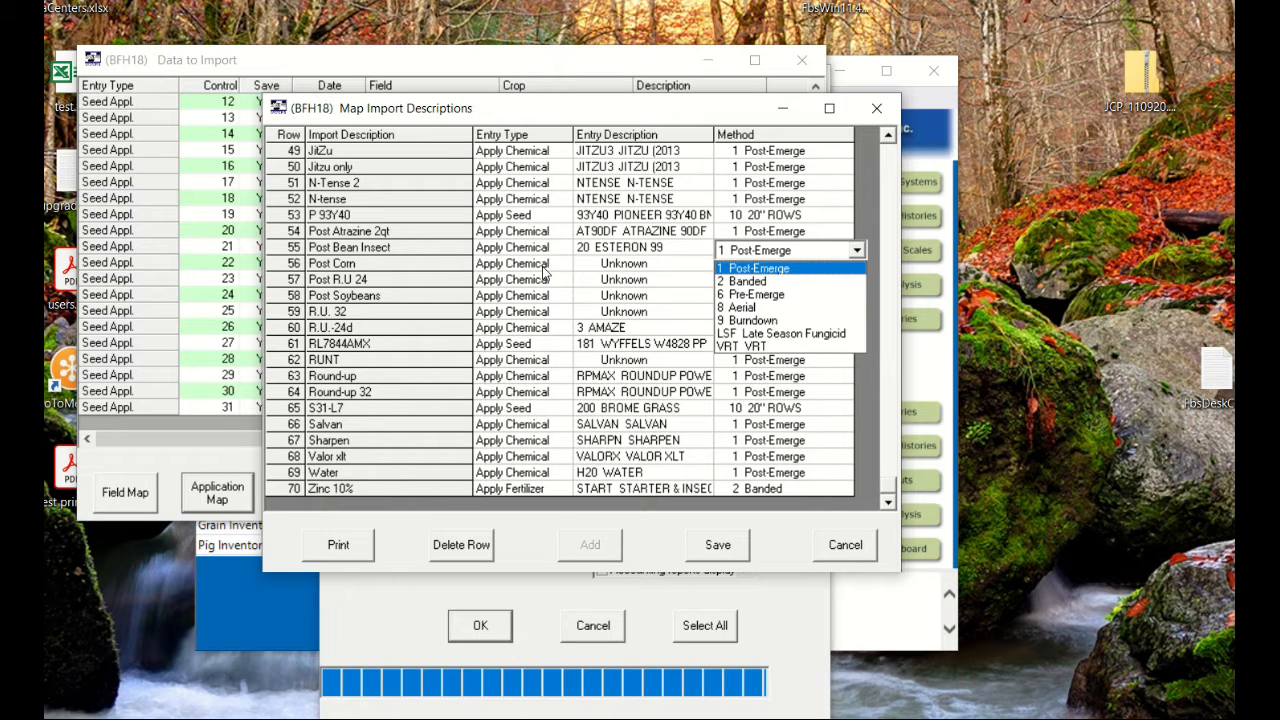
key("Tab")
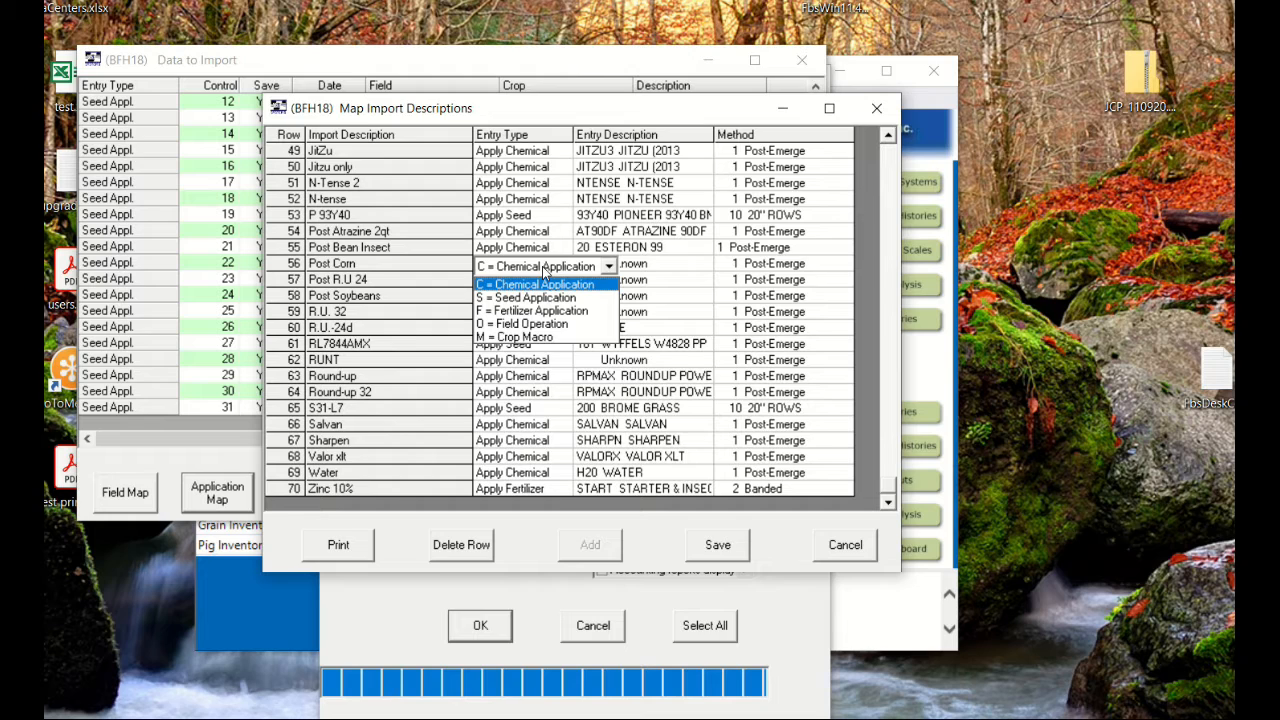
Map the Post Corn description to Seed Application 146 AGRIGOLD A6617 GM with method 3 30" Row and save the application map
key("Down")
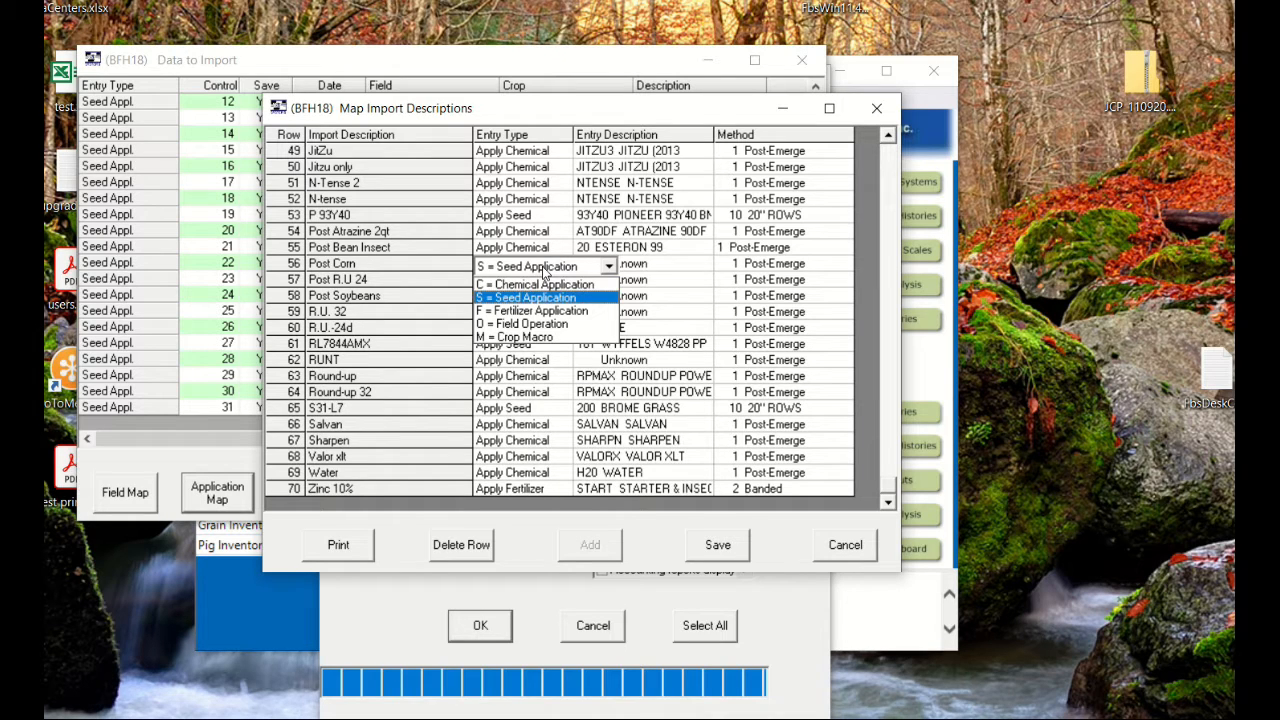
key("Tab")
key("Down")
key("Down")
key("Down")
key("Down")
key("Down")
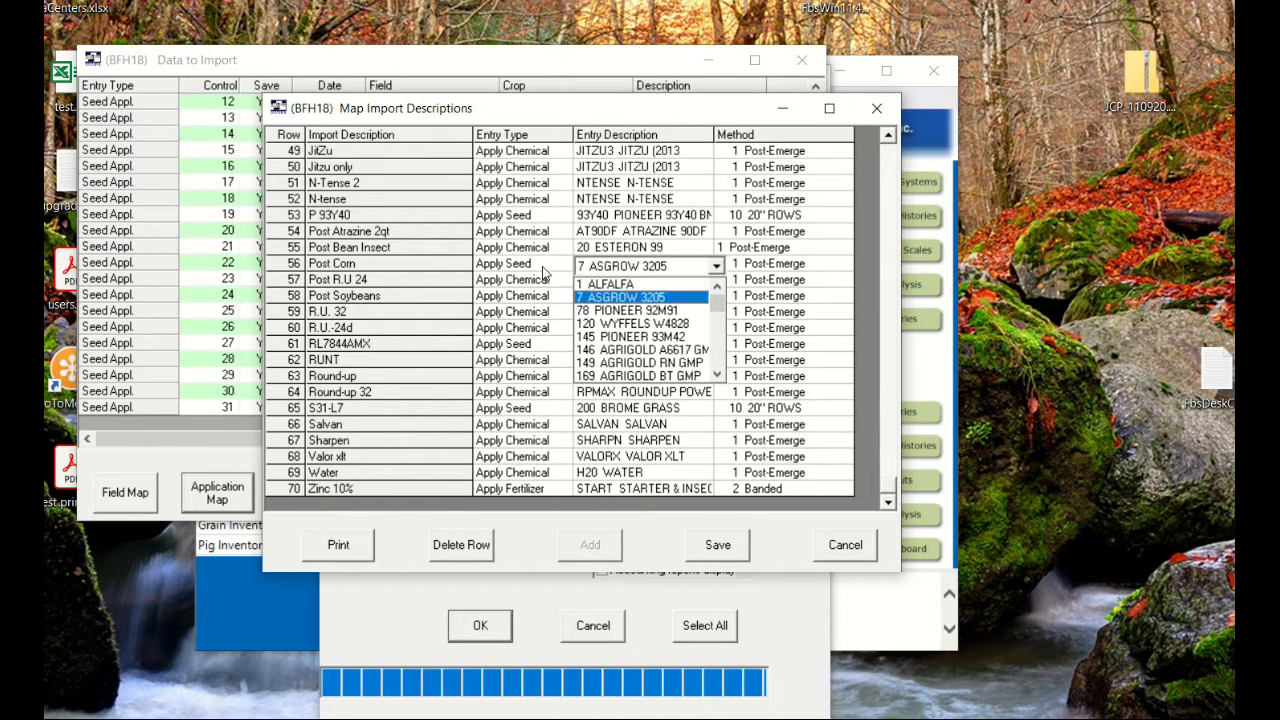
key("Tab")
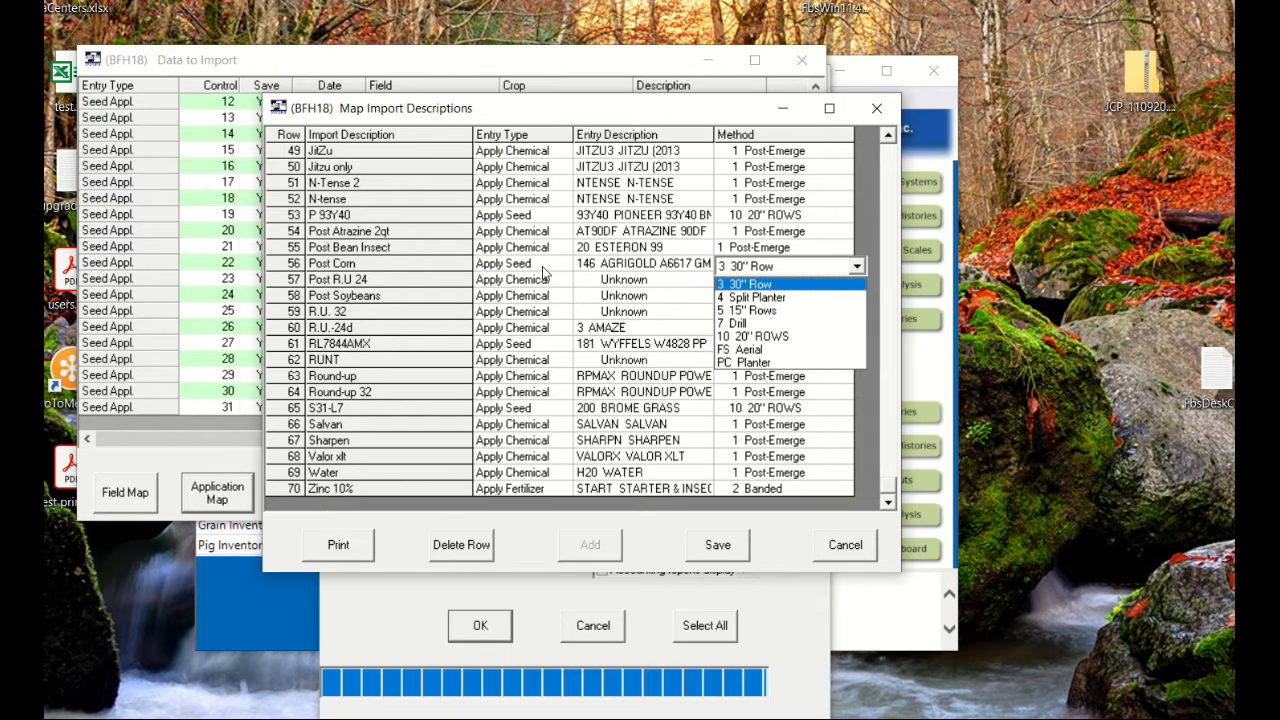
key("Tab")
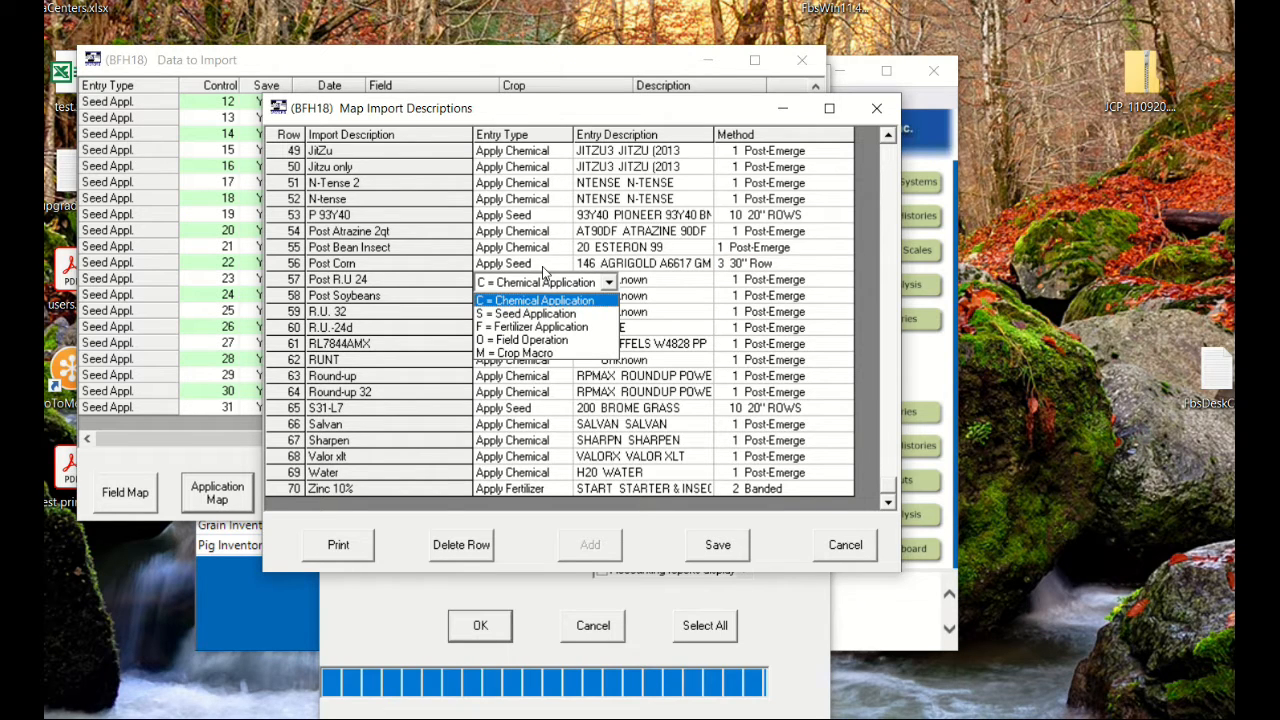
left_click(700, 553)
left_click(700, 553)
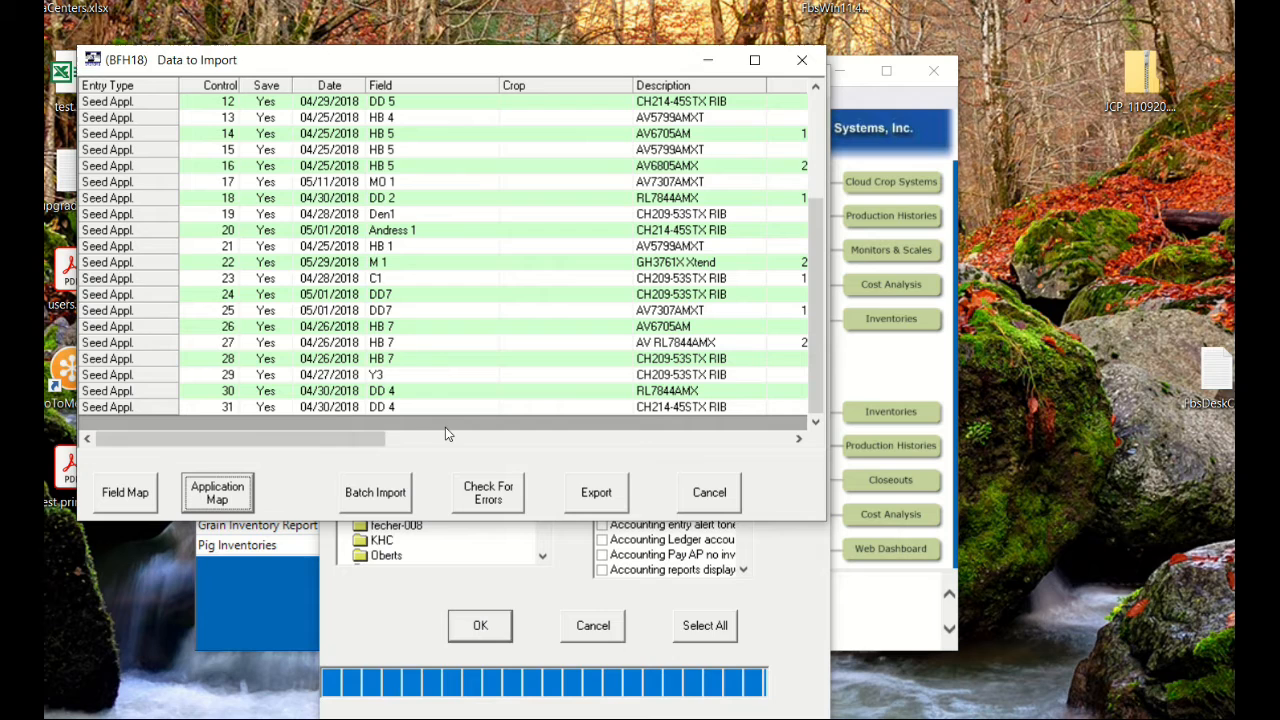
Show the quantity columns of the import data and open the recent 2018 Planting.csv from Documents in Excel, resizing its window for comparison
left_click_drag(367, 445, 576, 443)
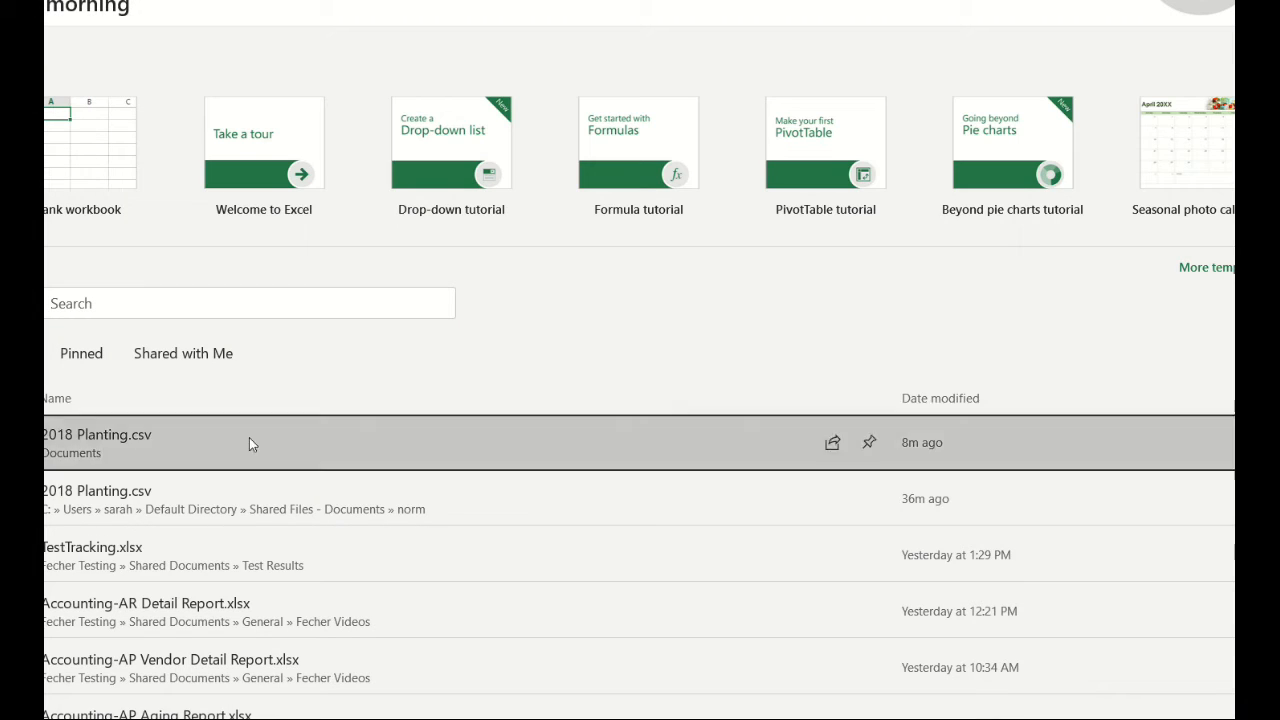
left_click(190, 435)
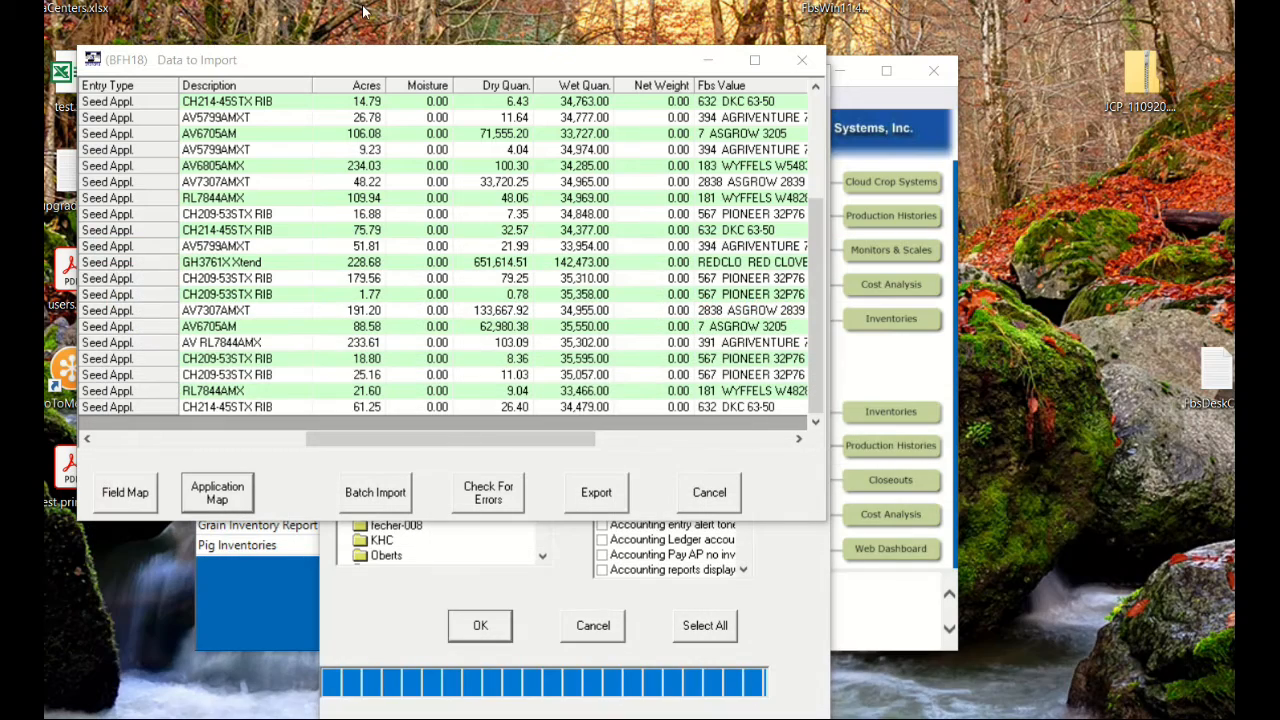
left_click_drag(46, 68, 902, 615)
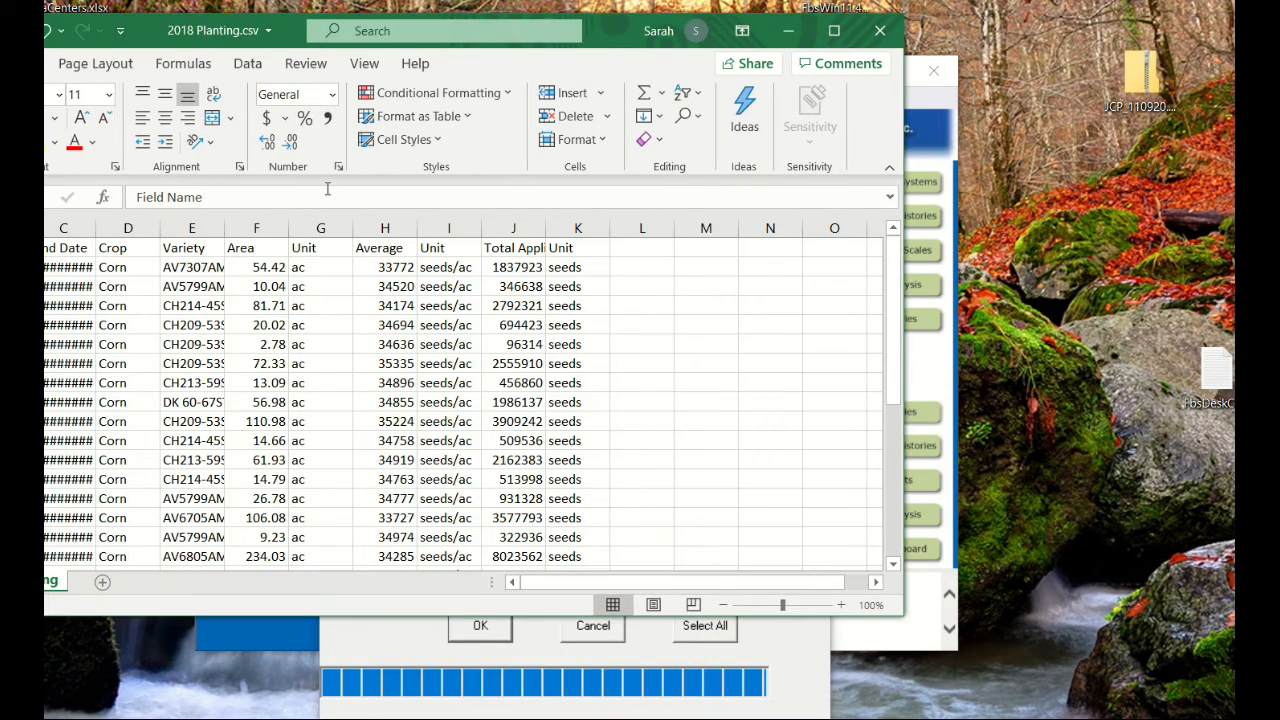
Widen the Start Date and End Date columns of 2018 Planting.csv and place the workbook so the import data's first rows stay visible
left_click_drag(169, 37, 384, 71)
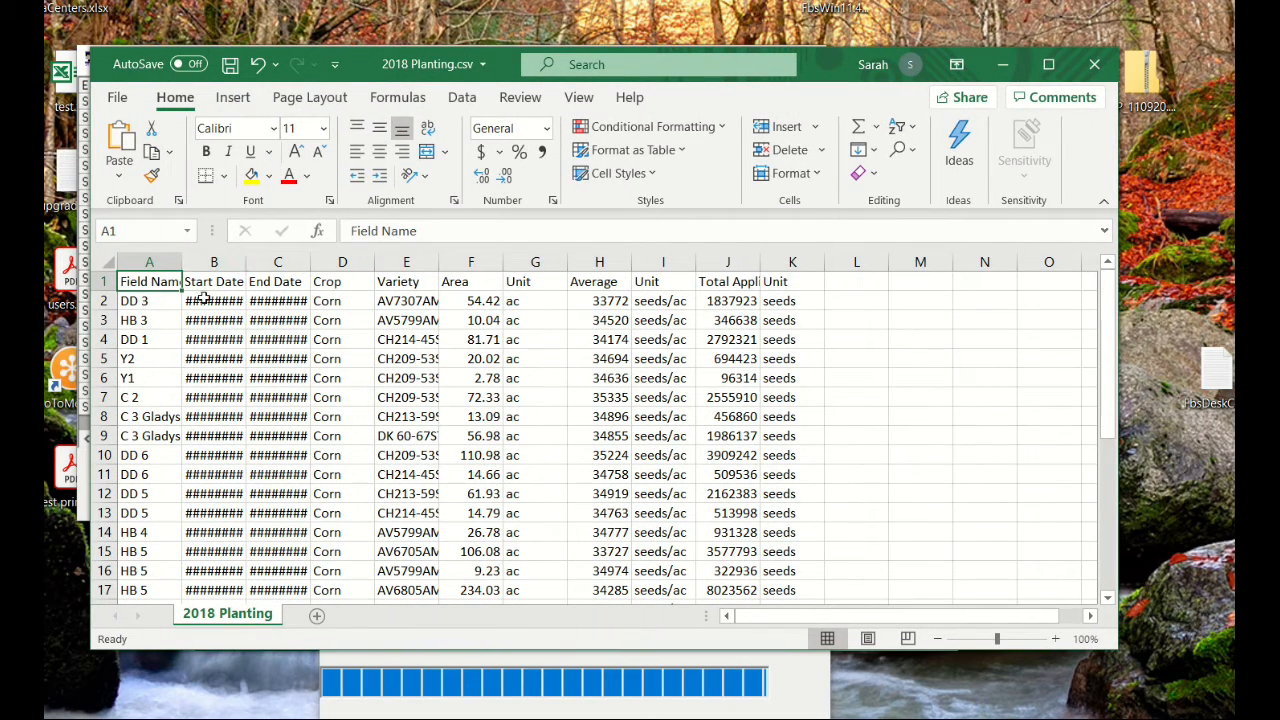
left_click_drag(247, 254, 384, 256)
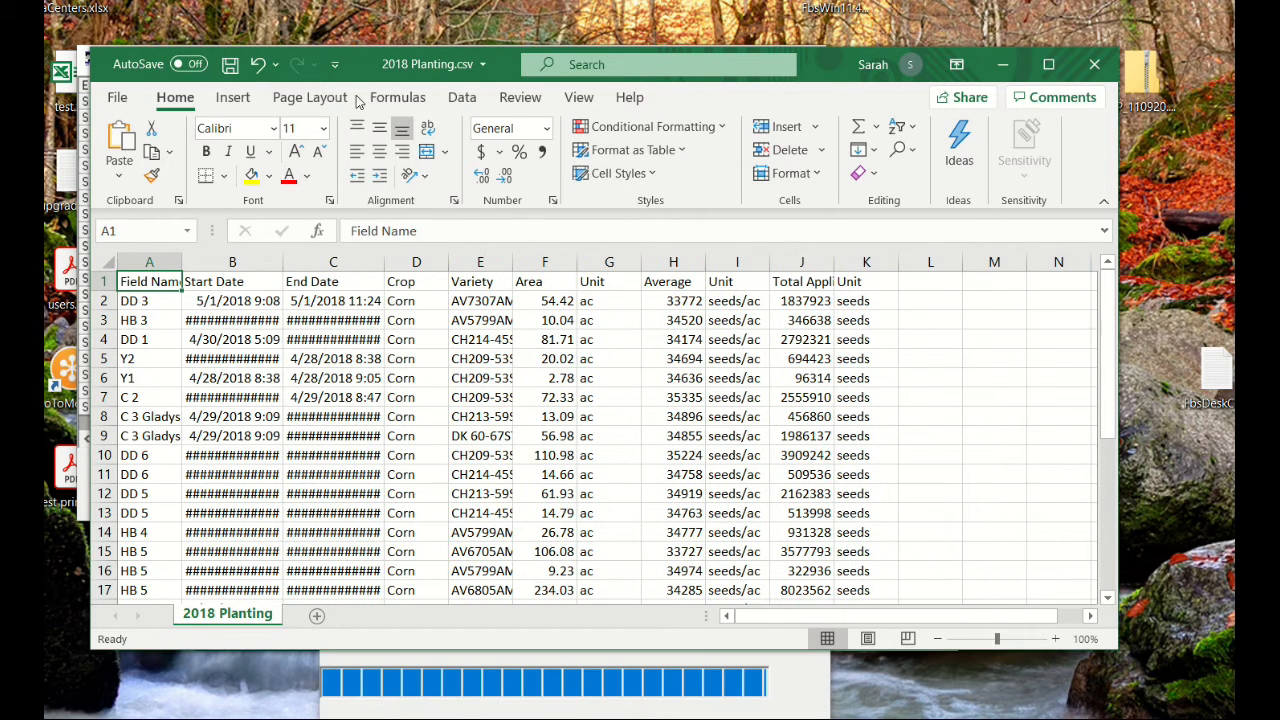
left_click_drag(352, 78, 365, 172)
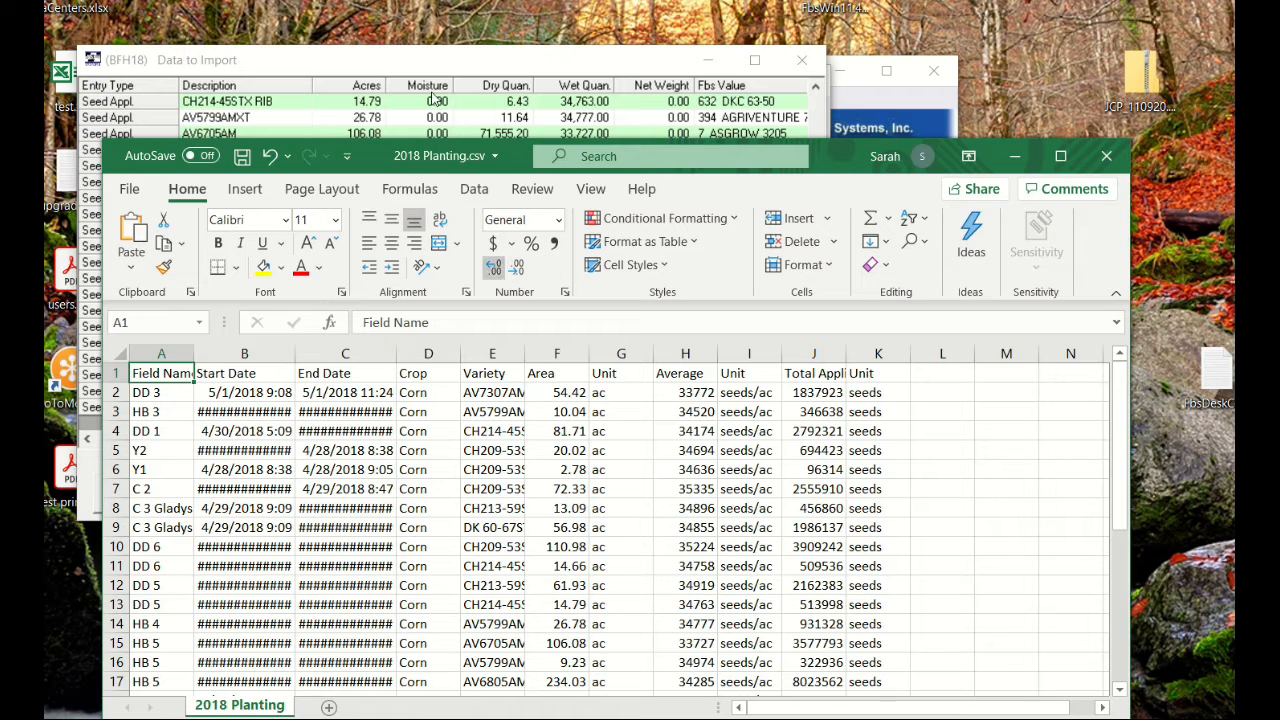
Compare the import data's 04/29/2018 DD 5 row with row 13 of the planting sheet for field, start date, variety and area
left_click(327, 68)
left_click_drag(330, 438, 126, 455)
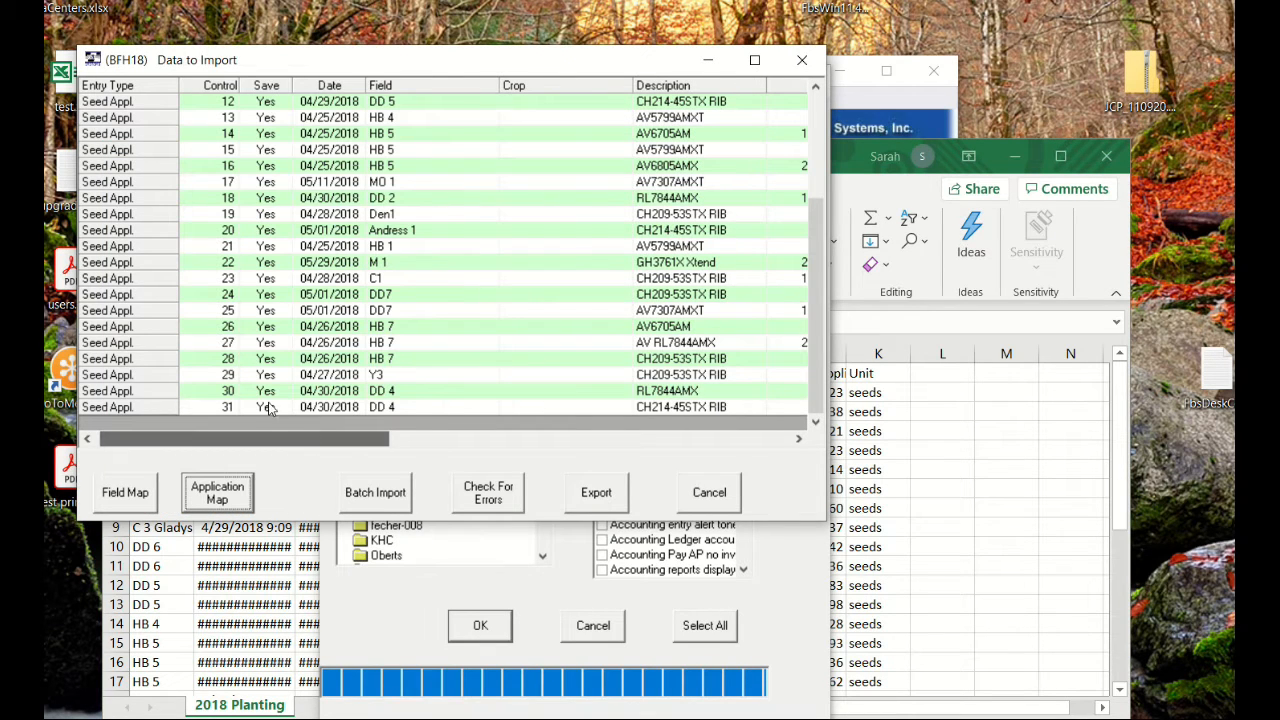
left_click(1048, 437)
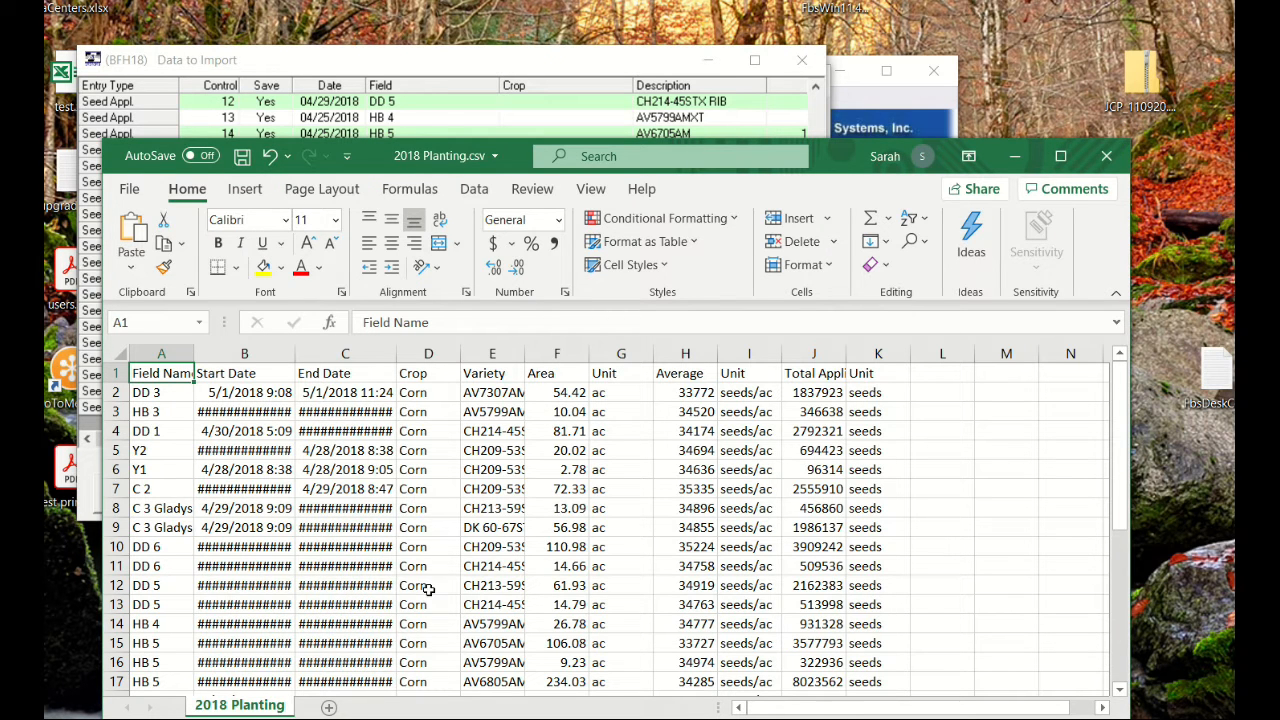
left_click(174, 605)
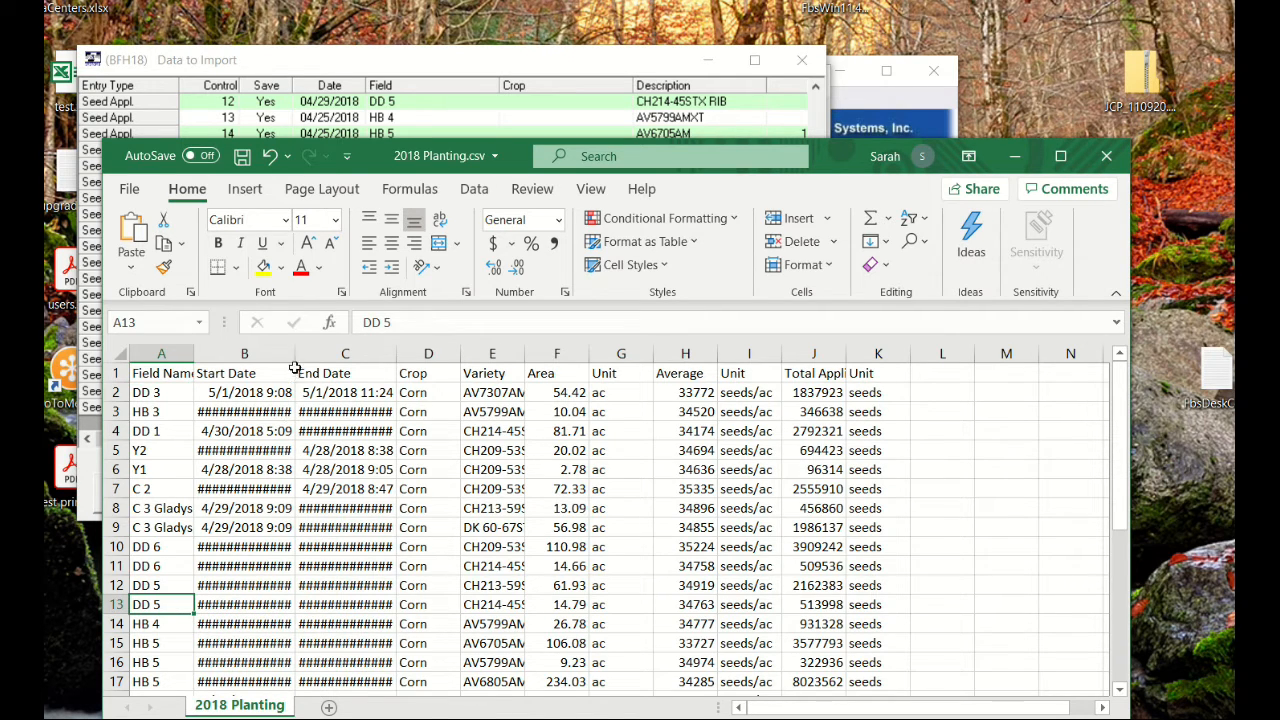
left_click_drag(295, 355, 316, 355)
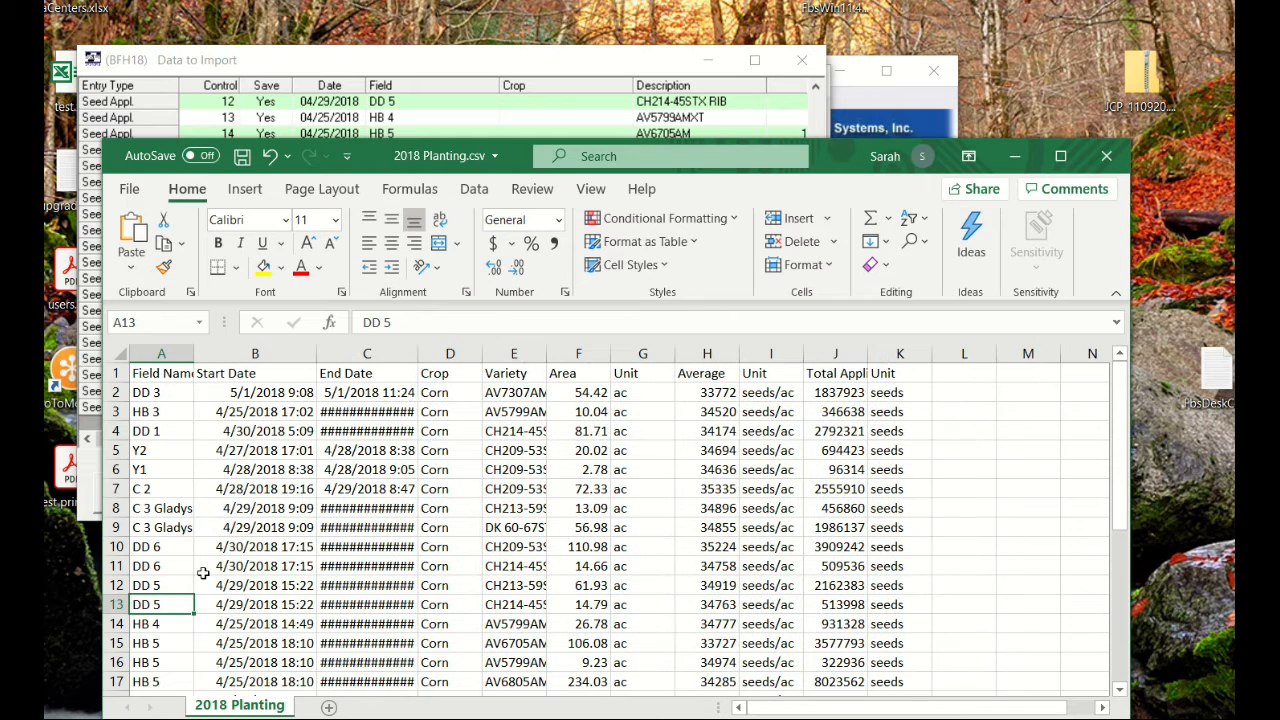
left_click(273, 608)
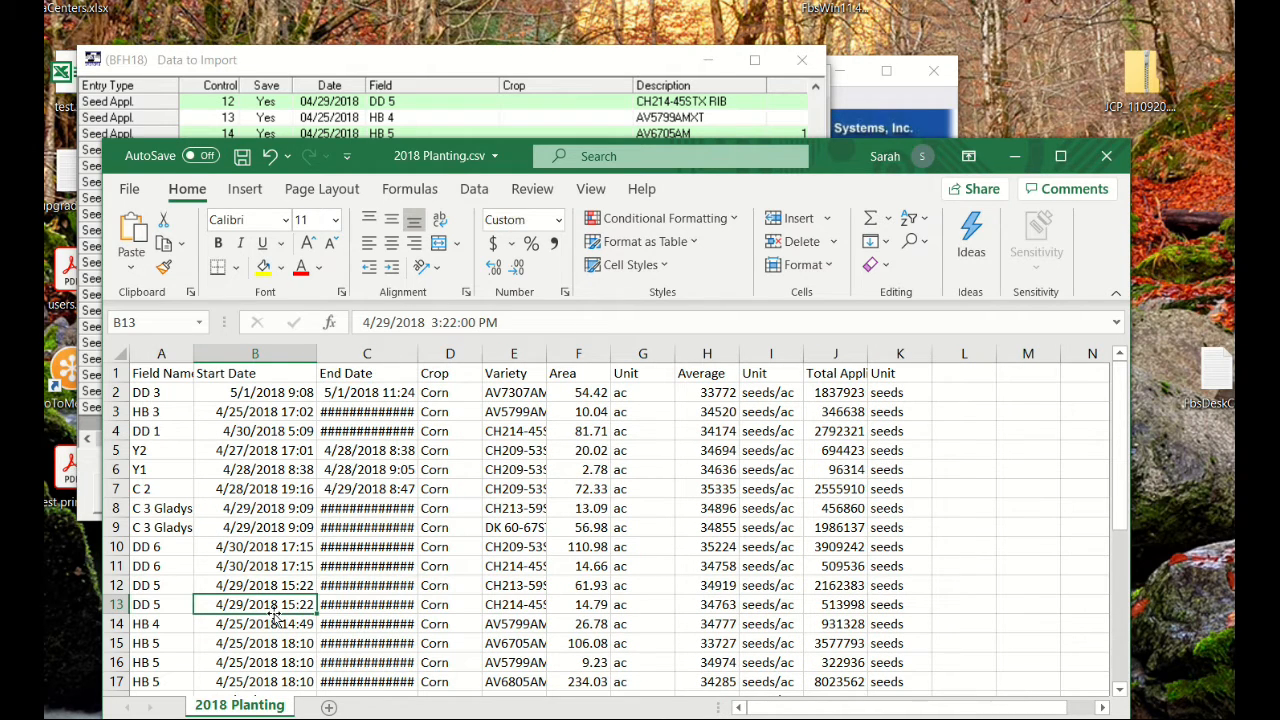
left_click(538, 603)
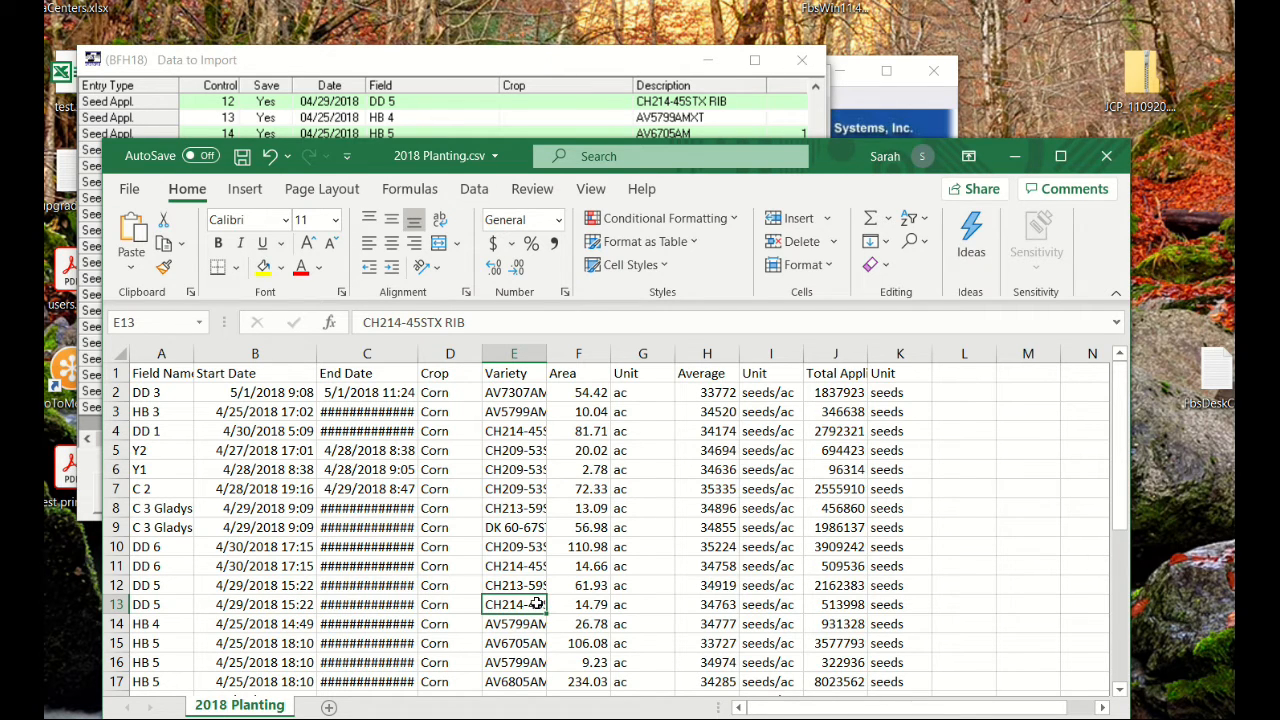
left_click(589, 602)
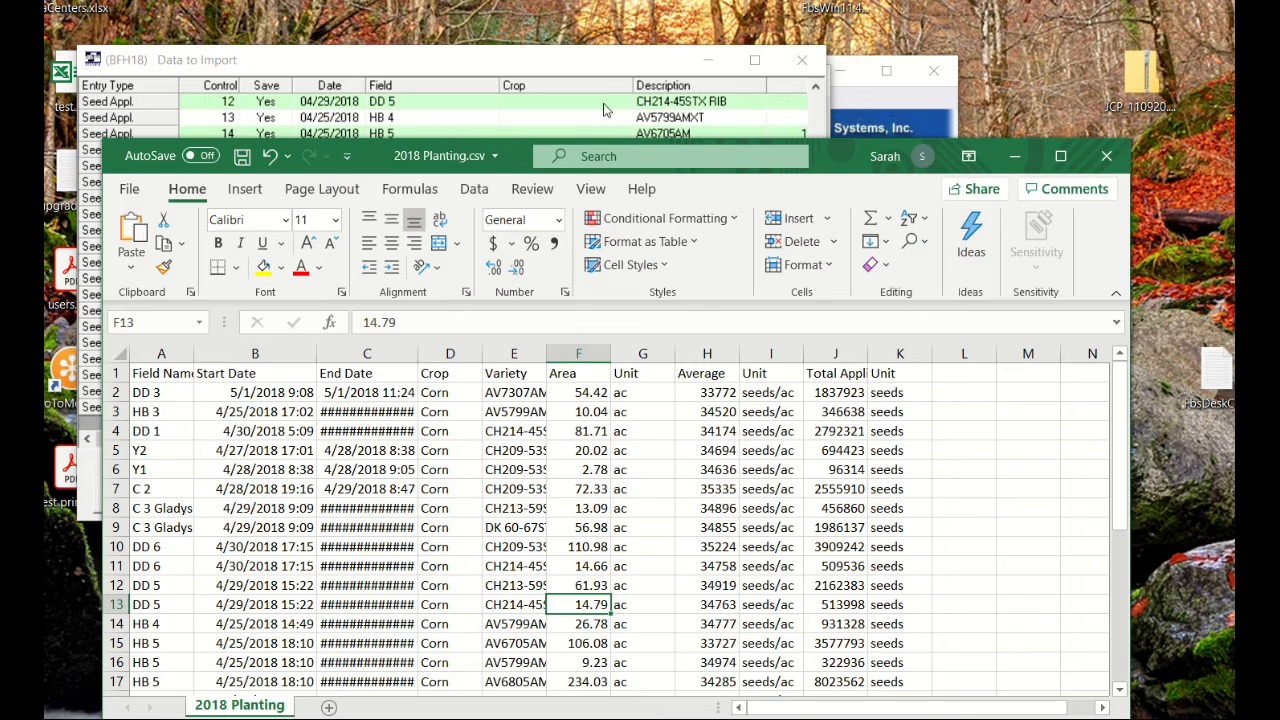
Check the acres, average seeding rate and converted quantity of the same DD 5 entry between the planting sheet and the import data
left_click(592, 68)
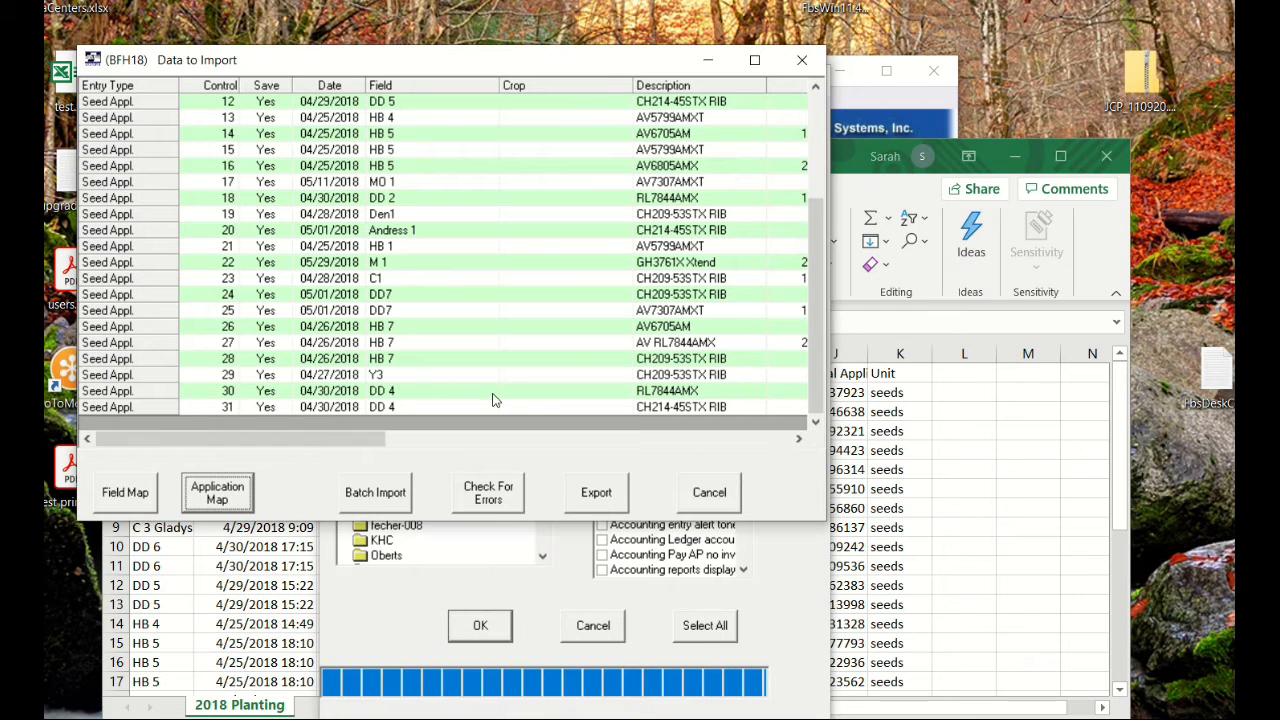
left_click(799, 438)
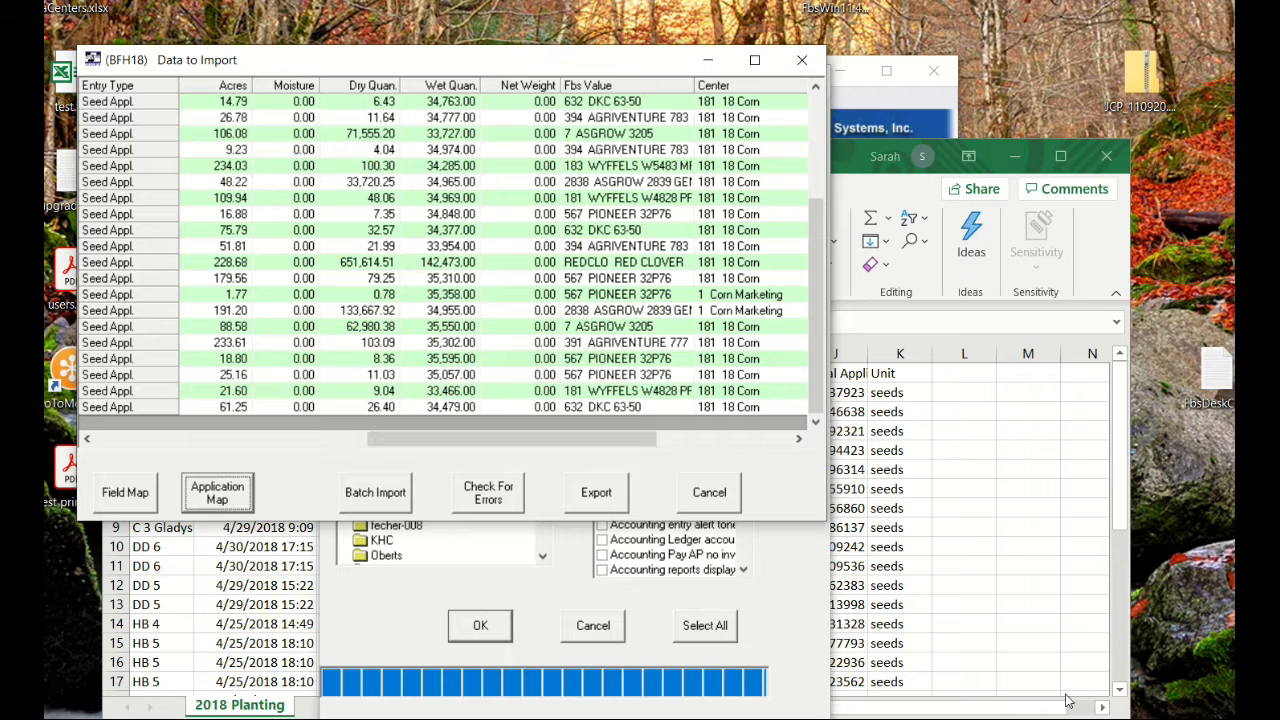
left_click(849, 177)
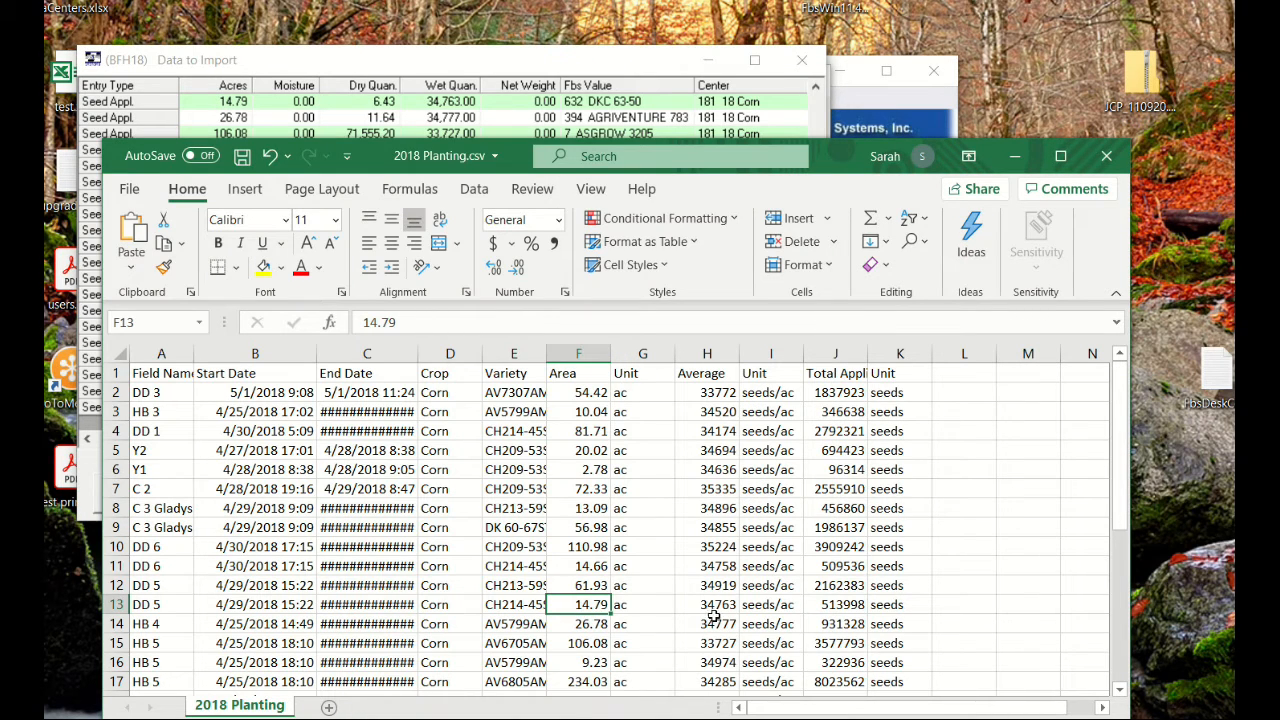
left_click(720, 605)
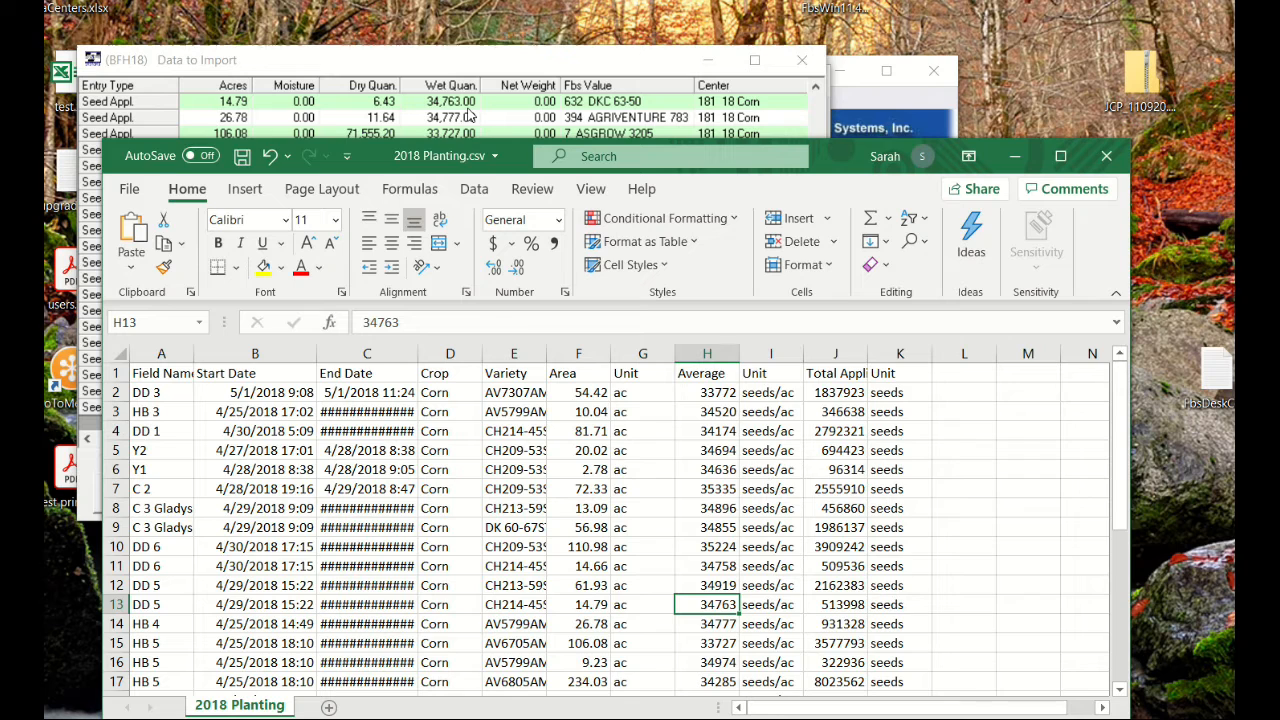
left_click(369, 106)
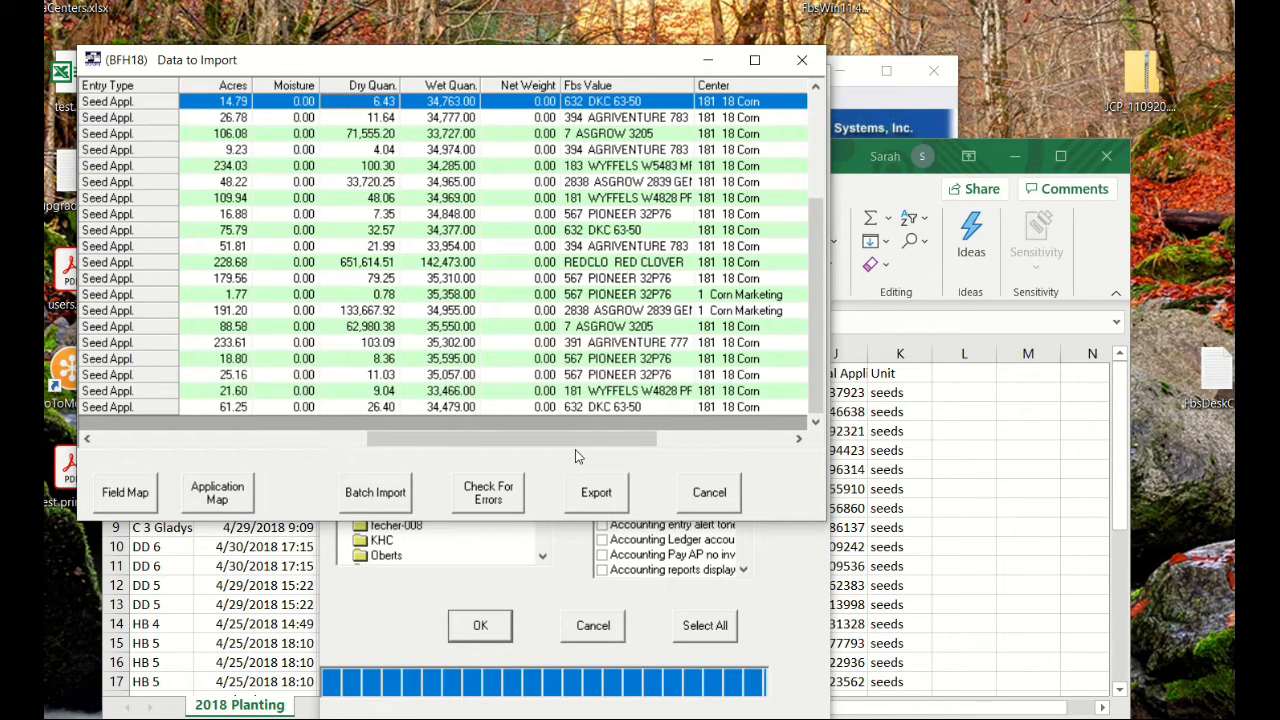
Close 2018 Planting.csv and run the batch import of the seed application data
left_click(1098, 163)
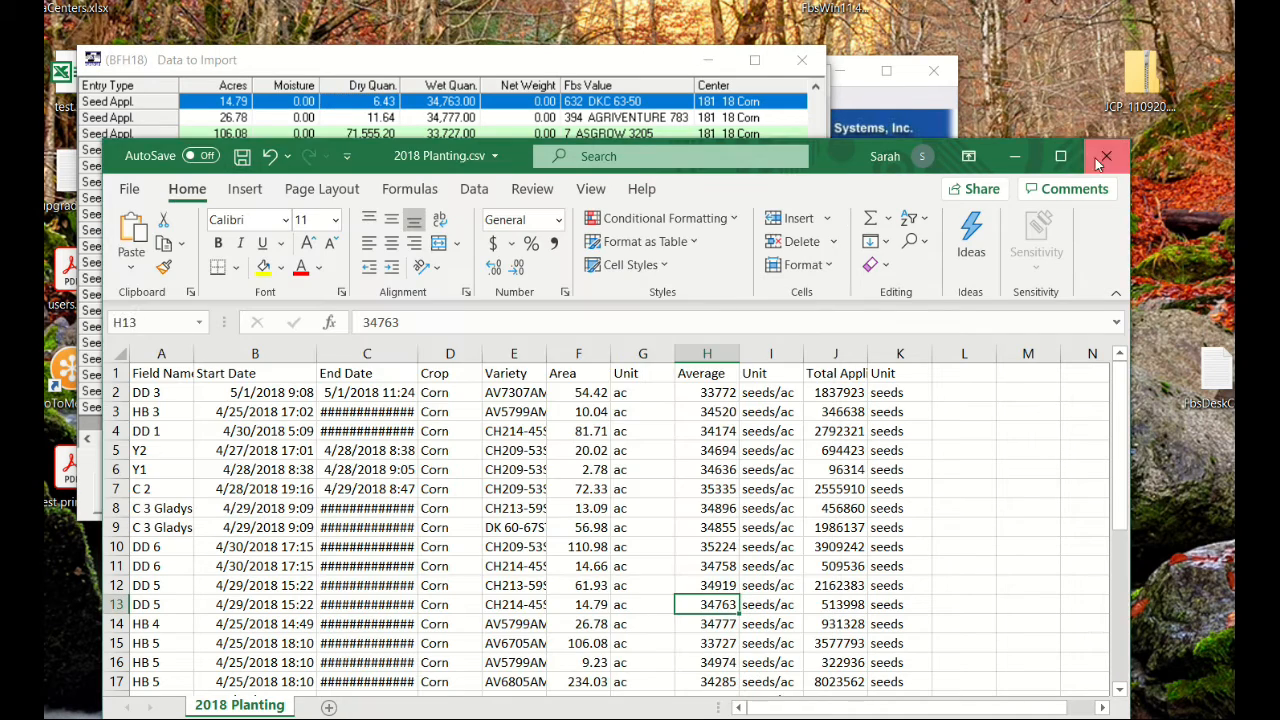
left_click(1098, 163)
left_click(572, 392)
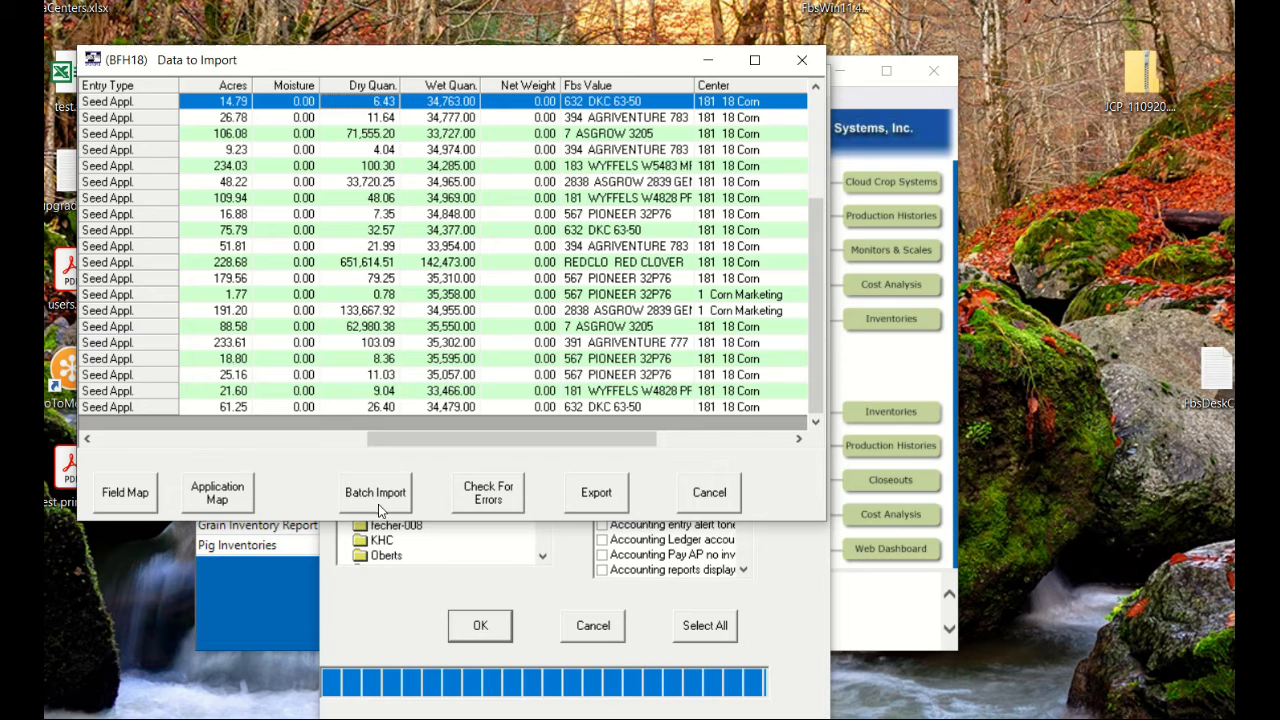
left_click(380, 508)
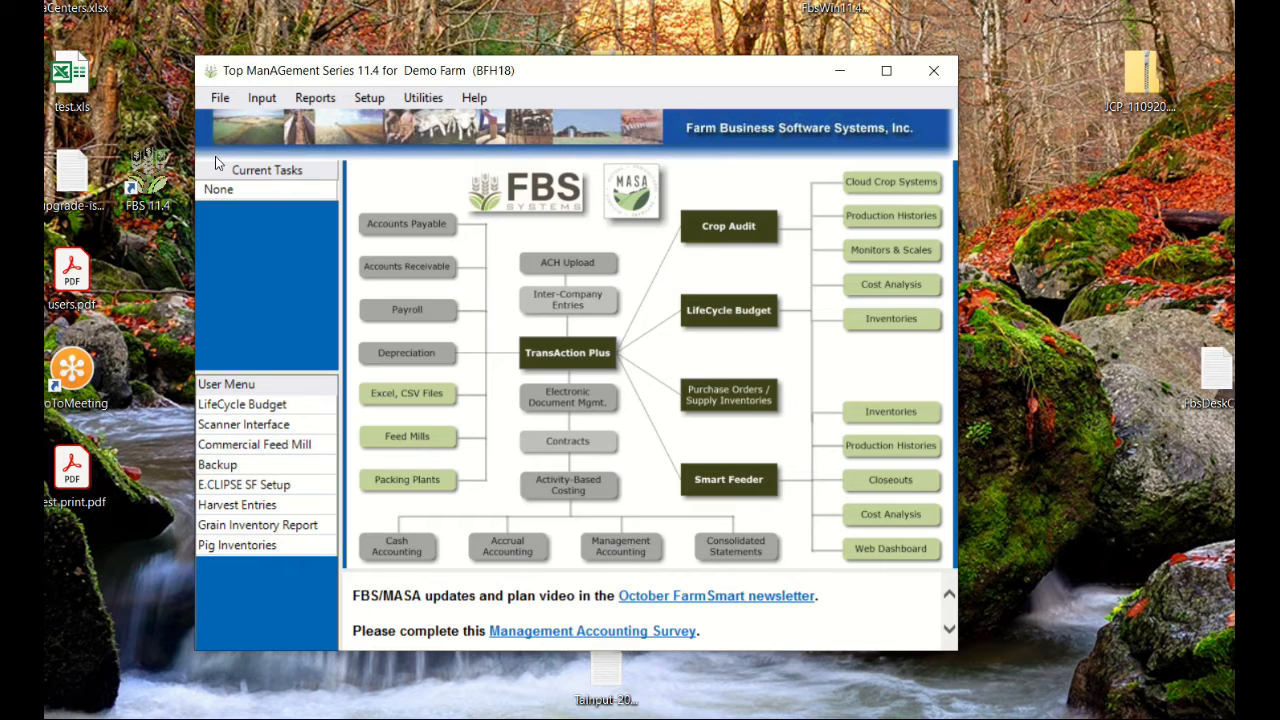
Run the Crop History Report for center 181 from 01/01/2018 to 12/31/2018 using actual records
left_click(309, 101)
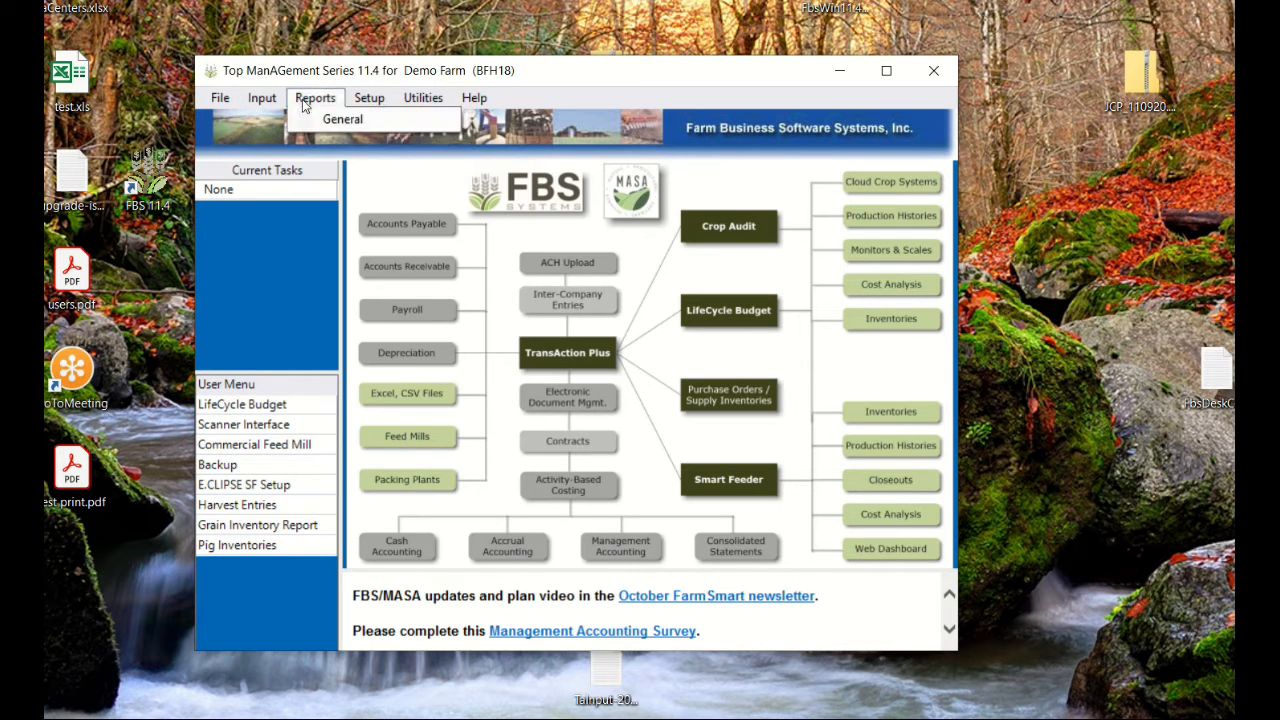
left_click(339, 121)
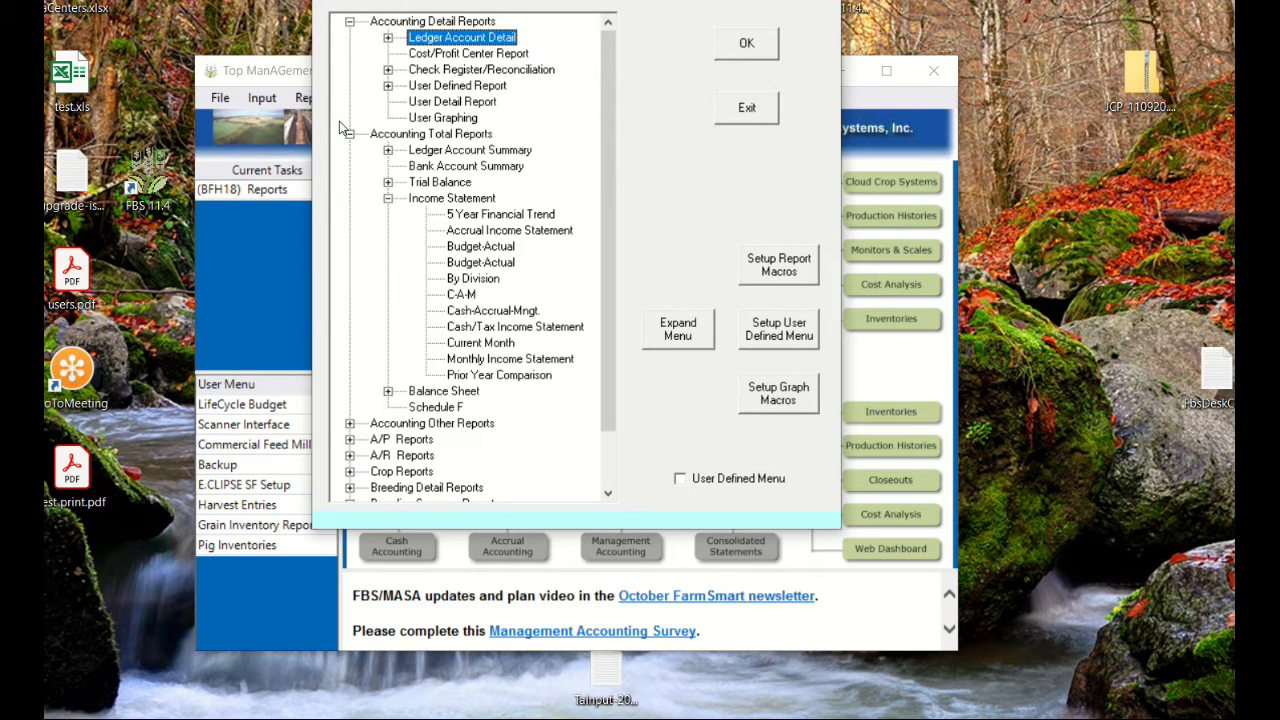
left_click(349, 473)
left_click(455, 247)
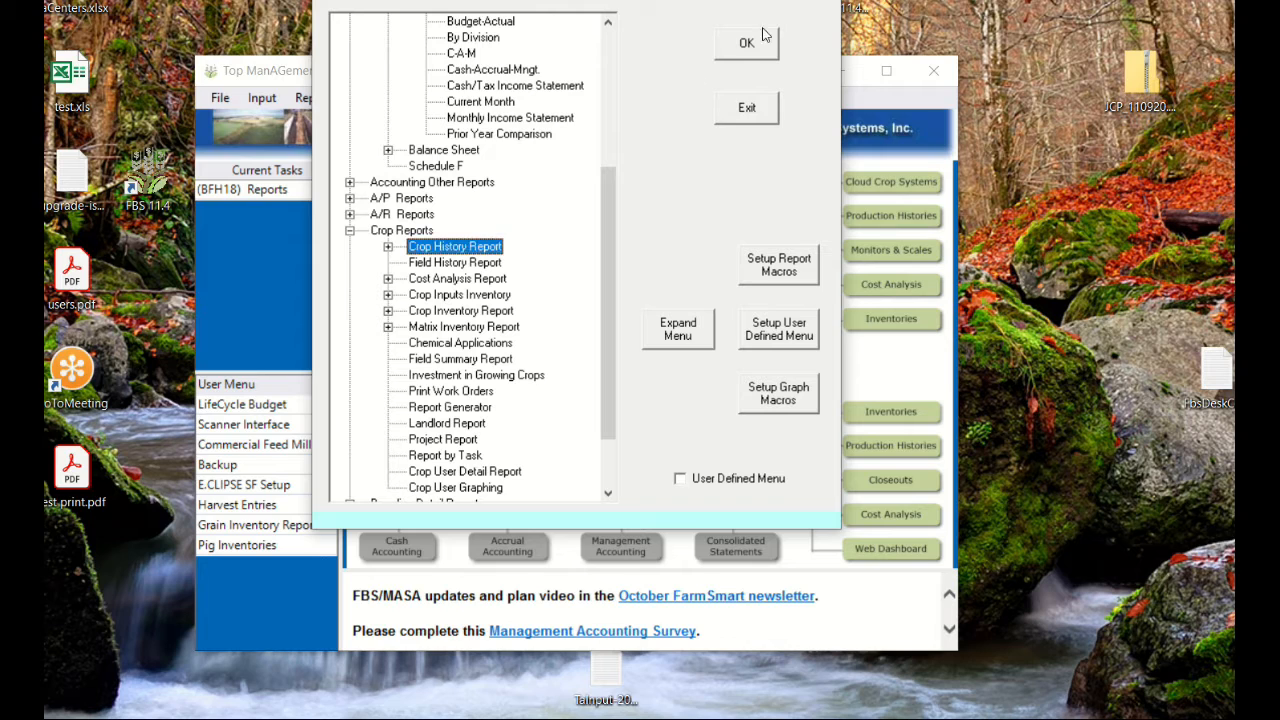
left_click(745, 47)
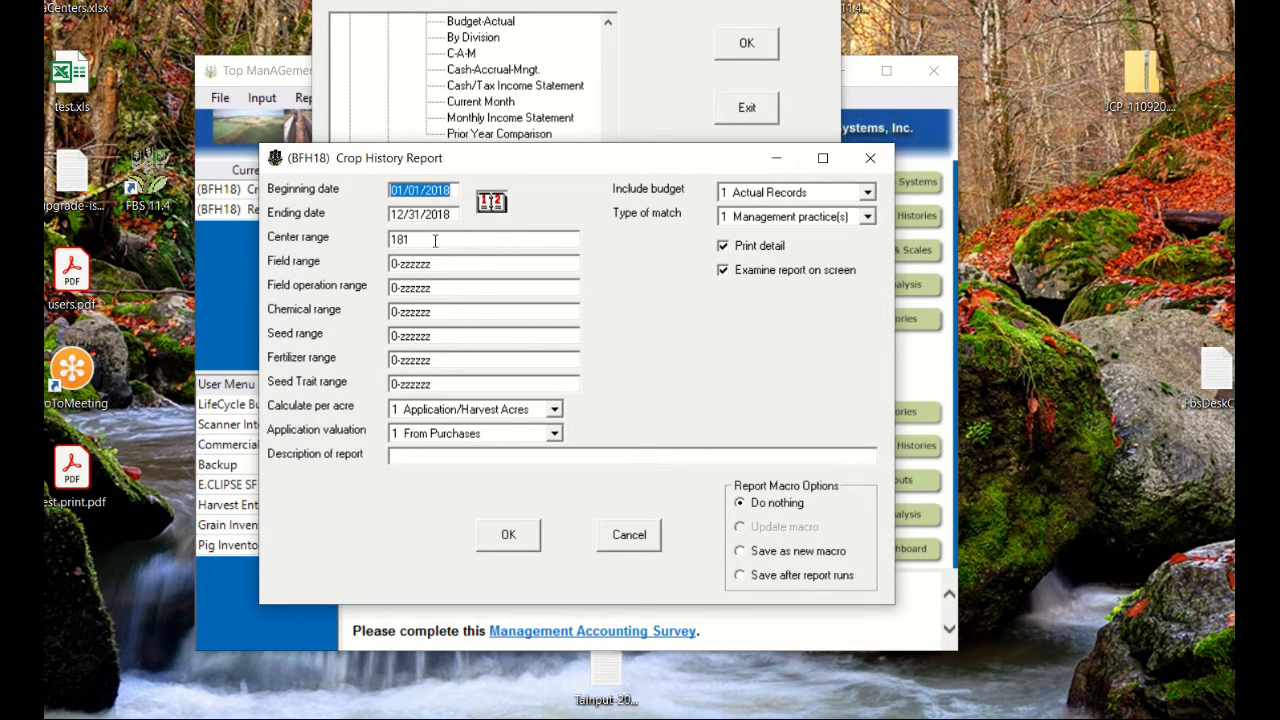
left_click(505, 537)
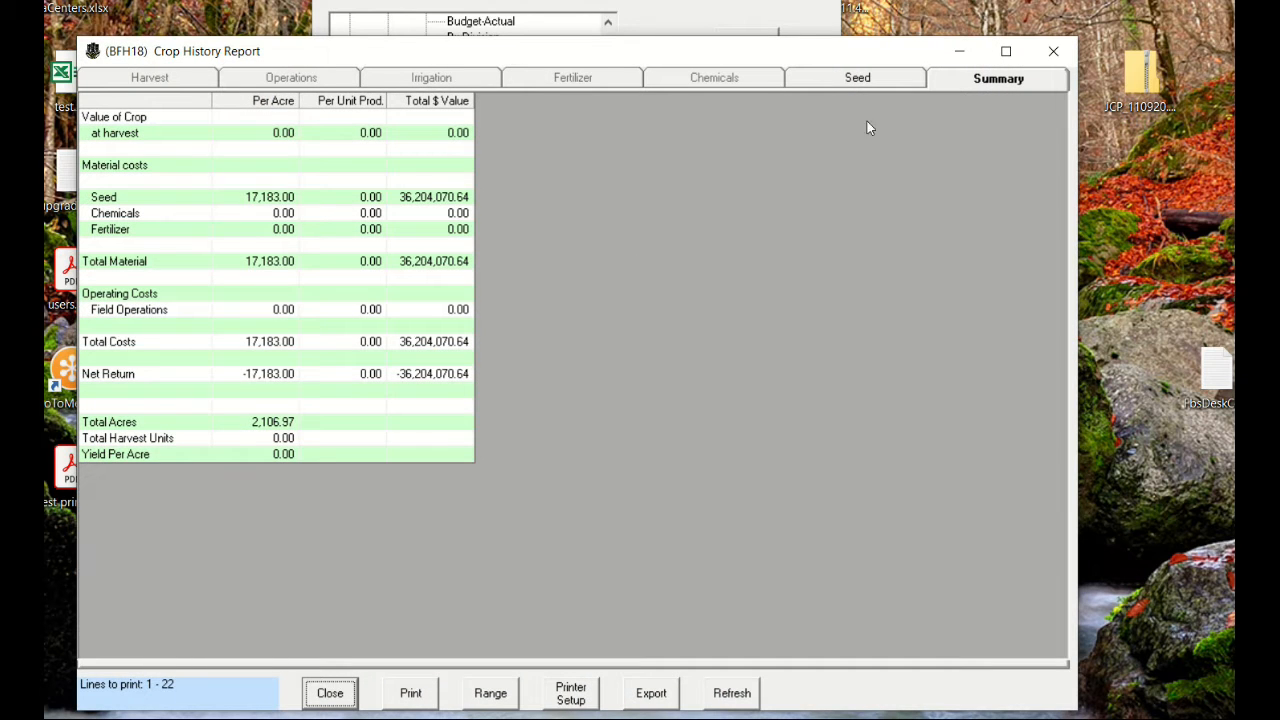
Review the imported seed applications in the Crop History Report's seed detail, close the report and return to the main window
left_click(862, 80)
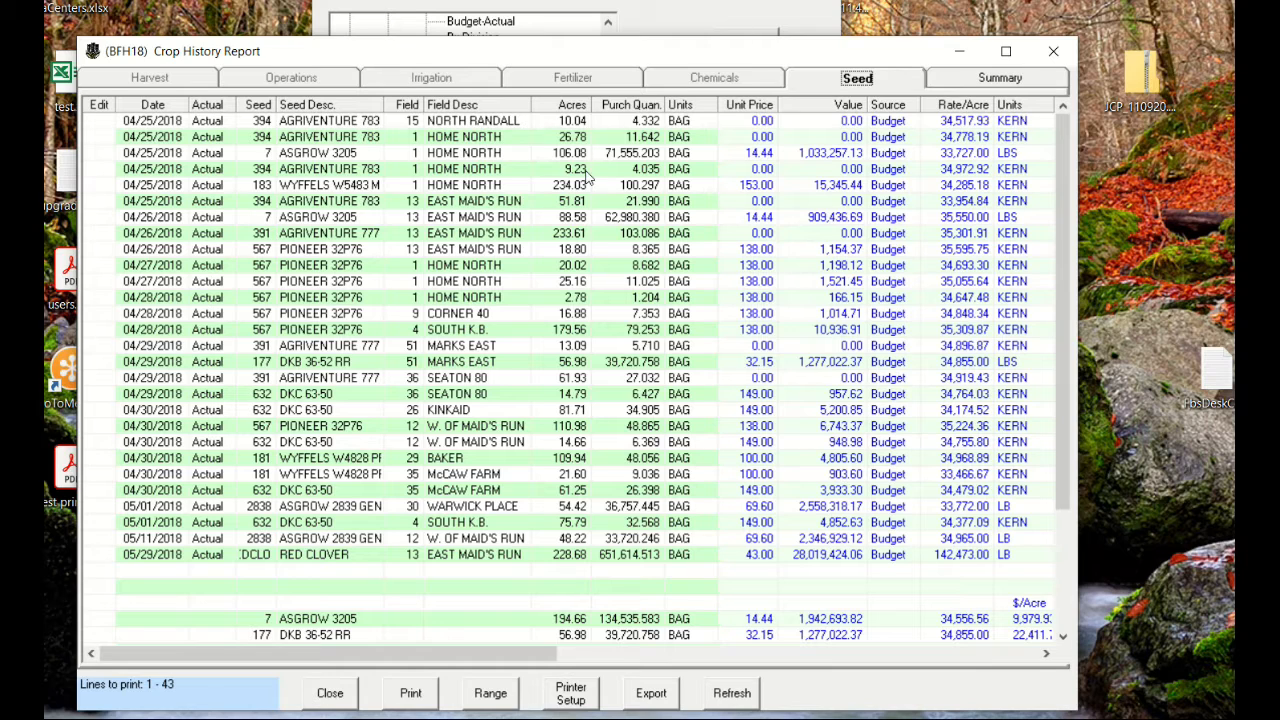
left_click(614, 162)
left_click(330, 697)
left_click(233, 309)
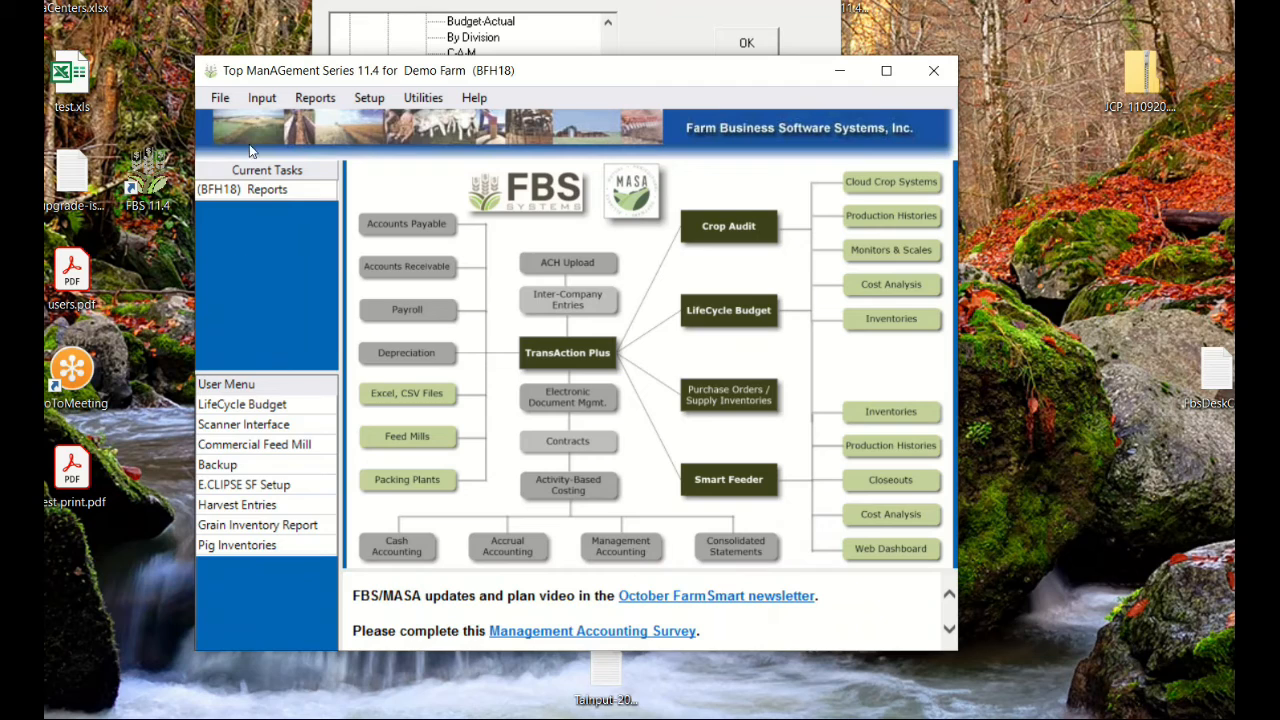
Open general data input and search the crop entries for Plant Seed records from 01/01/2018 to 12/31/2018
left_click(262, 102)
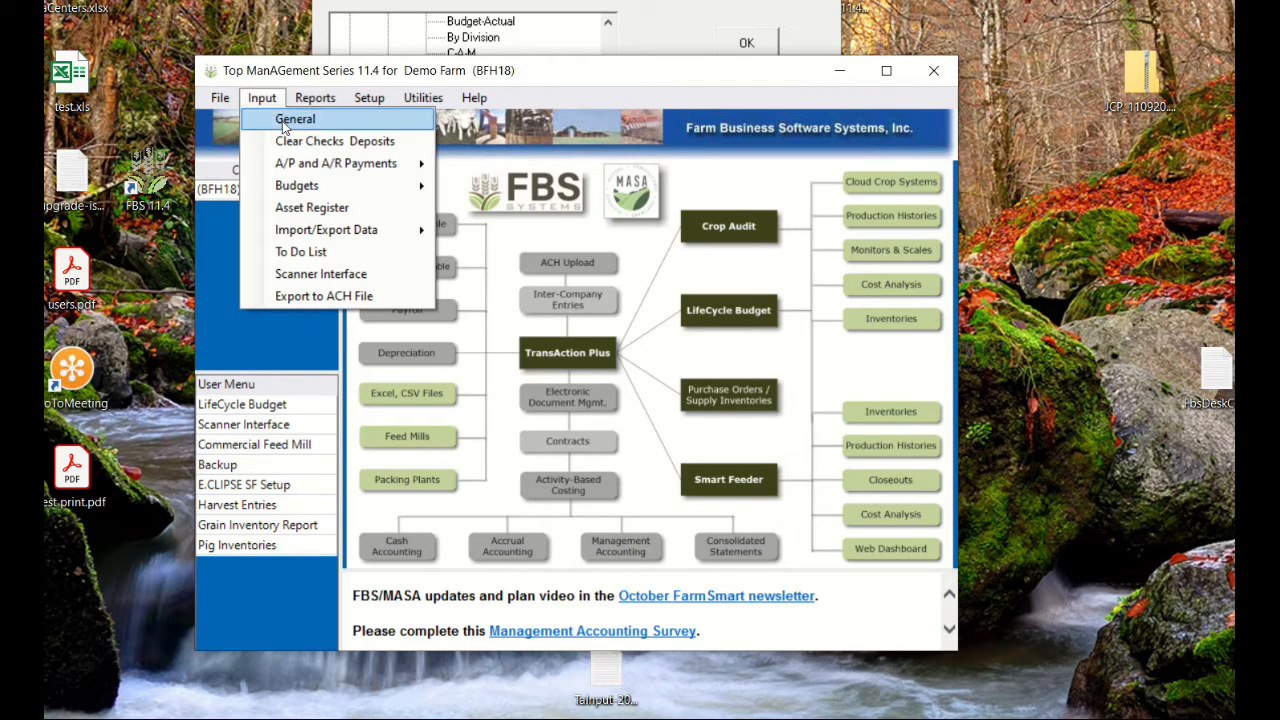
left_click(287, 122)
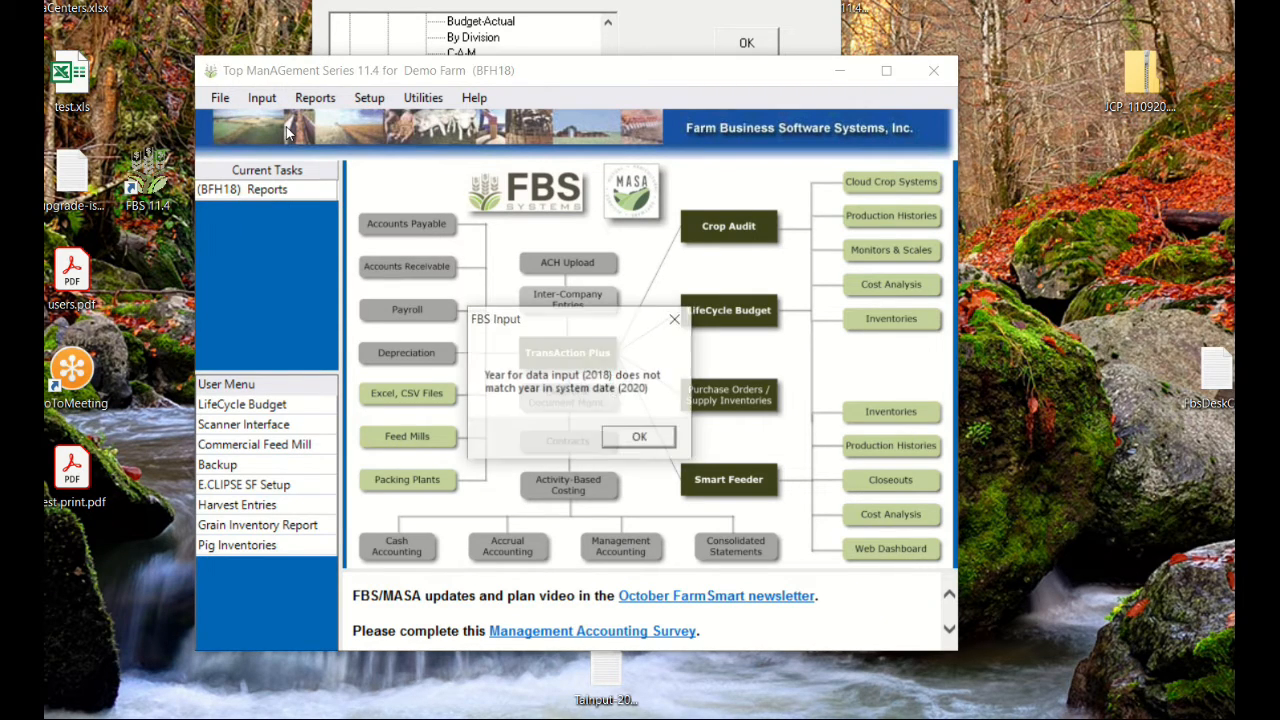
left_click(640, 440)
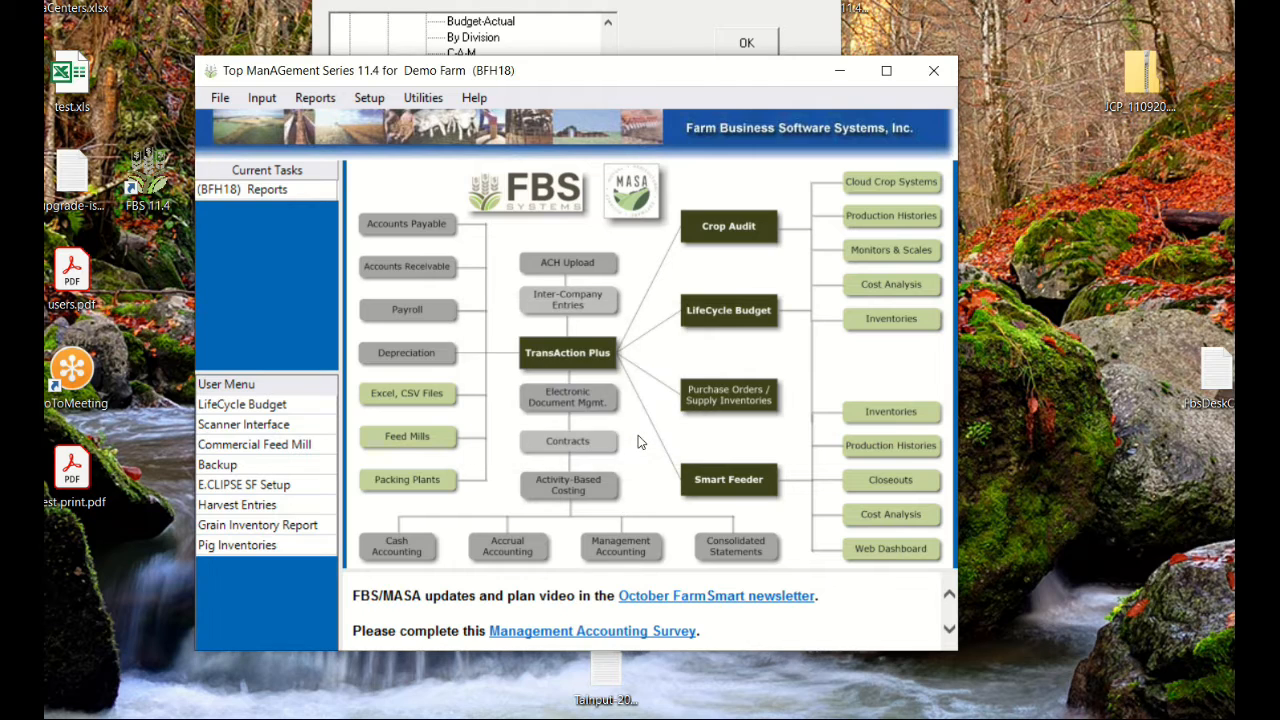
left_click(882, 405)
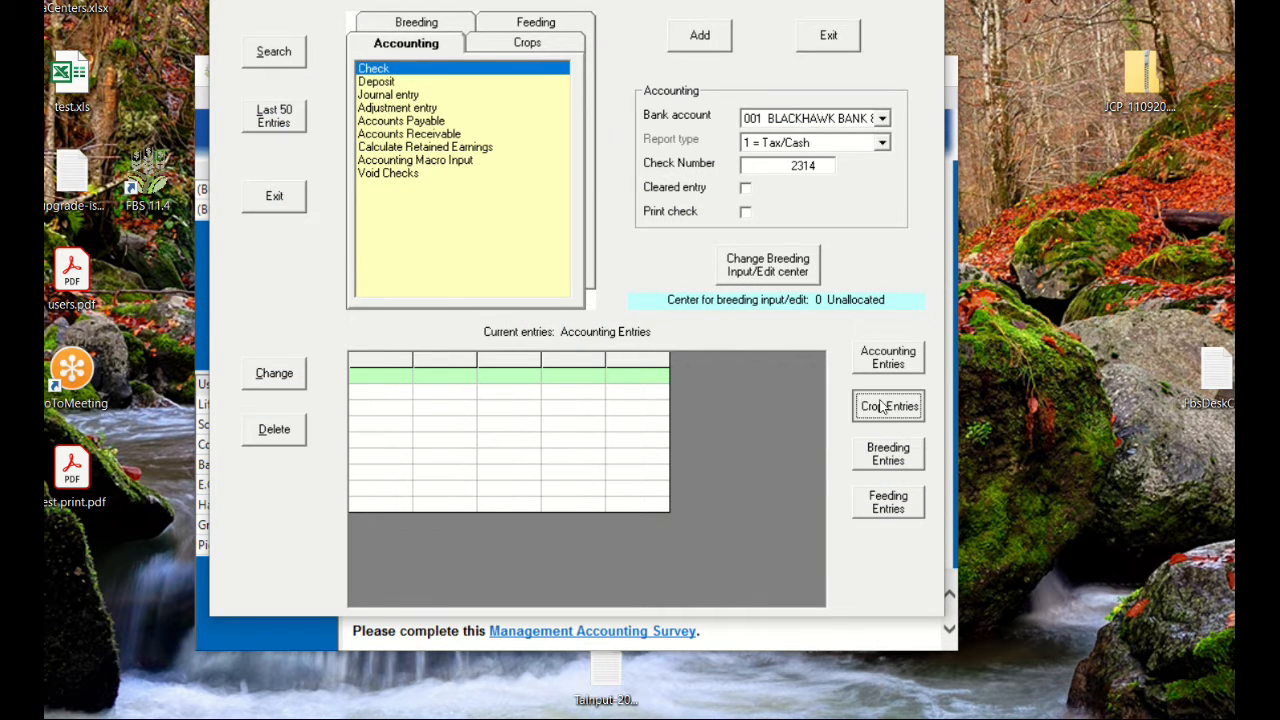
left_click(282, 60)
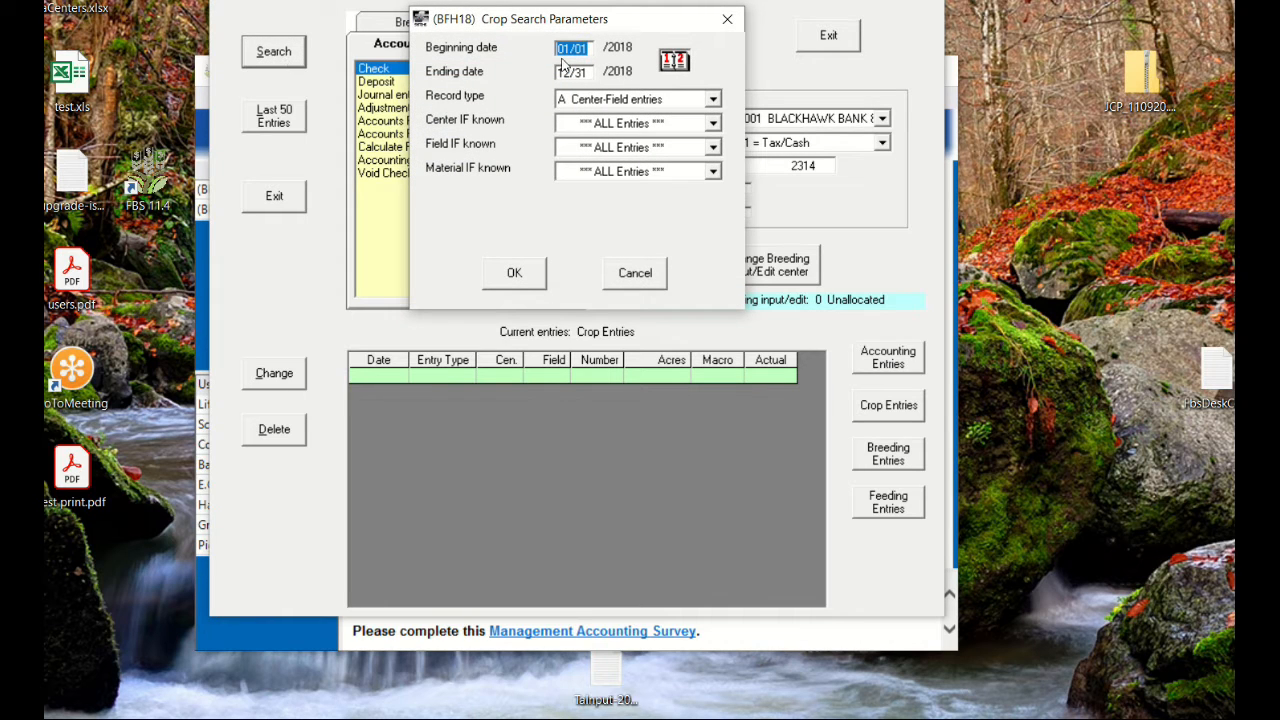
left_click(714, 102)
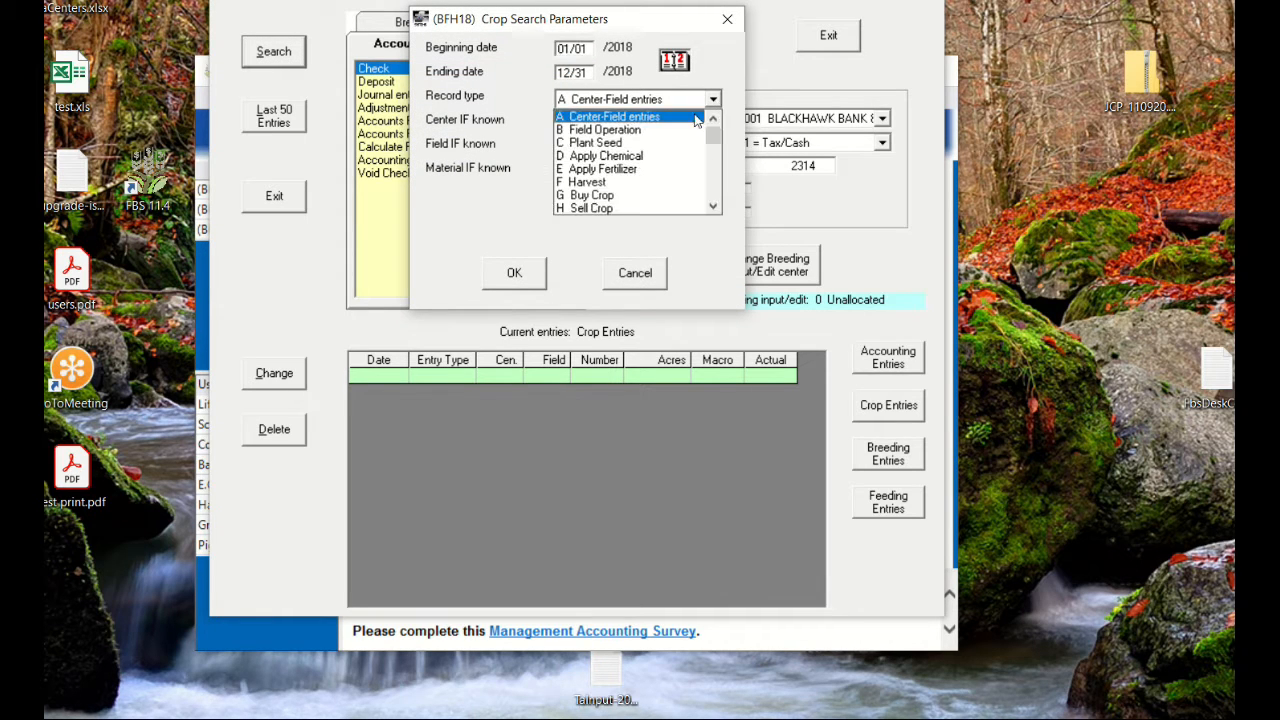
left_click(618, 146)
left_click(504, 270)
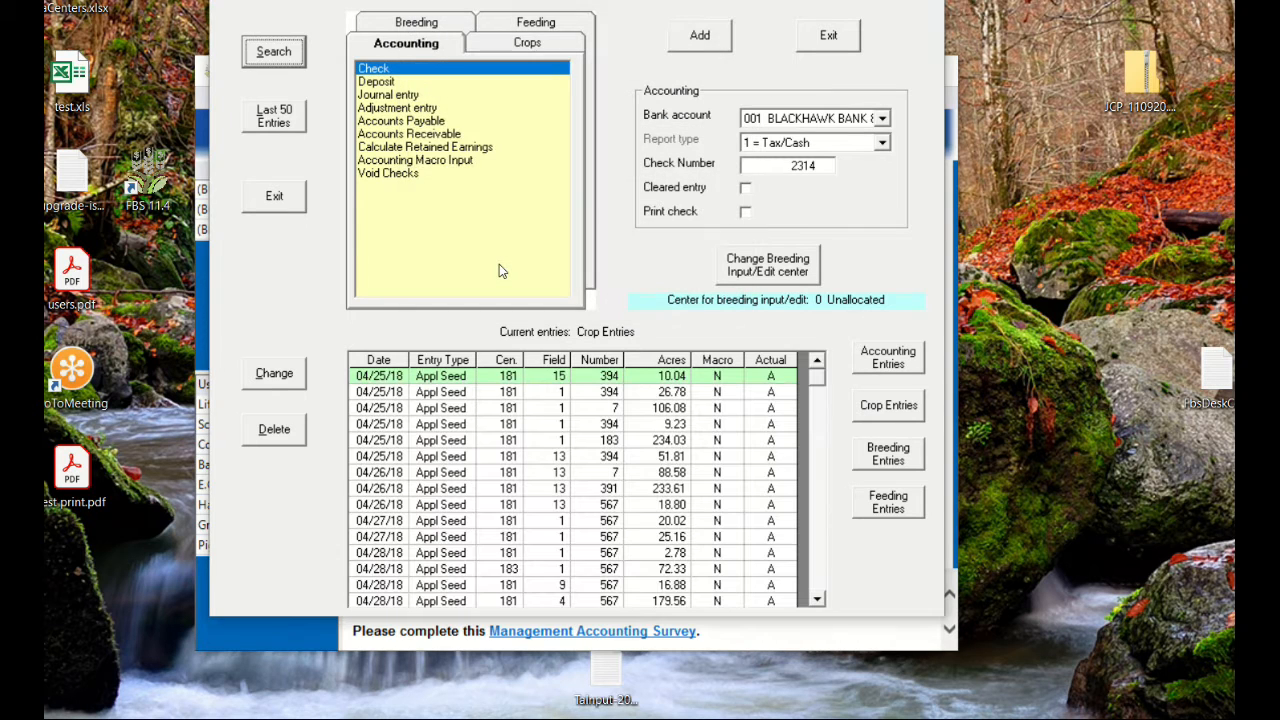
Delete all the listed Appl Seed crop entries one after another, confirming each deletion, and exit general data input
left_click(274, 432)
key("Return")
key("Return")
key("Return")
key("Return")
key("Return")
key("Return")
key("Return")
key("Return")
key("Return")
key("Return")
key("Return")
key("Return")
key("Return")
key("Return")
key("Return")
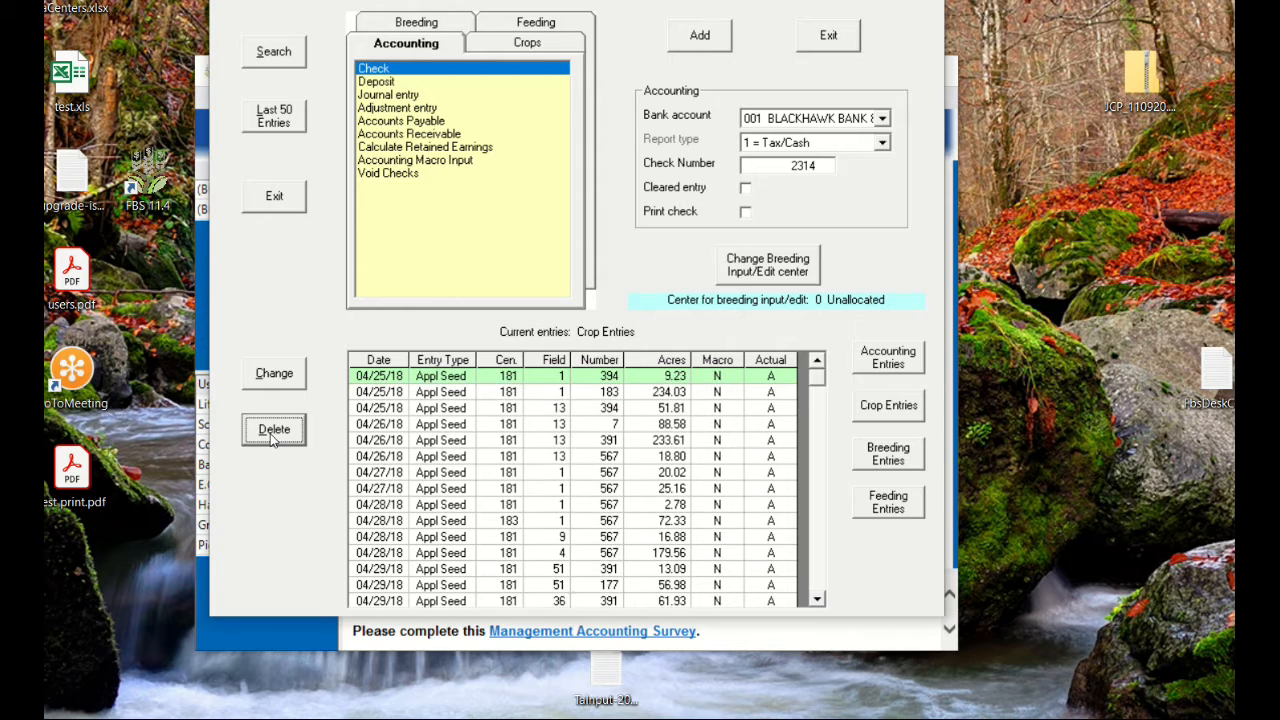
key("Return")
key("Return")
key("Return")
key("Return")
key("Return")
key("Return")
key("Return")
key("Return")
key("Return")
key("Return")
key("Return")
key("Return")
key("Return")
key("Return")
key("Return")
key("Return")
key("Return")
key("Return")
key("Return")
key("Return")
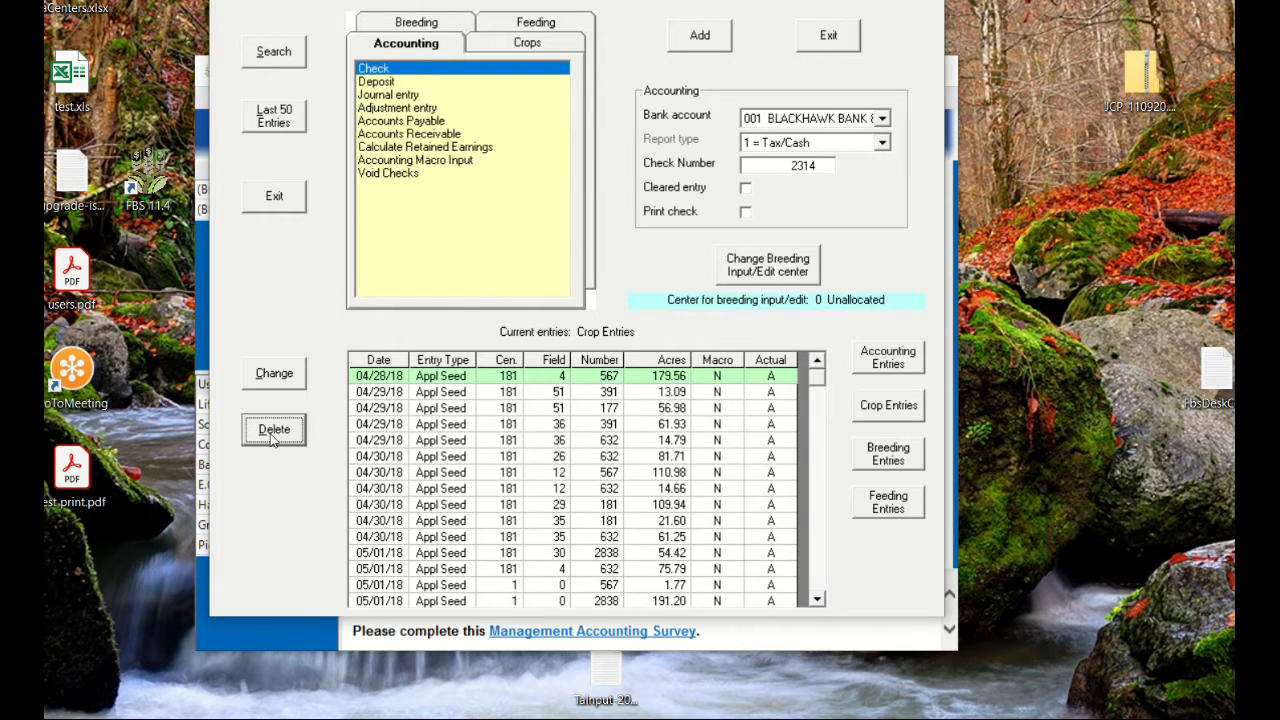
key("Return")
key("Return")
key("Return")
key("Return")
key("Return")
key("Return")
key("Return")
key("Return")
key("Return")
key("Return")
key("Return")
key("Return")
key("Return")
key("Return")
key("Return")
key("Return")
key("Return")
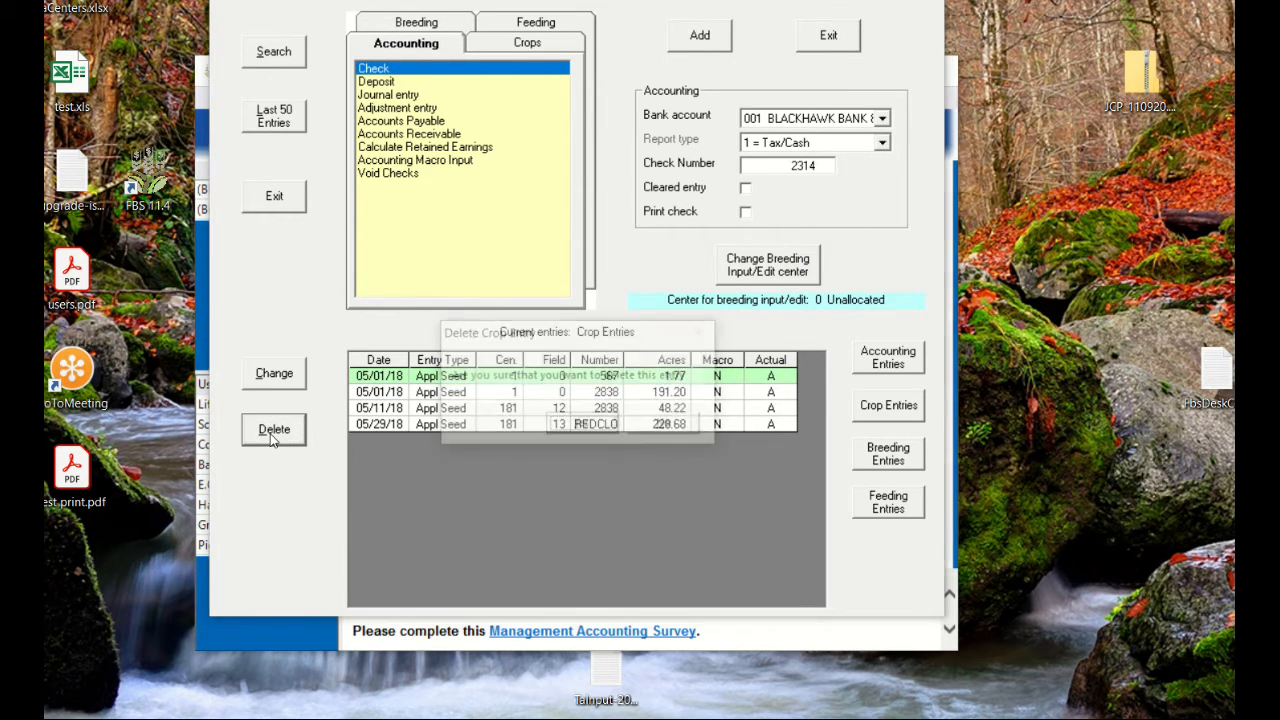
key("Return")
key("Return")
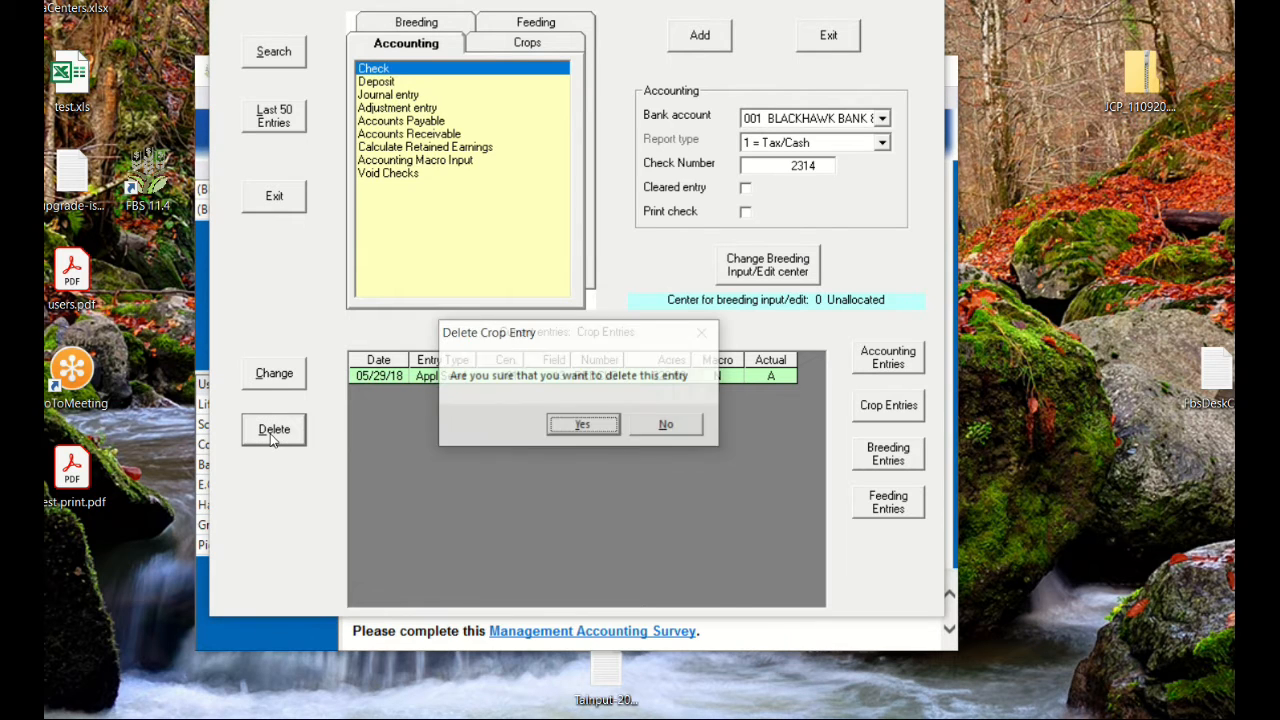
left_click(580, 426)
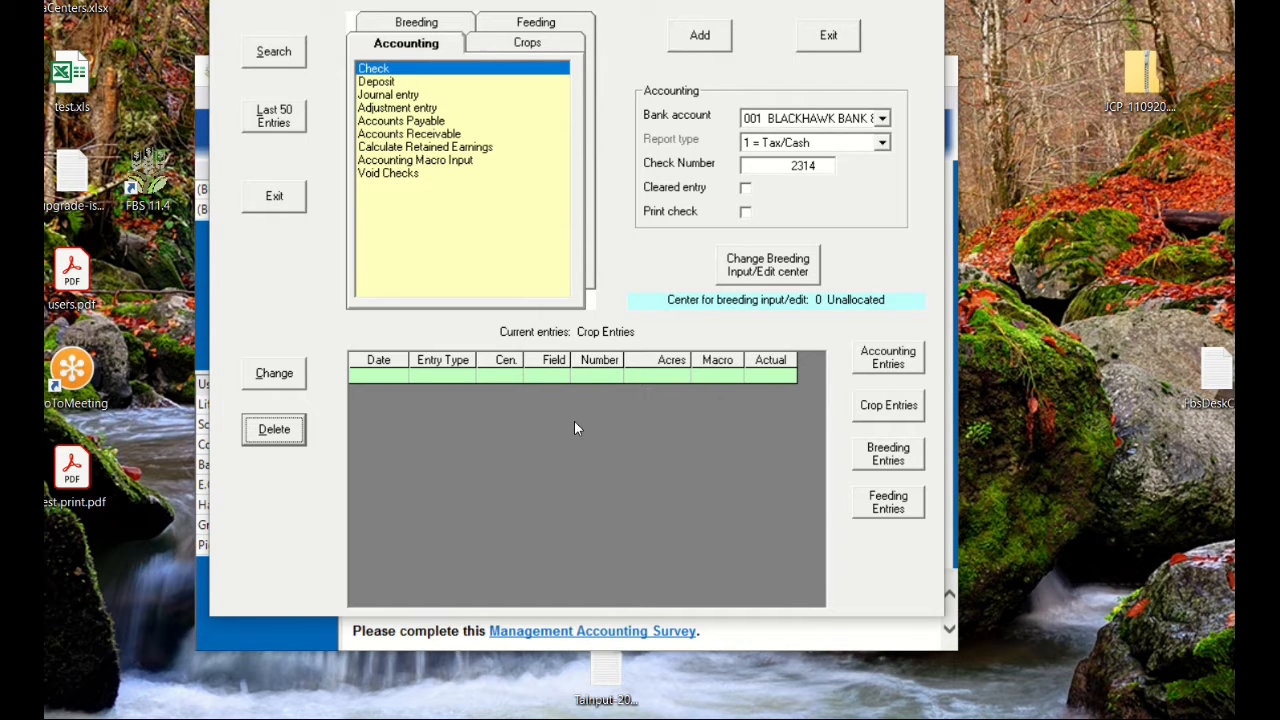
left_click(829, 45)
Open the AG_RR2Y soybean seed record for editing from the crop seeds setup
left_click(369, 97)
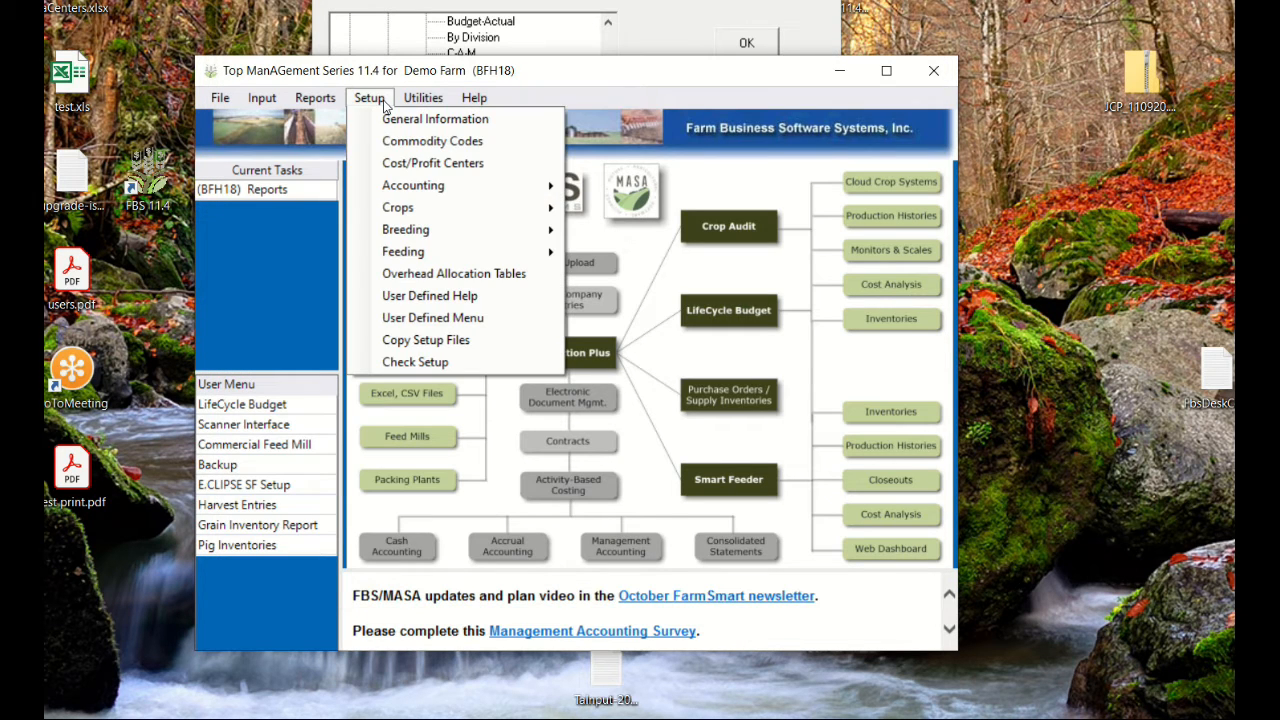
mouse_move(508, 215)
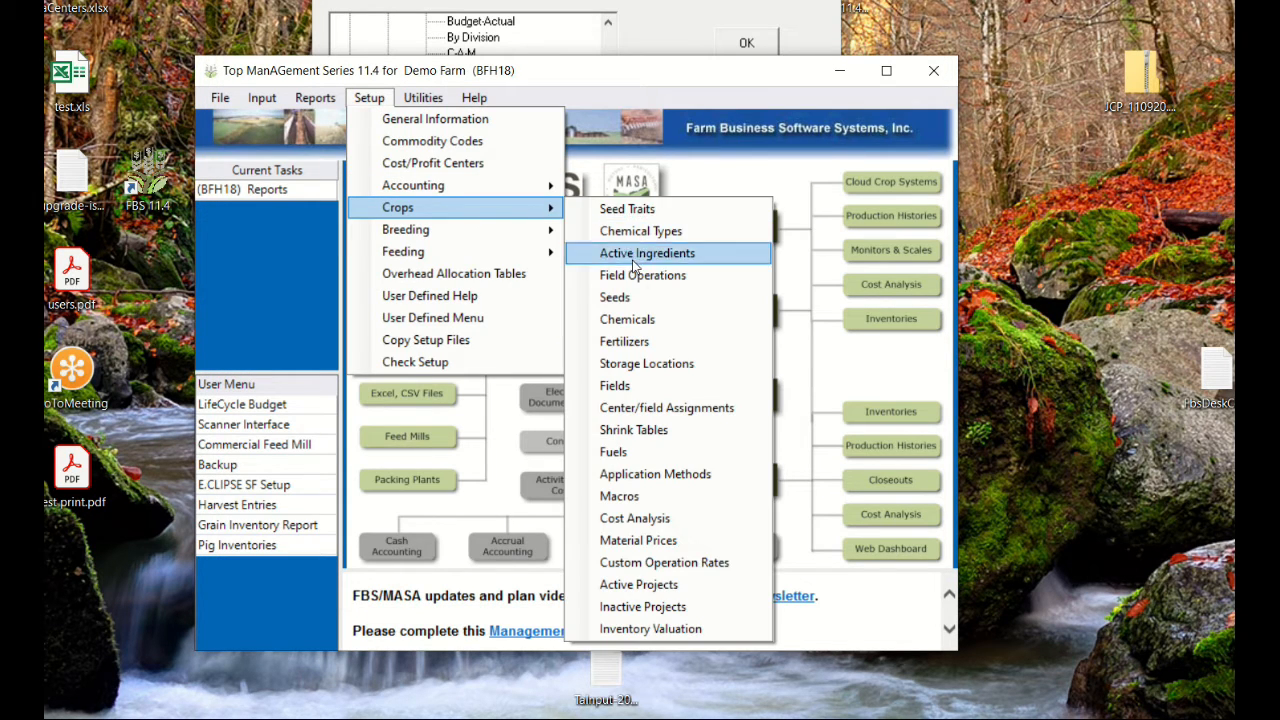
left_click(622, 298)
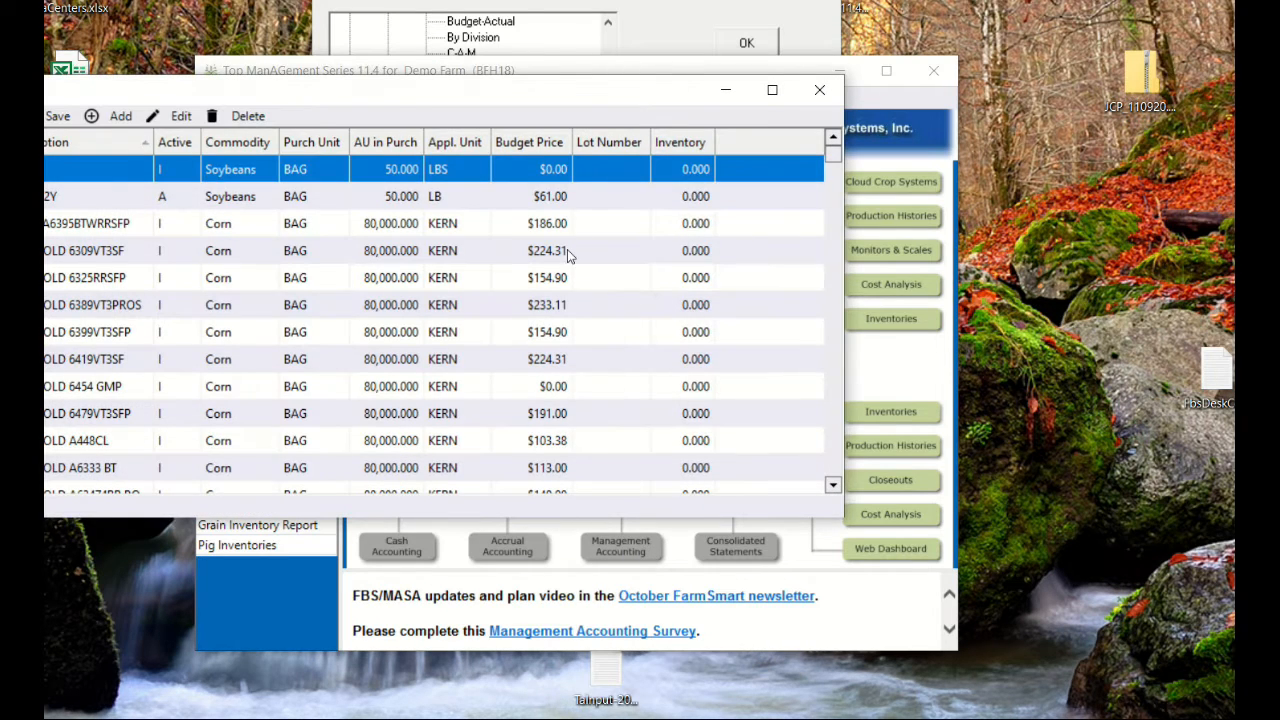
left_click_drag(422, 98, 584, 126)
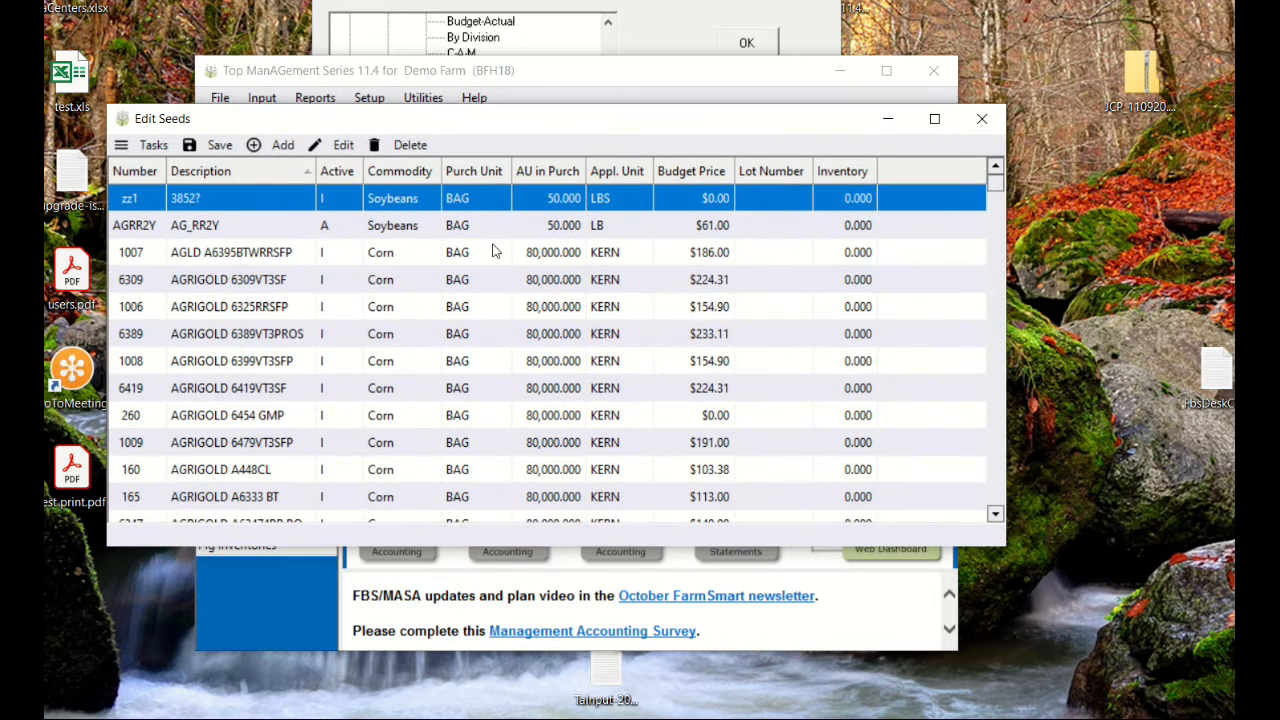
left_click(222, 226)
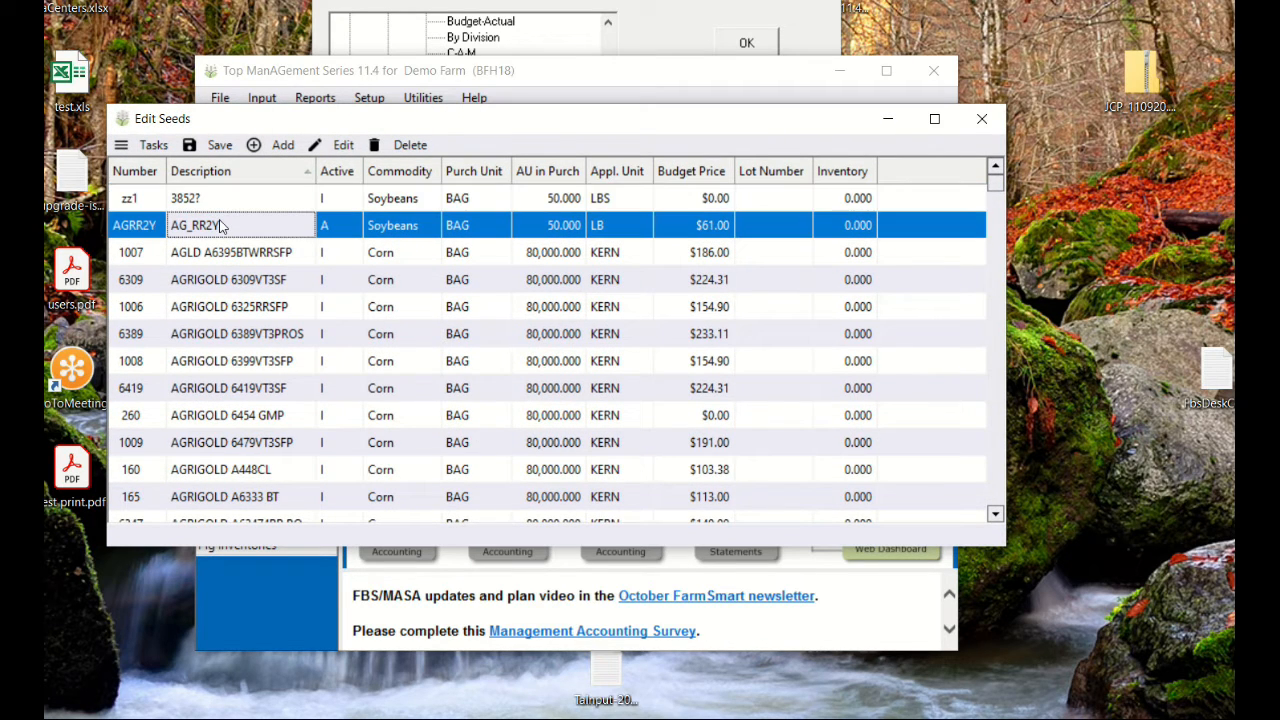
left_click(330, 146)
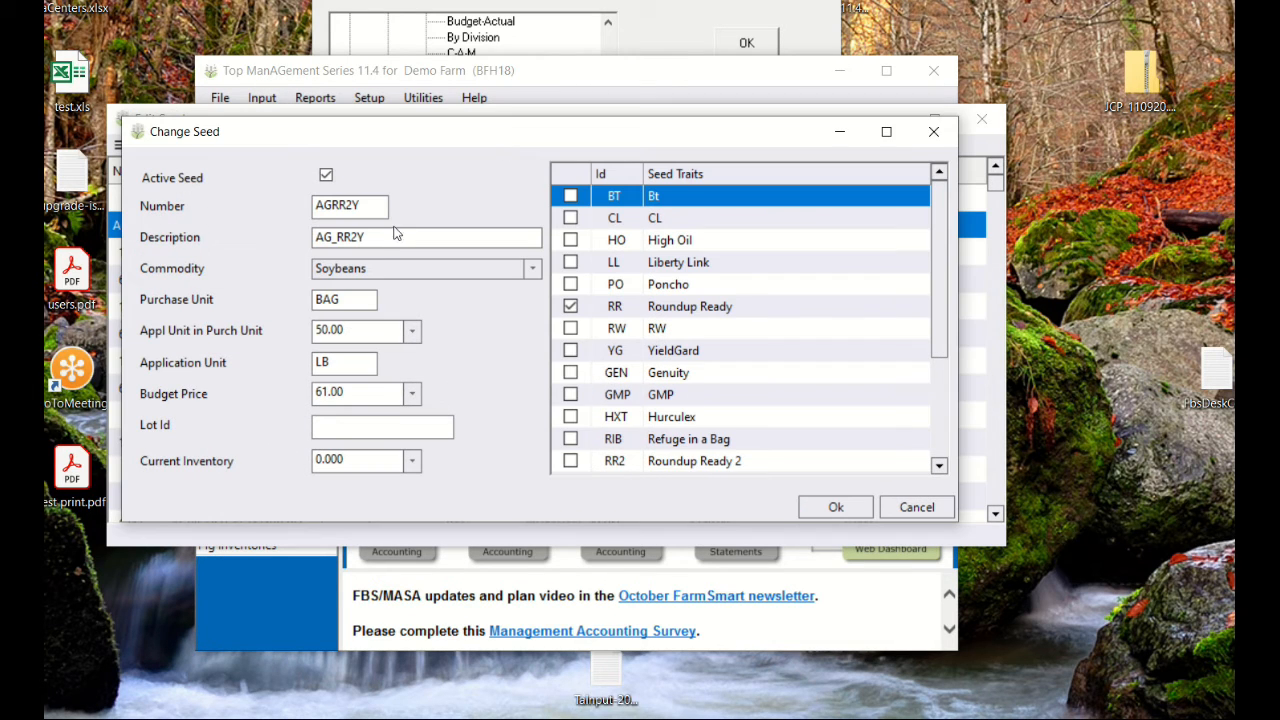
Set the AG_RR2Y application unit to seed and its application units per purchase unit to 800,000
left_click(357, 360)
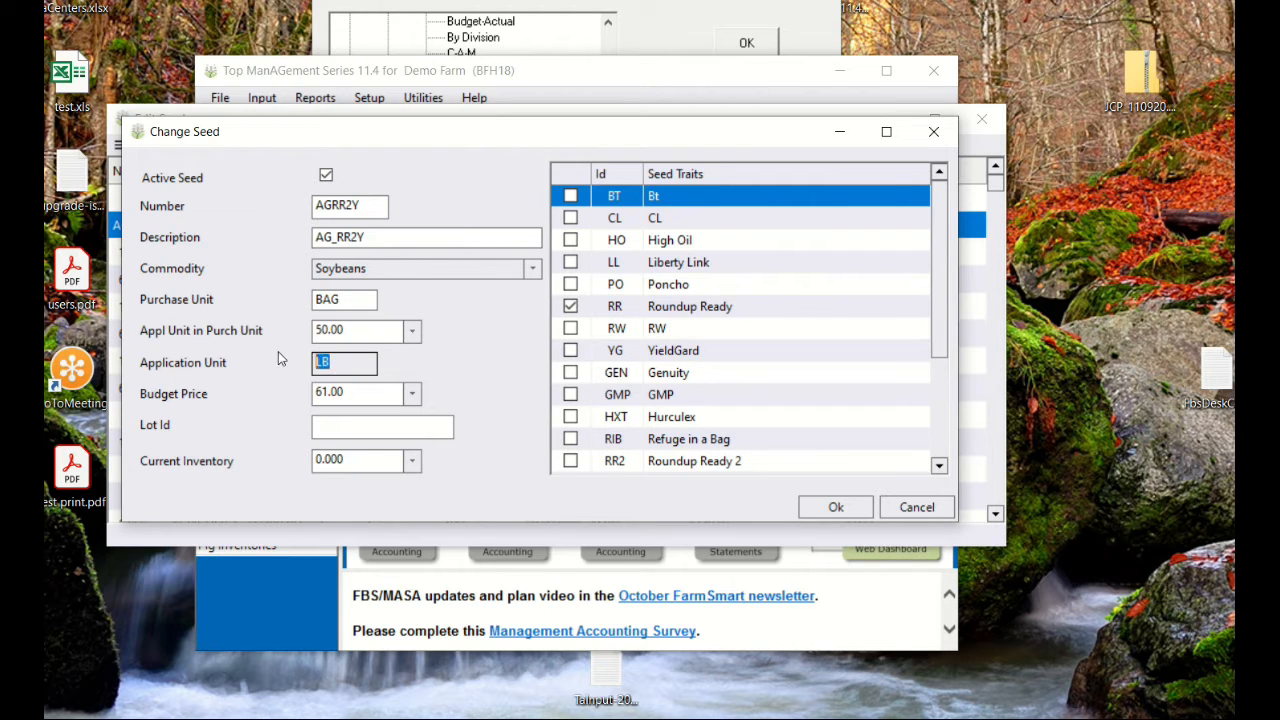
type("seed")
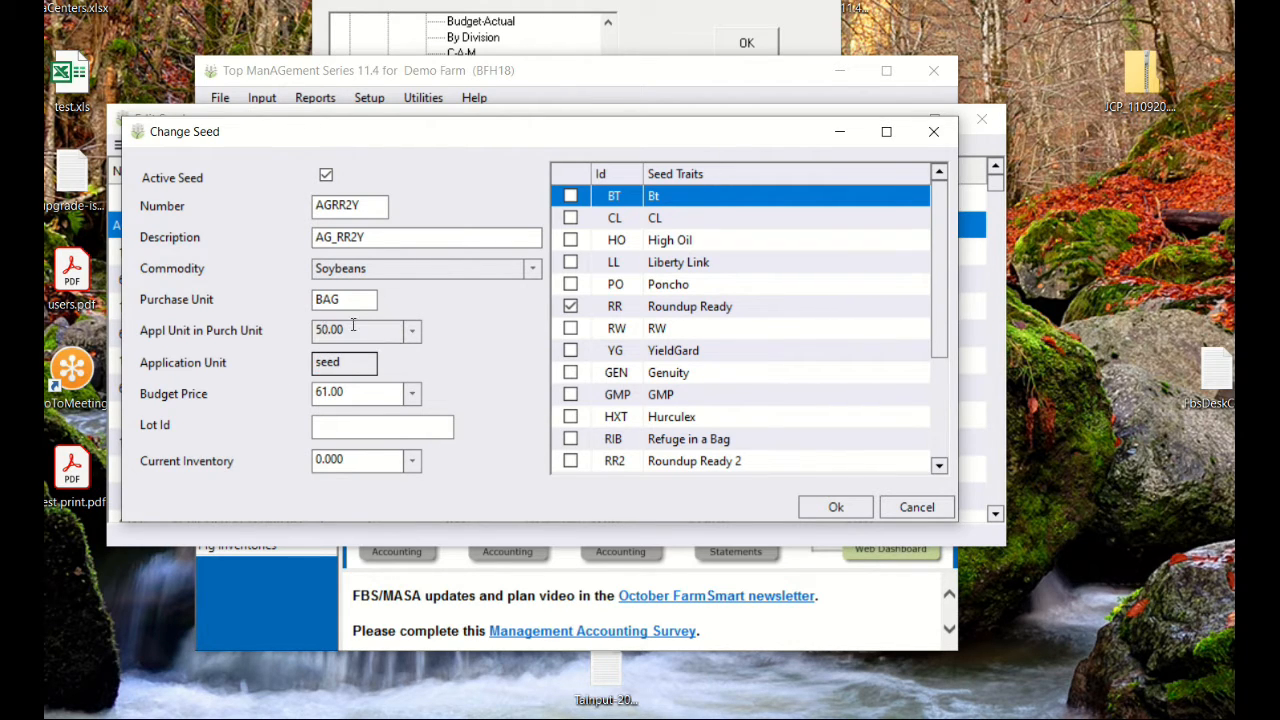
left_click(352, 329)
type("800000")
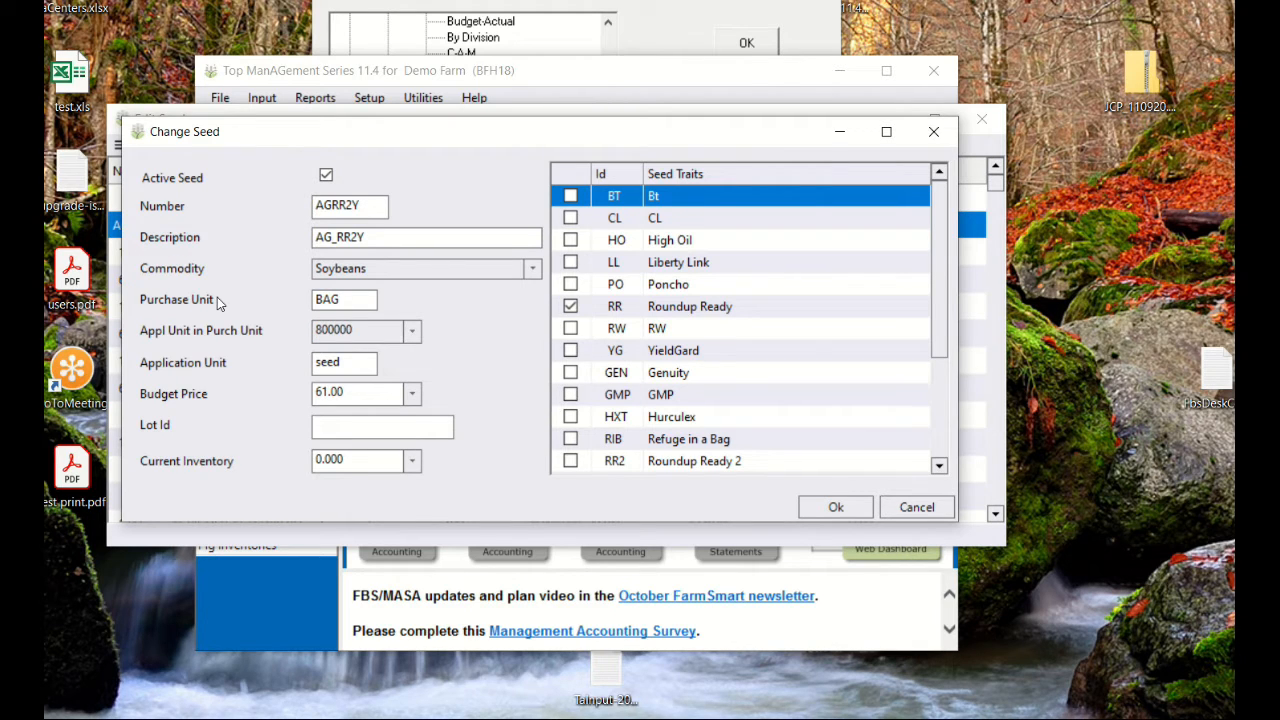
key("Tab")
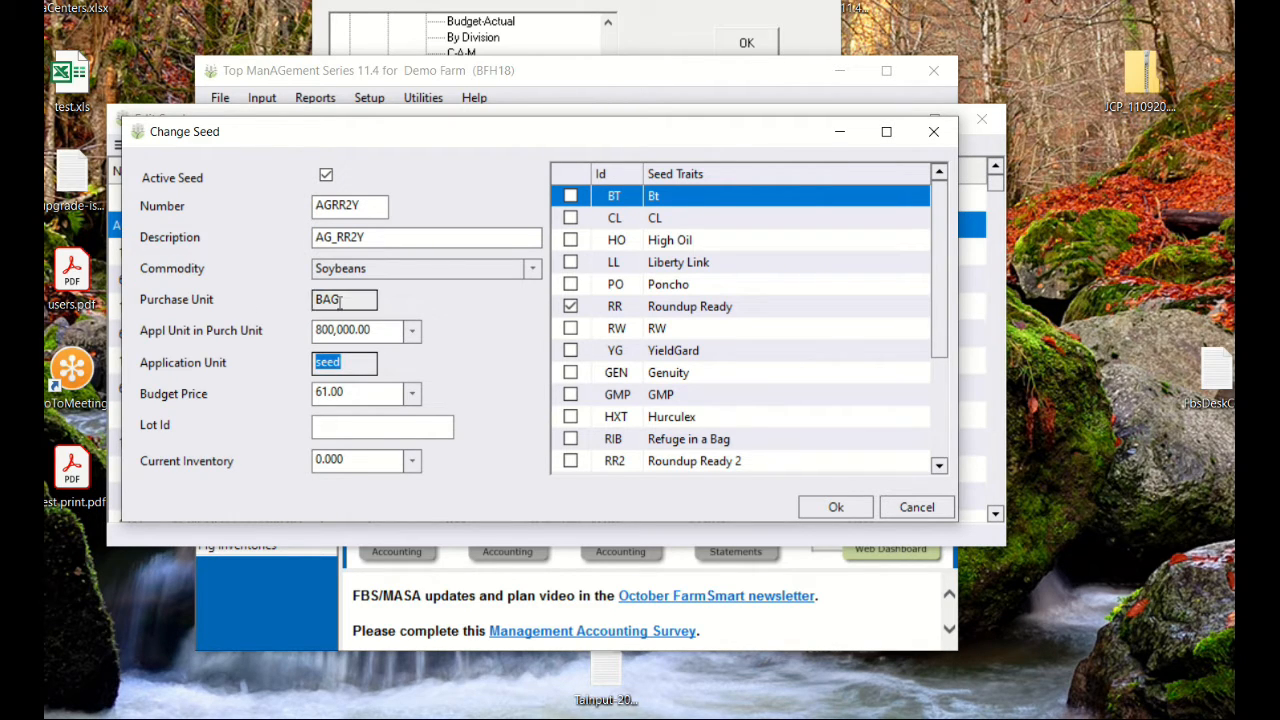
Correct the AG_RR2Y application units per purchase unit to 80,000, accept the record, then save and close the seed list
left_click(375, 331)
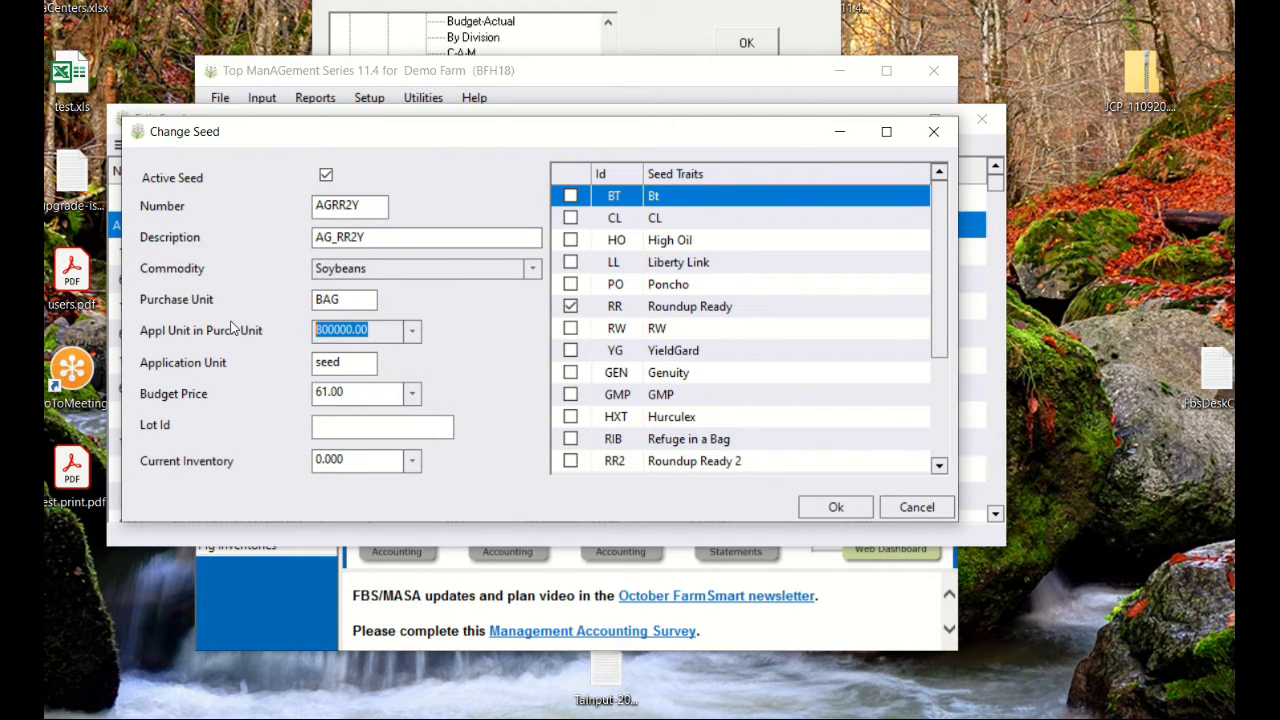
type("80000")
key("Tab")
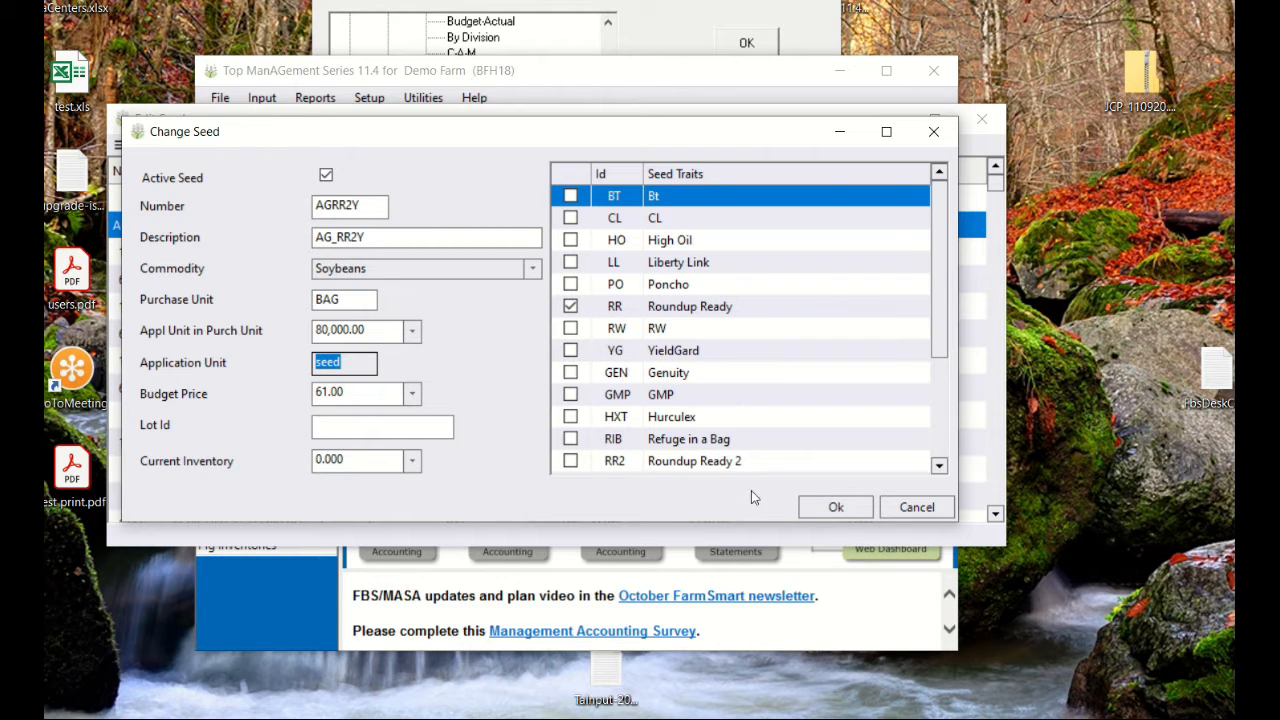
left_click(812, 513)
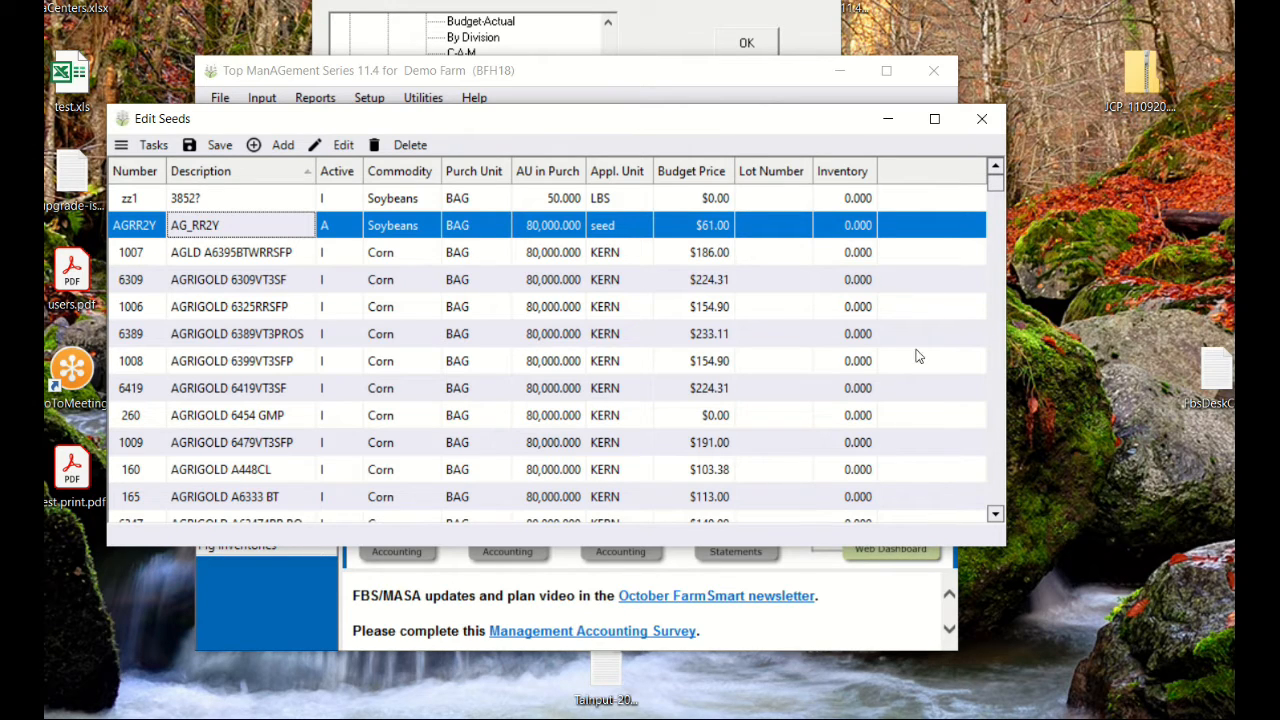
left_click(218, 147)
left_click(983, 119)
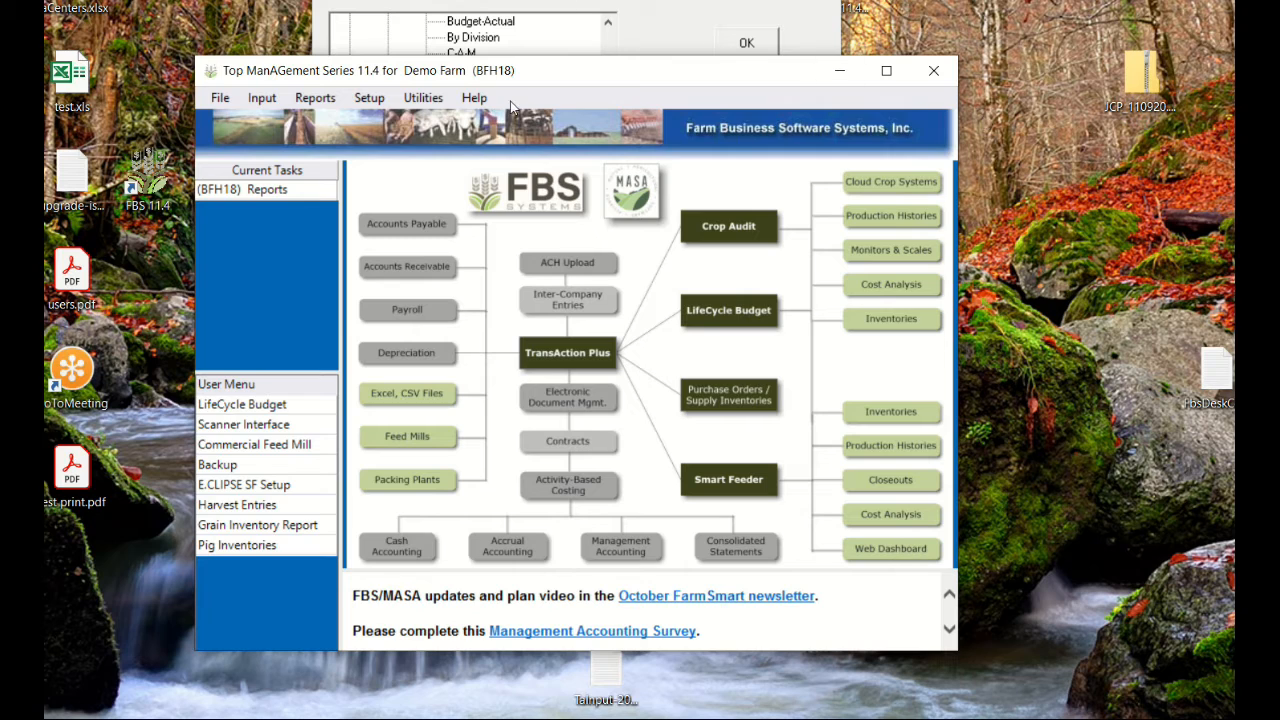
mouse_move(510, 2)
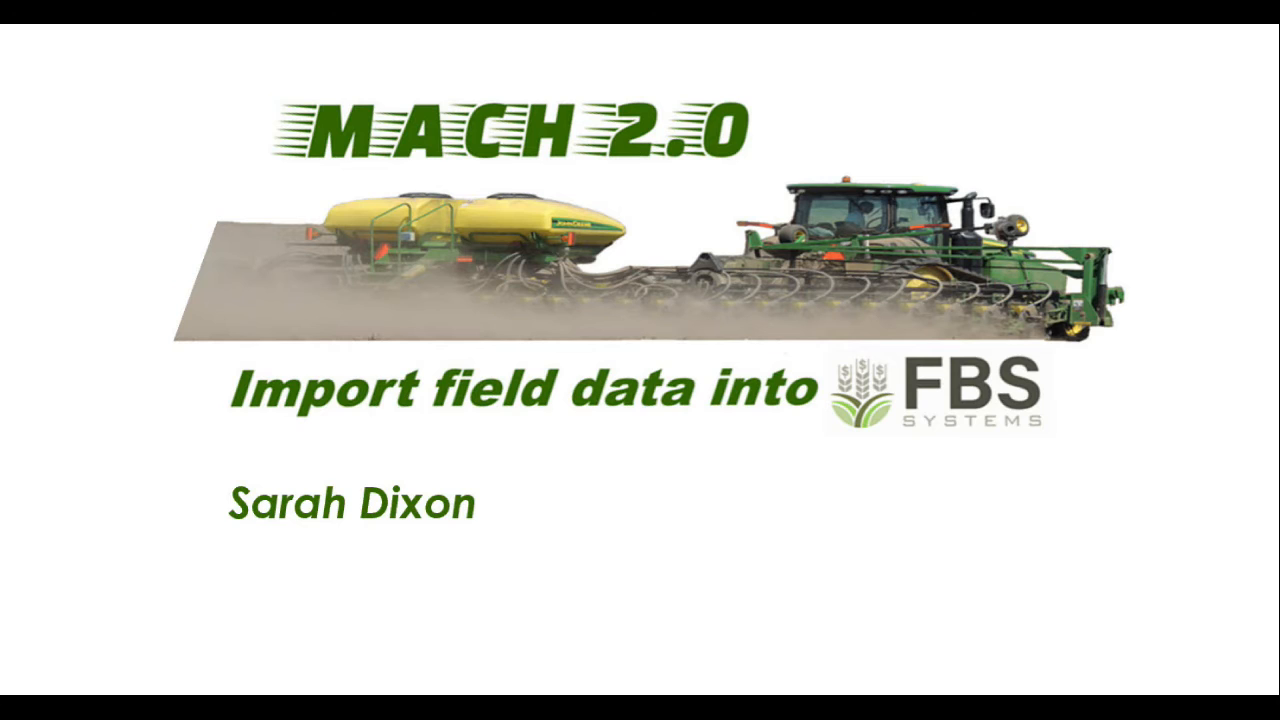